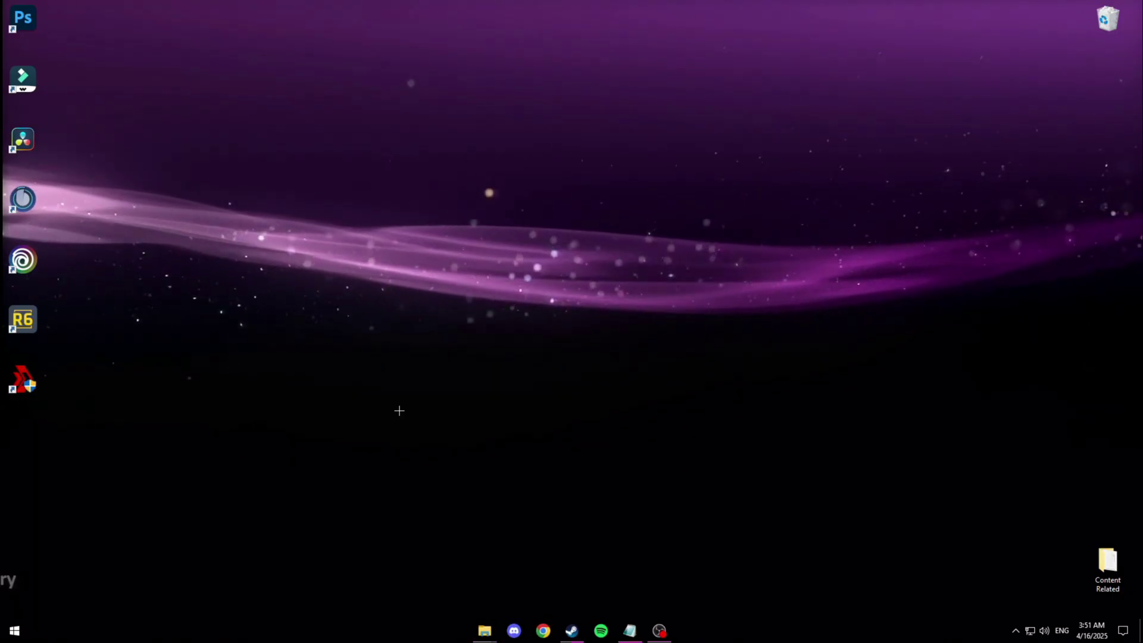
# Leave Enhance pointer precision unchecked in Mouse Properties' Pointer Options and close mouse settings.
pyautogui.press('super')
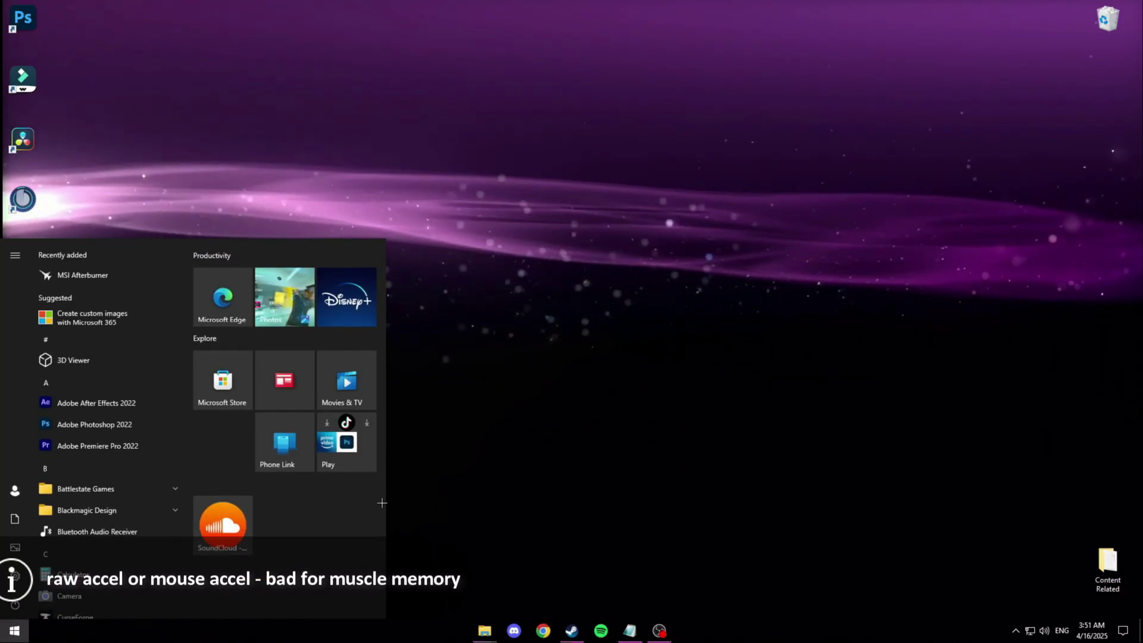
pyautogui.write('mouse se')
pyautogui.press('Return')
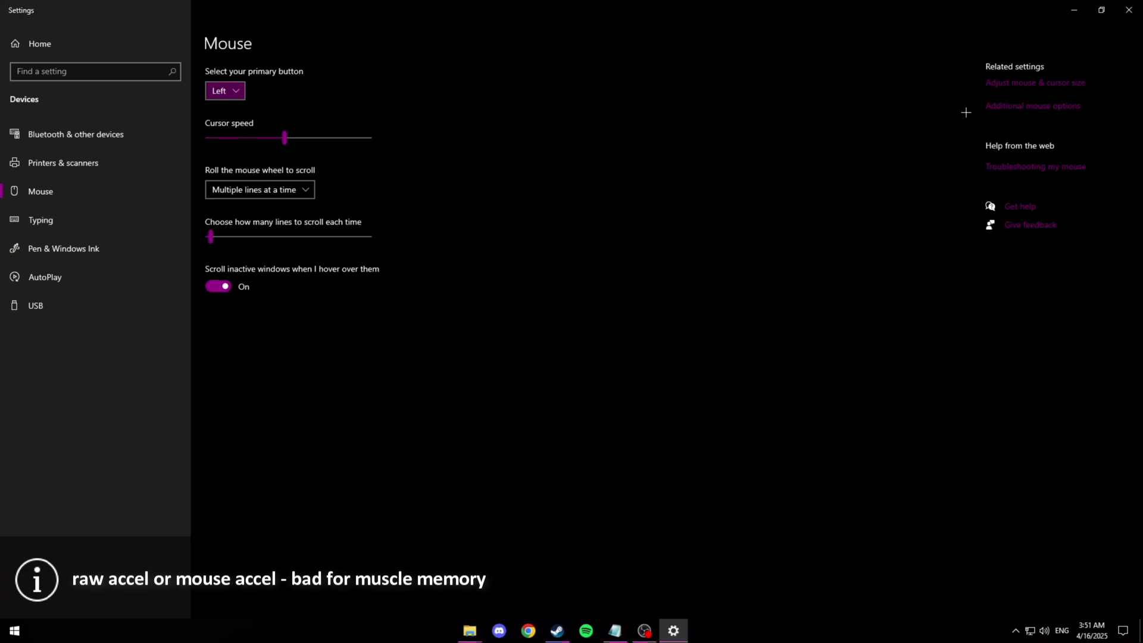
pyautogui.click(1008, 107)
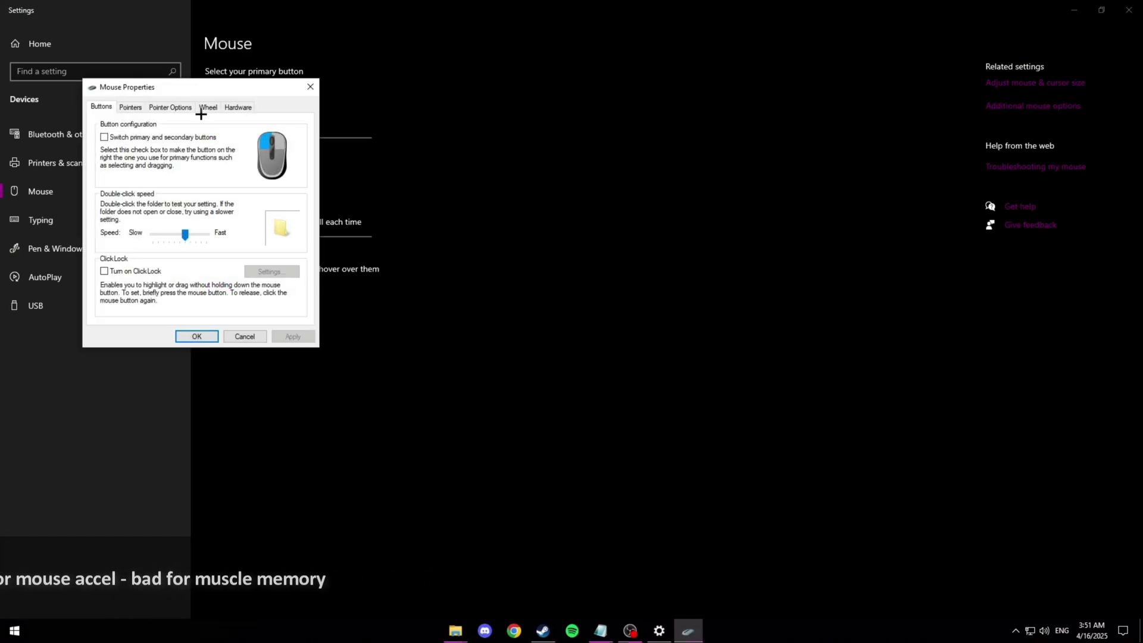
pyautogui.click(173, 107)
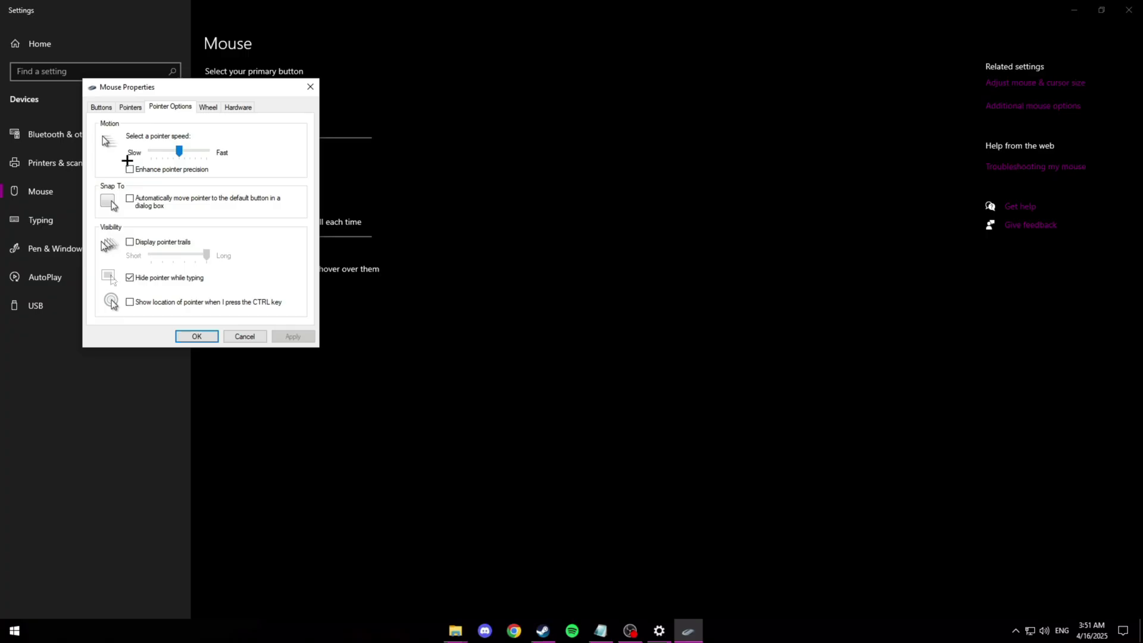
pyautogui.click(302, 85)
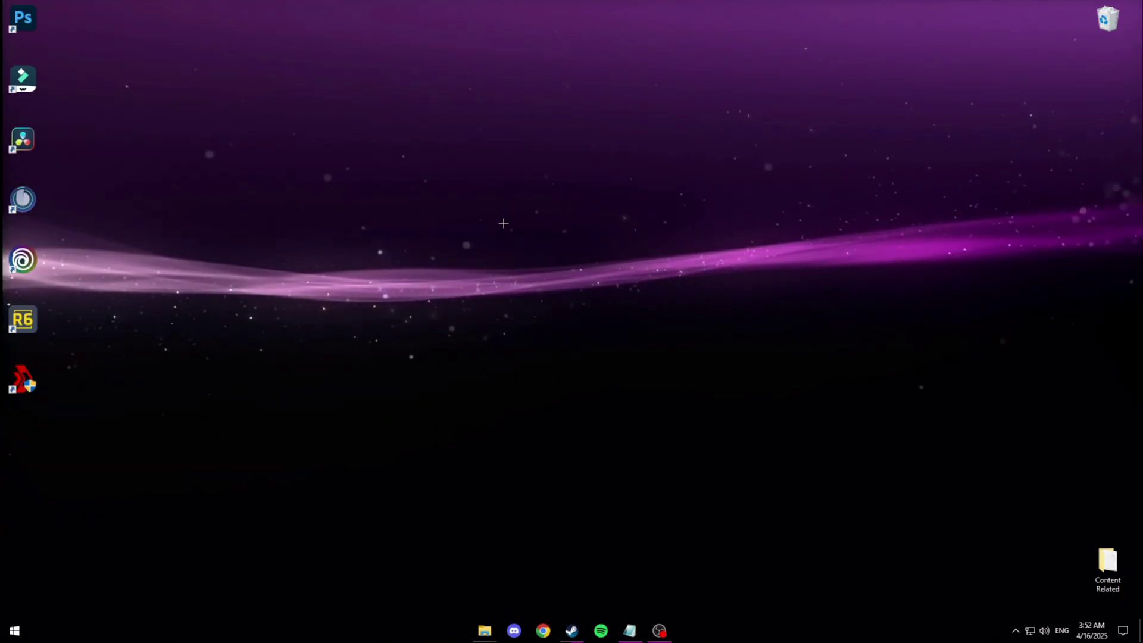
# Confirm the Ultimate Performance (ExitLag) plan is selected in Power Options, then close the windows.
pyautogui.press('super')
pyautogui.write('power')
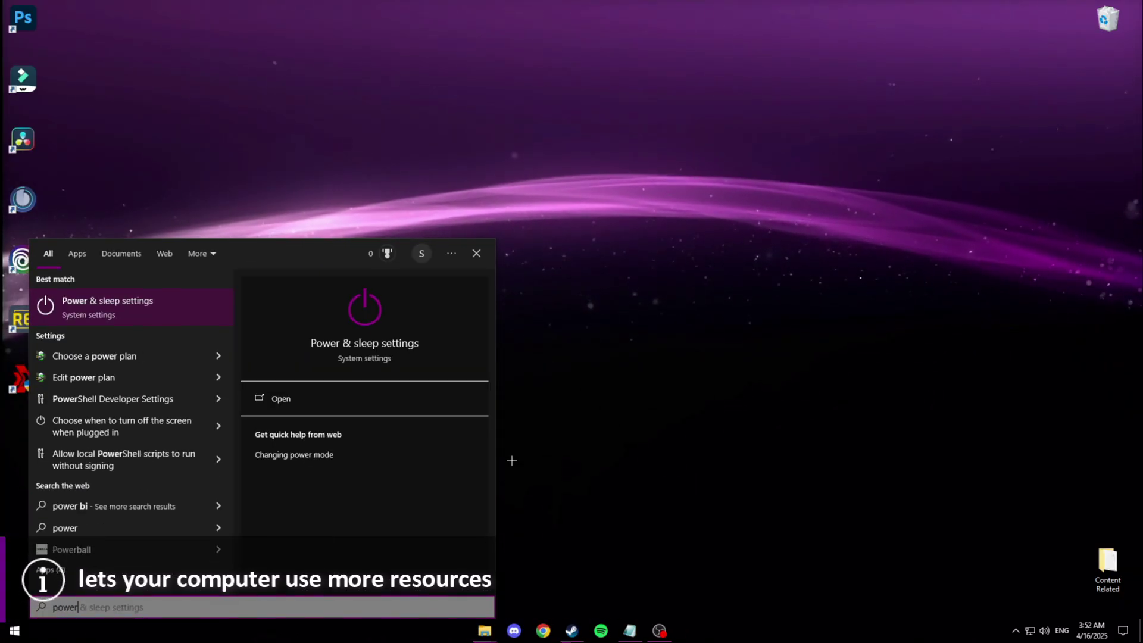
pyautogui.press('Return')
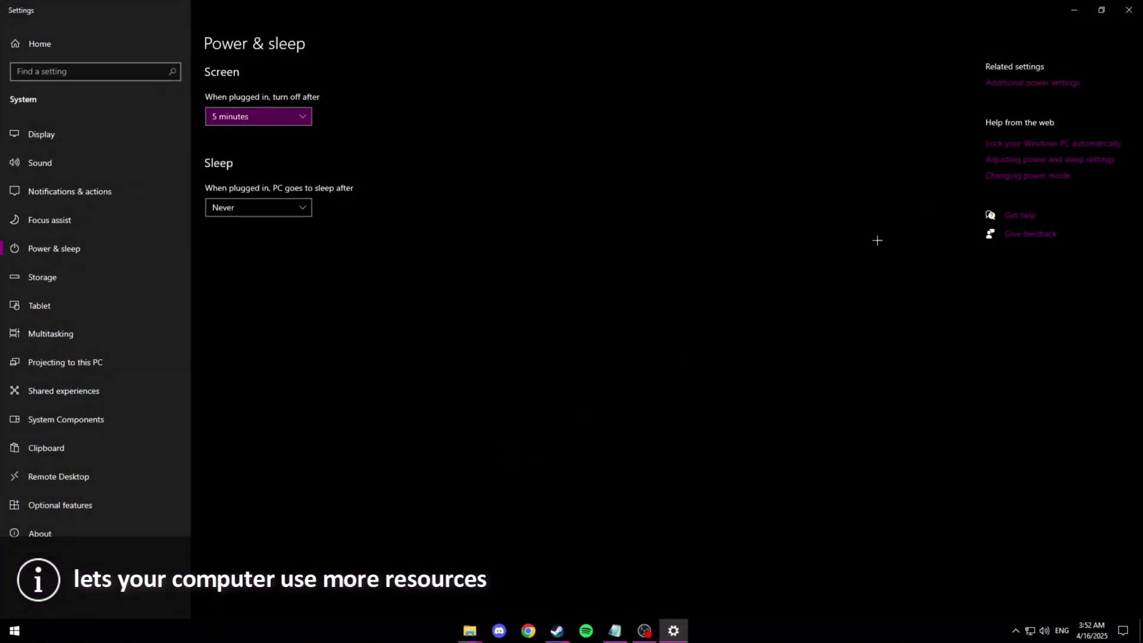
pyautogui.click(1033, 83)
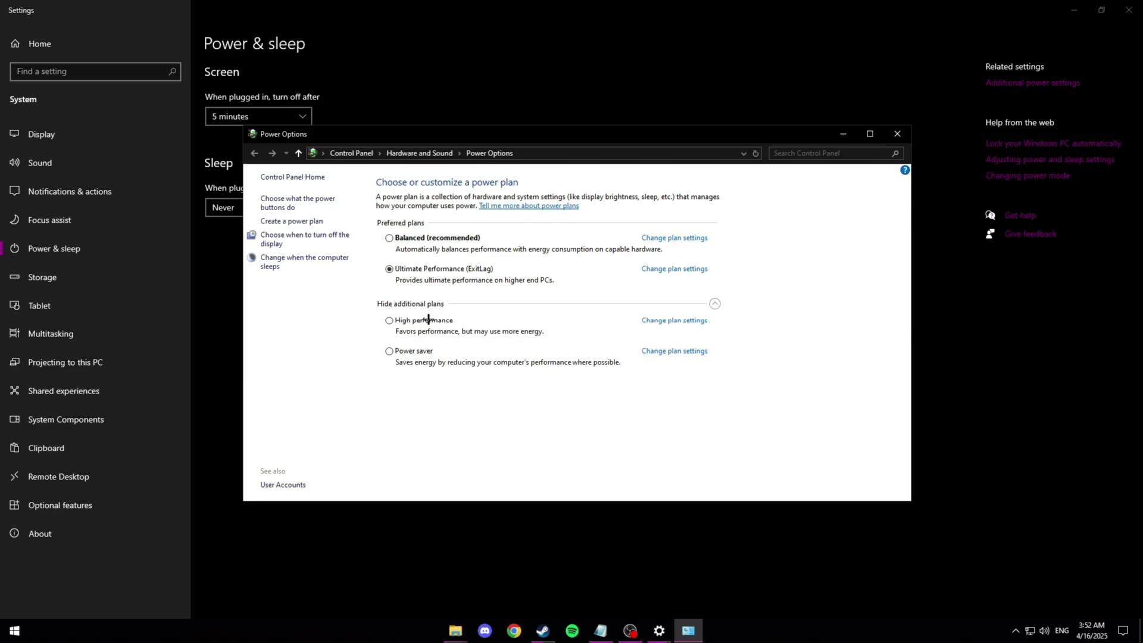
pyautogui.click(898, 131)
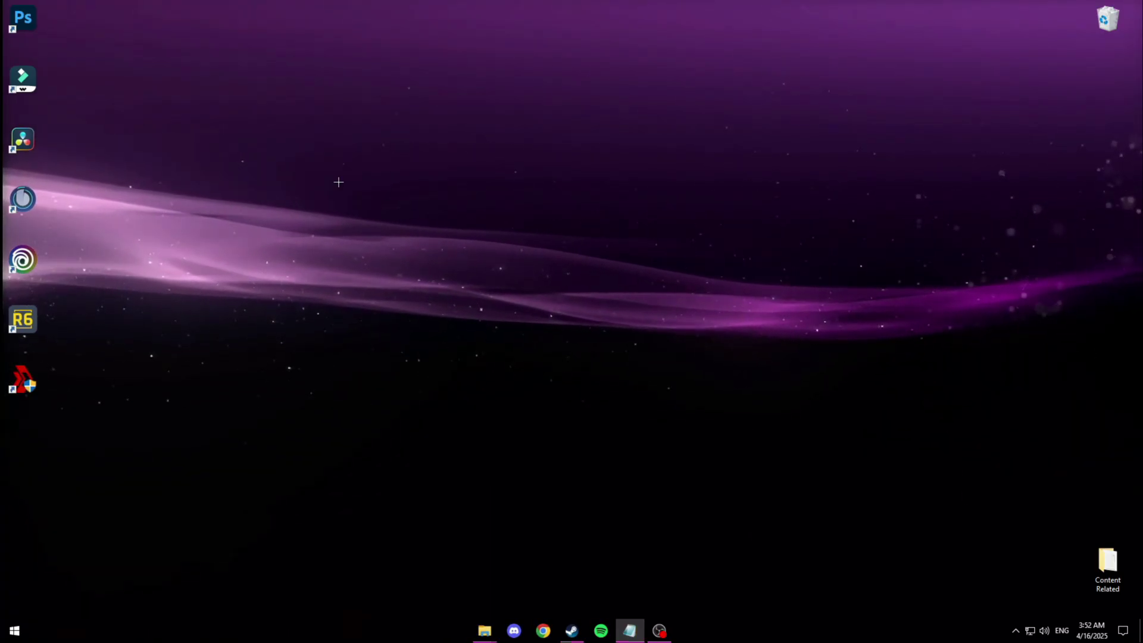
# Verify Game Bar and Captures background recording are off and Game Mode is on, then close Settings.
pyautogui.press('super')
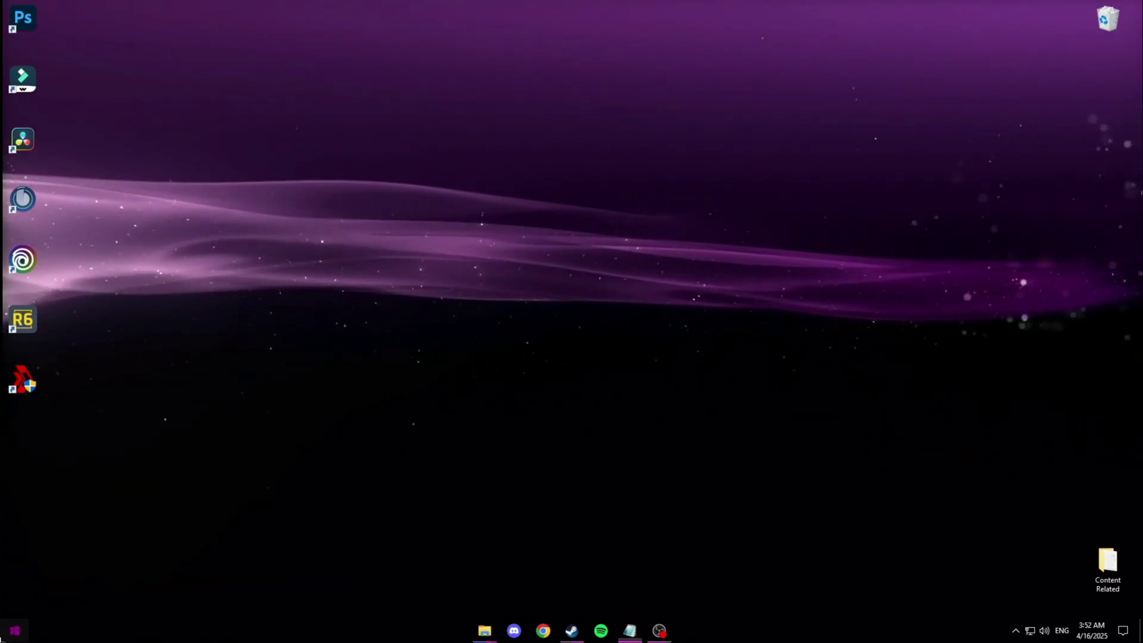
pyautogui.write('game')
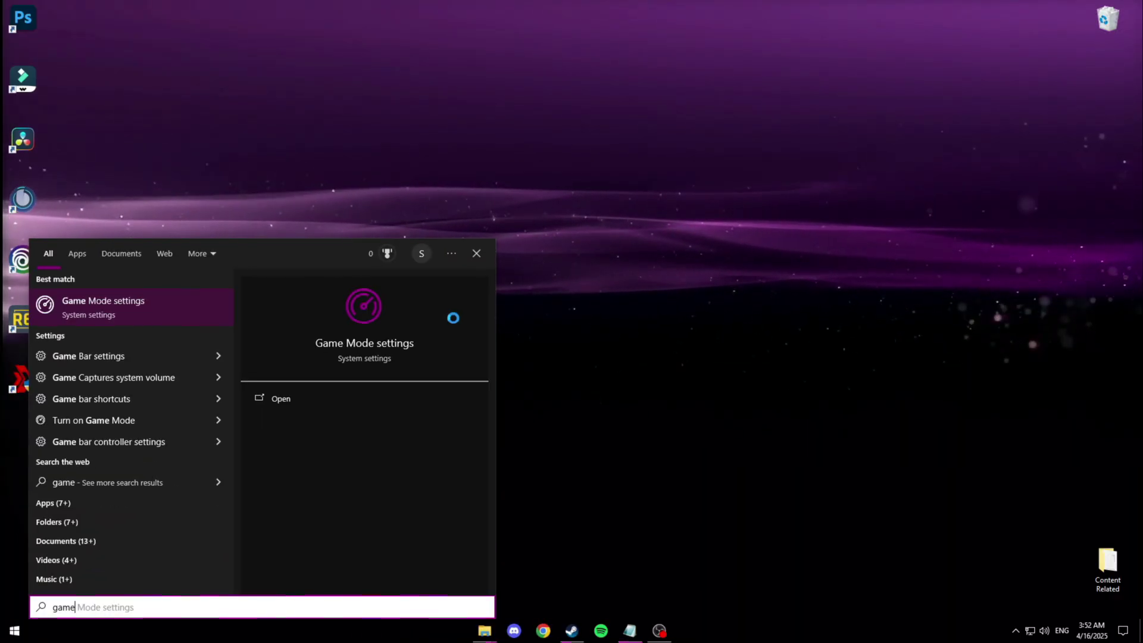
pyautogui.press('Down')
pyautogui.press('Return')
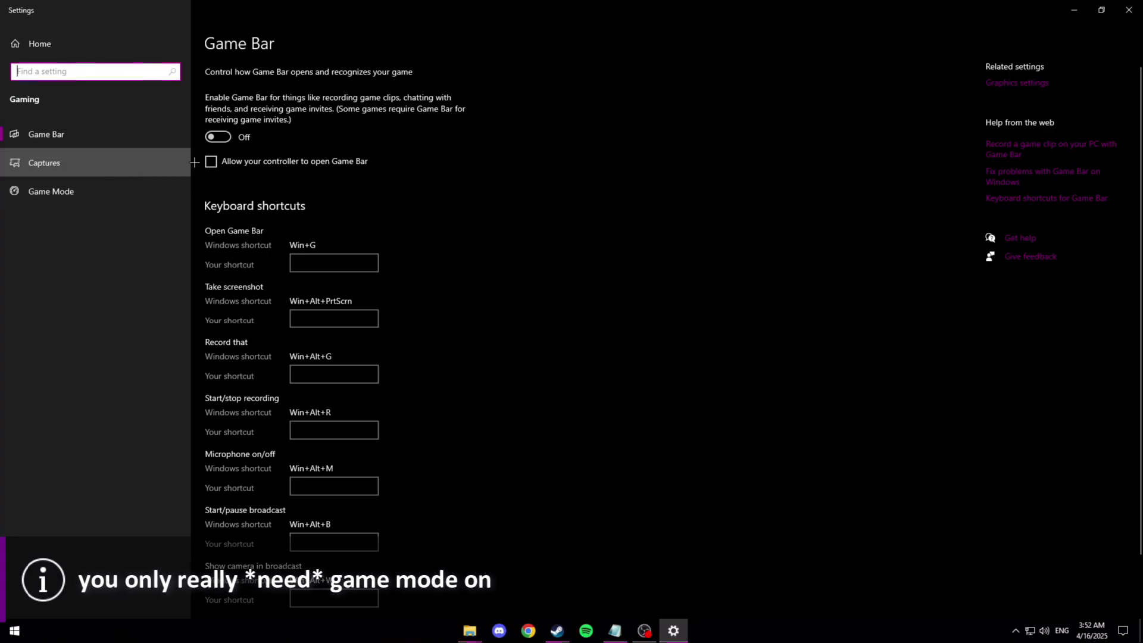
pyautogui.click(141, 156)
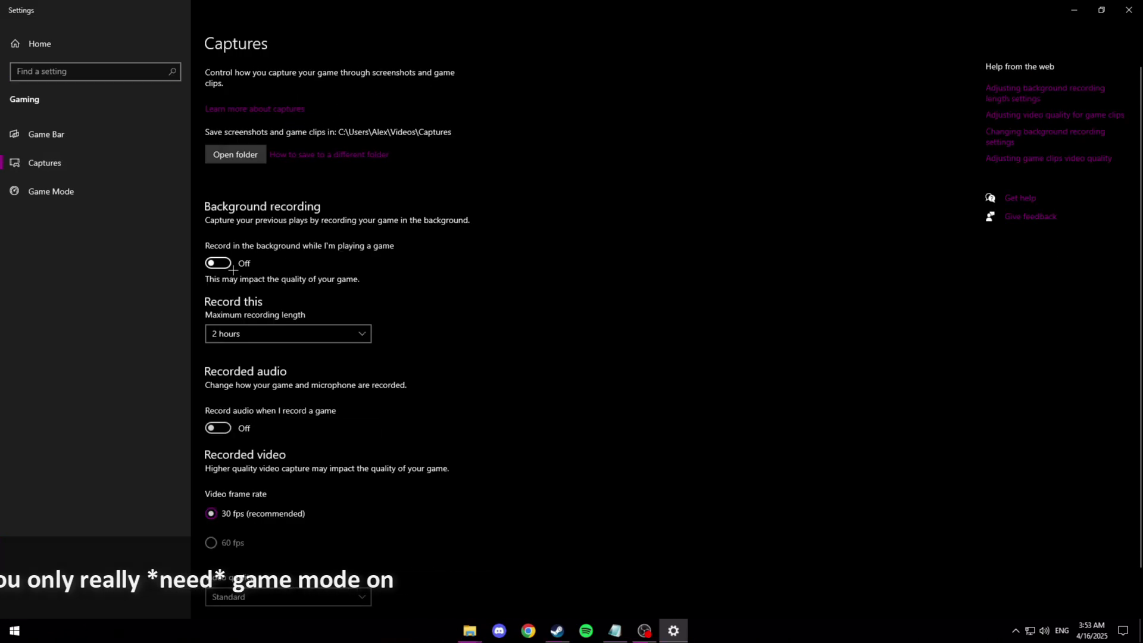
pyautogui.scroll(-1, 369, 309)
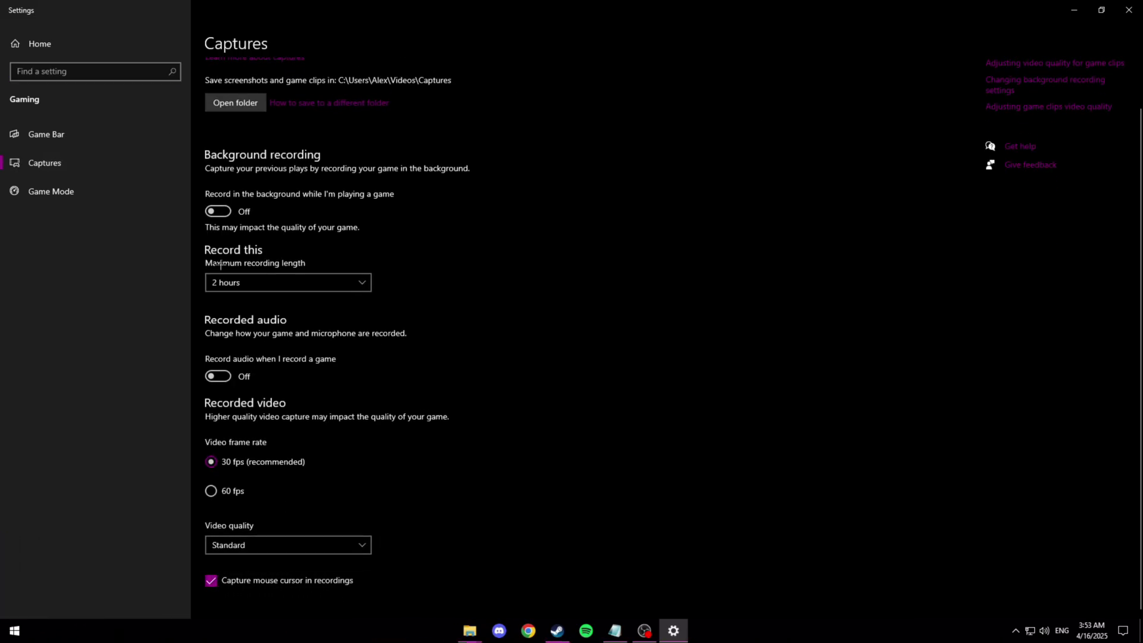
pyautogui.click(117, 190)
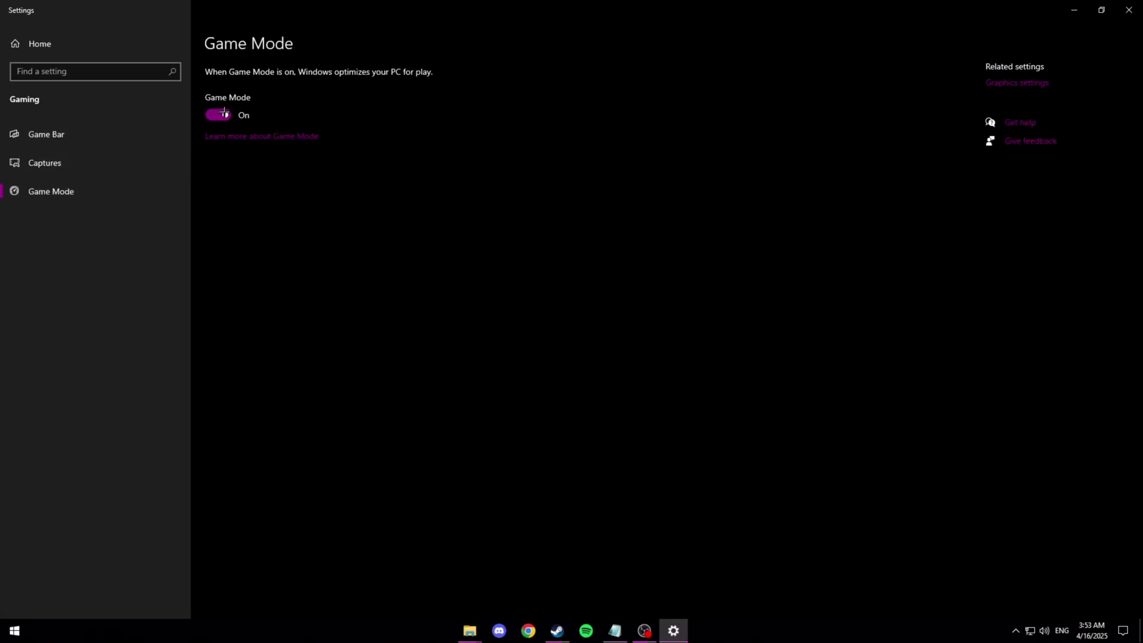
pyautogui.hotkey('alt', 'F4')
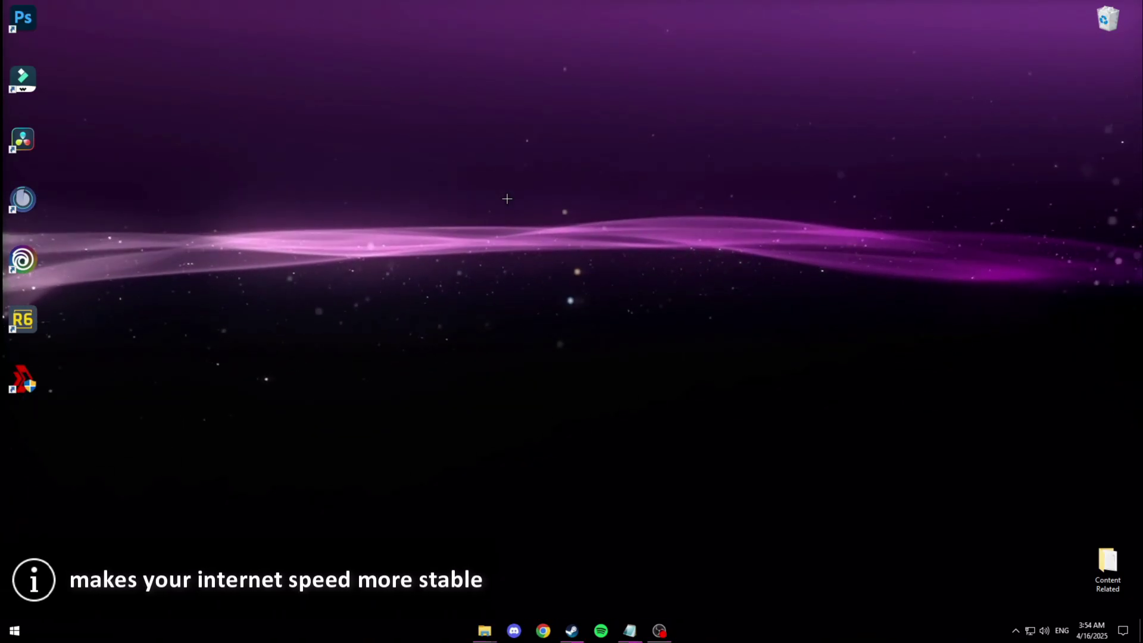
# Open the Ethernet adapter's Properties from Network Connections via Ethernet settings.
pyautogui.press('super')
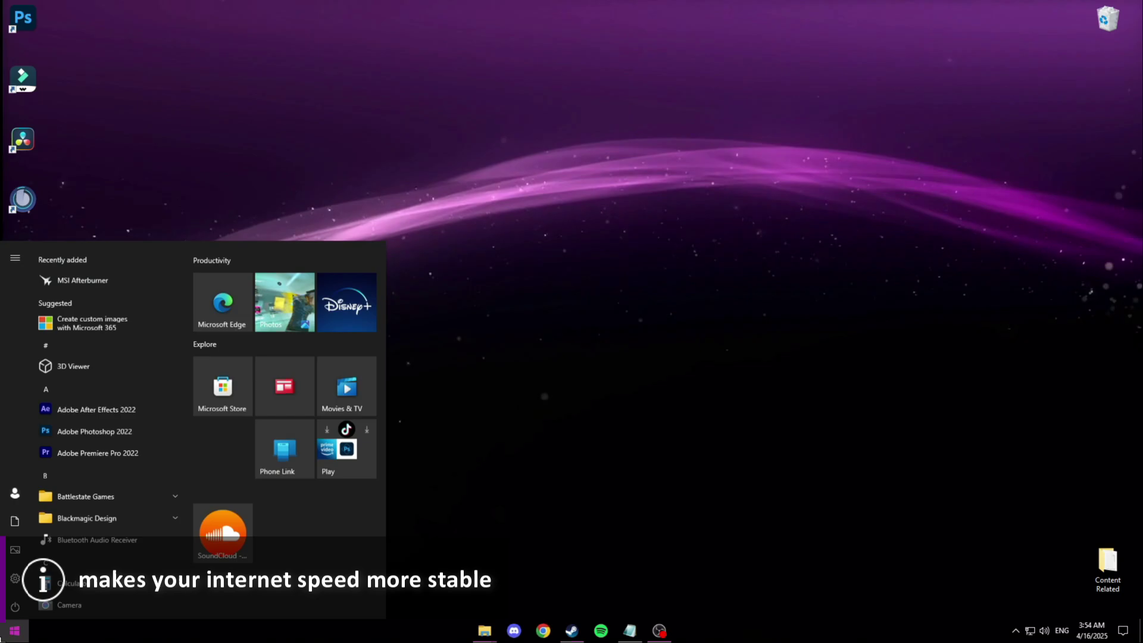
pyautogui.write('network')
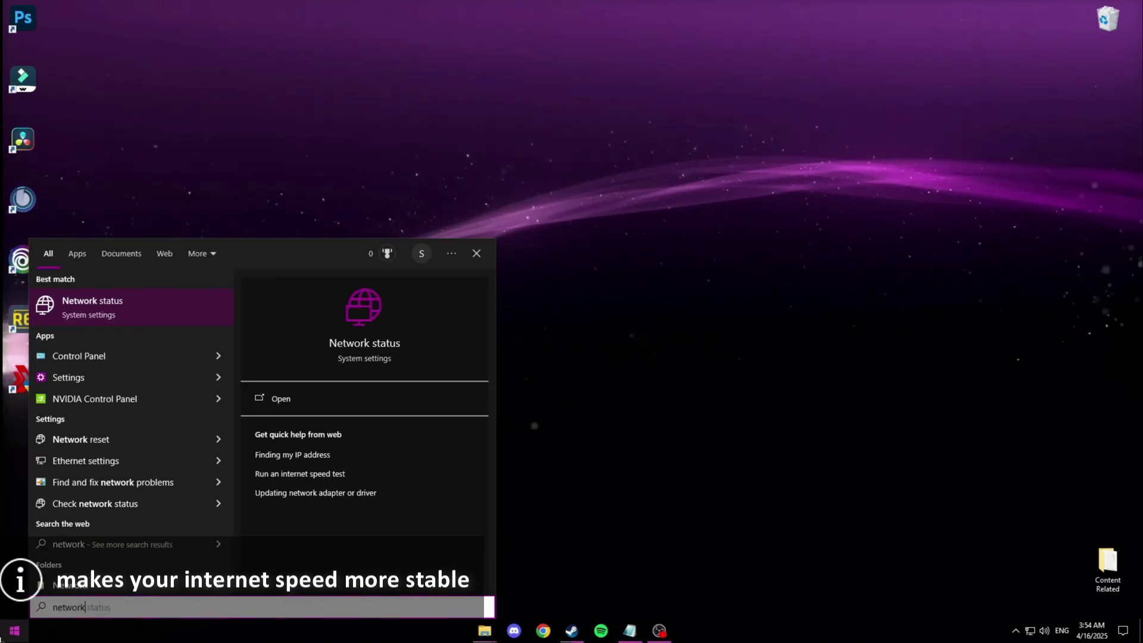
pyautogui.press('Down')
pyautogui.press('Down')
pyautogui.press('Down')
pyautogui.press('Down')
pyautogui.press('Down')
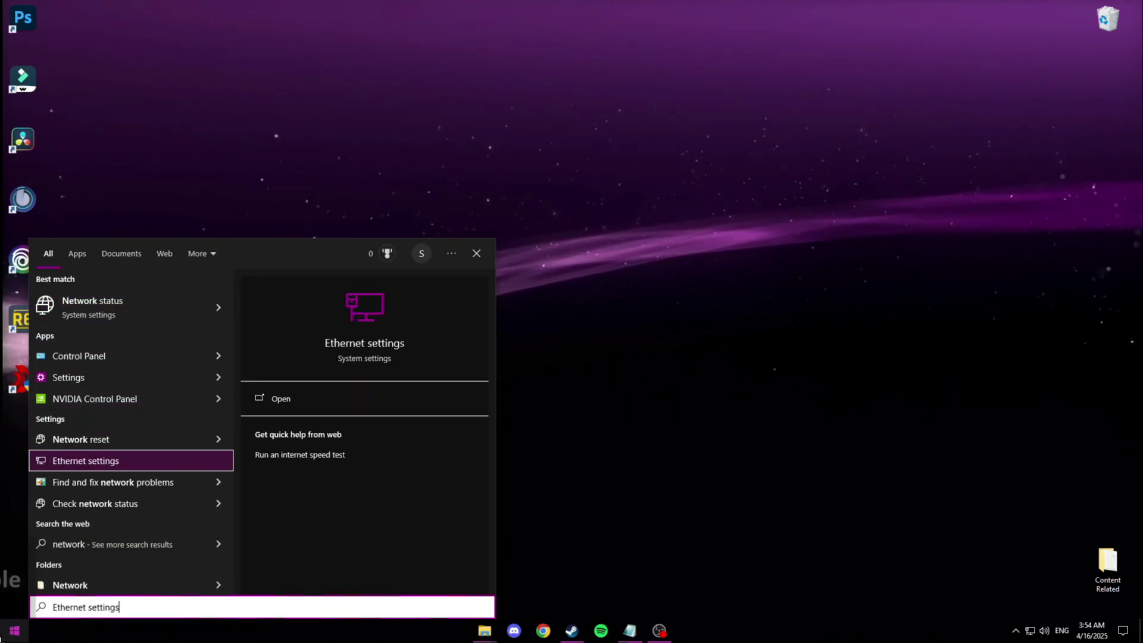
pyautogui.press('Return')
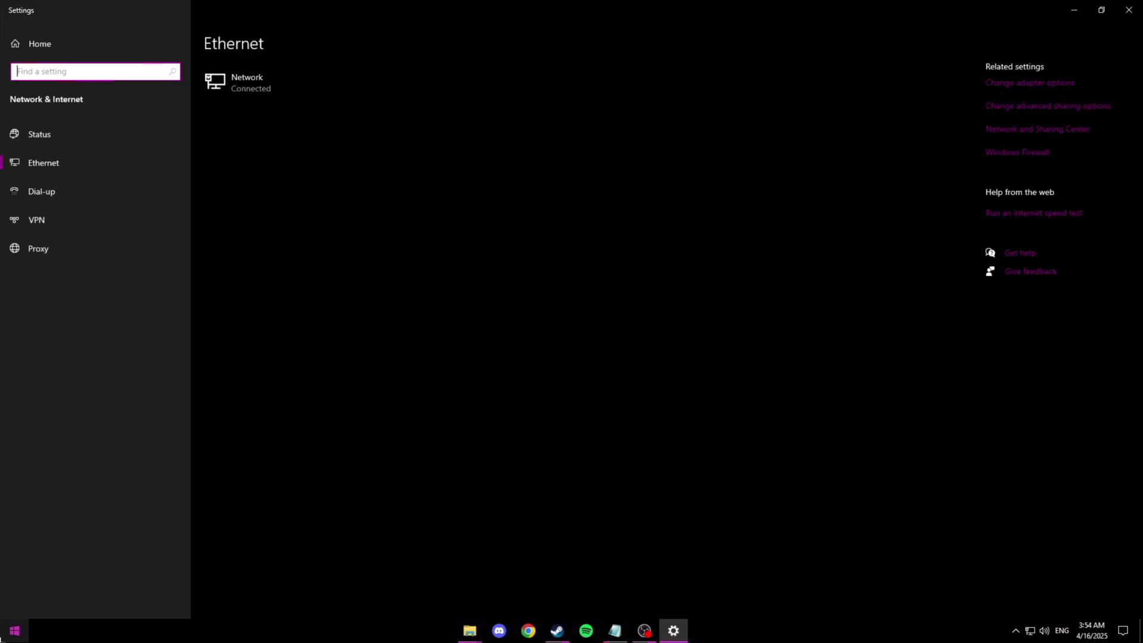
pyautogui.click(1014, 83)
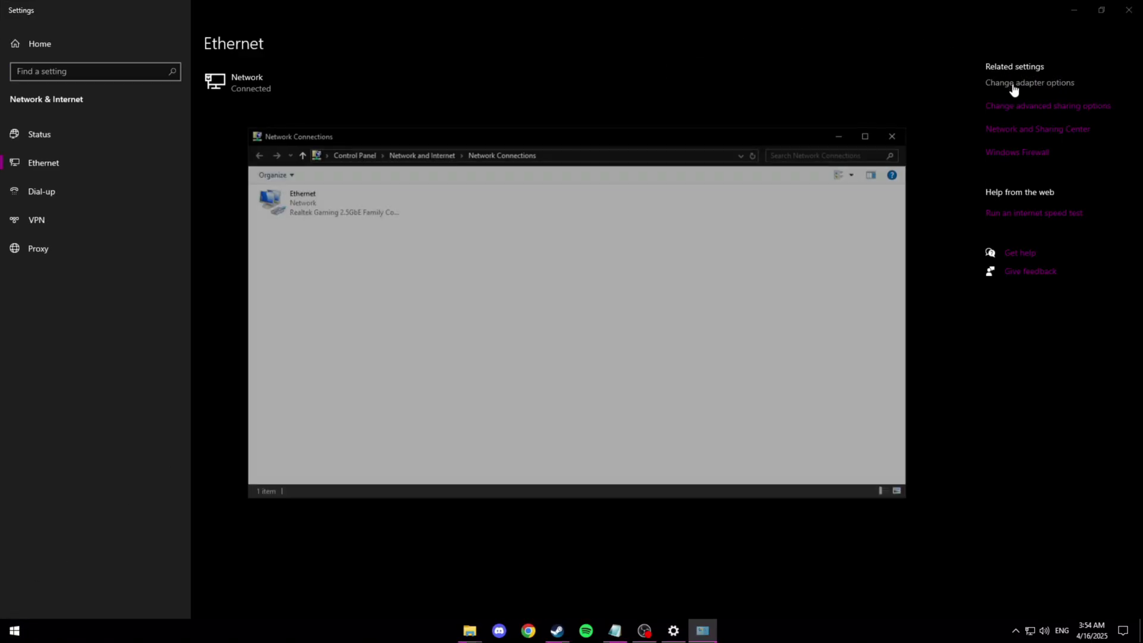
pyautogui.rightClick(352, 196)
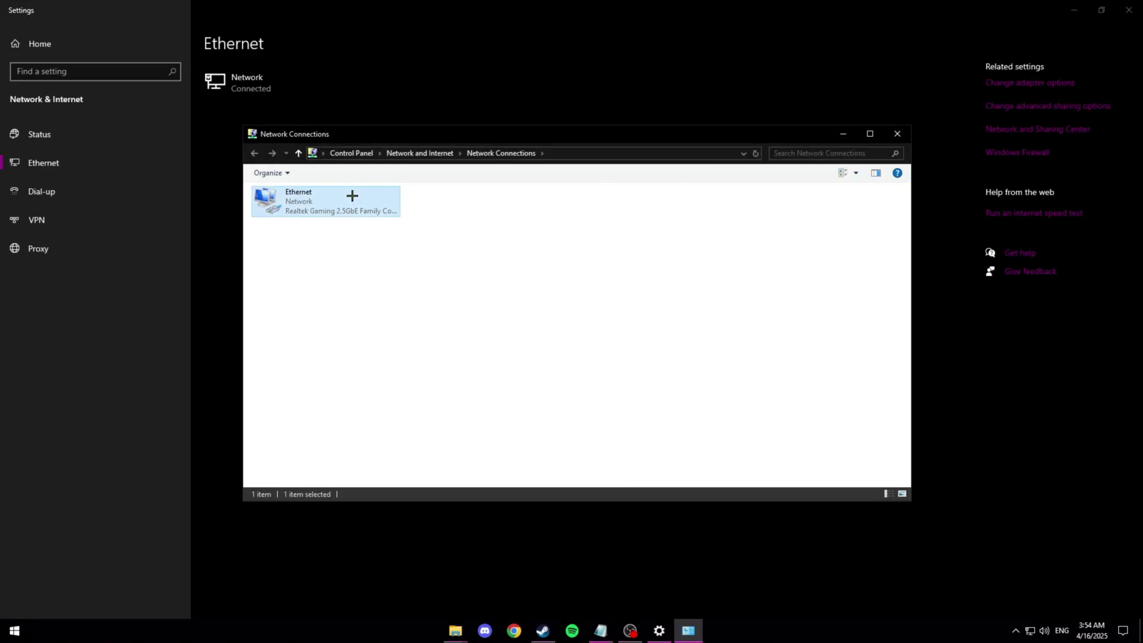
pyautogui.click(402, 310)
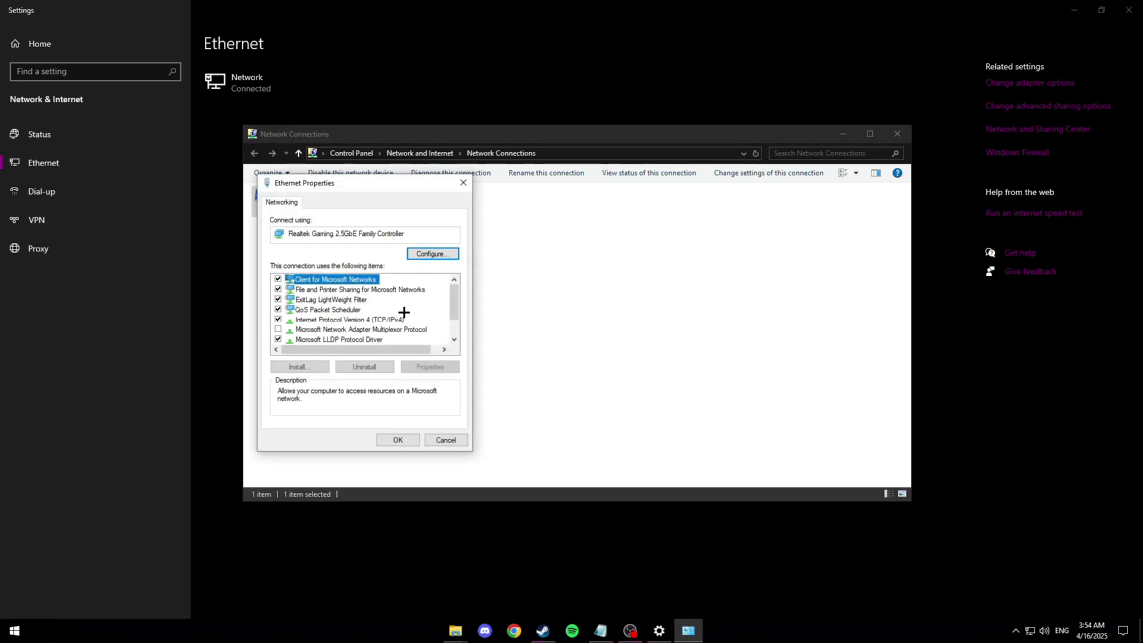
# Confirm Energy-Efficient Ethernet and Advanced EEE are Disabled on the Realtek adapter, then close all windows.
pyautogui.click(421, 255)
pyautogui.click(157, 123)
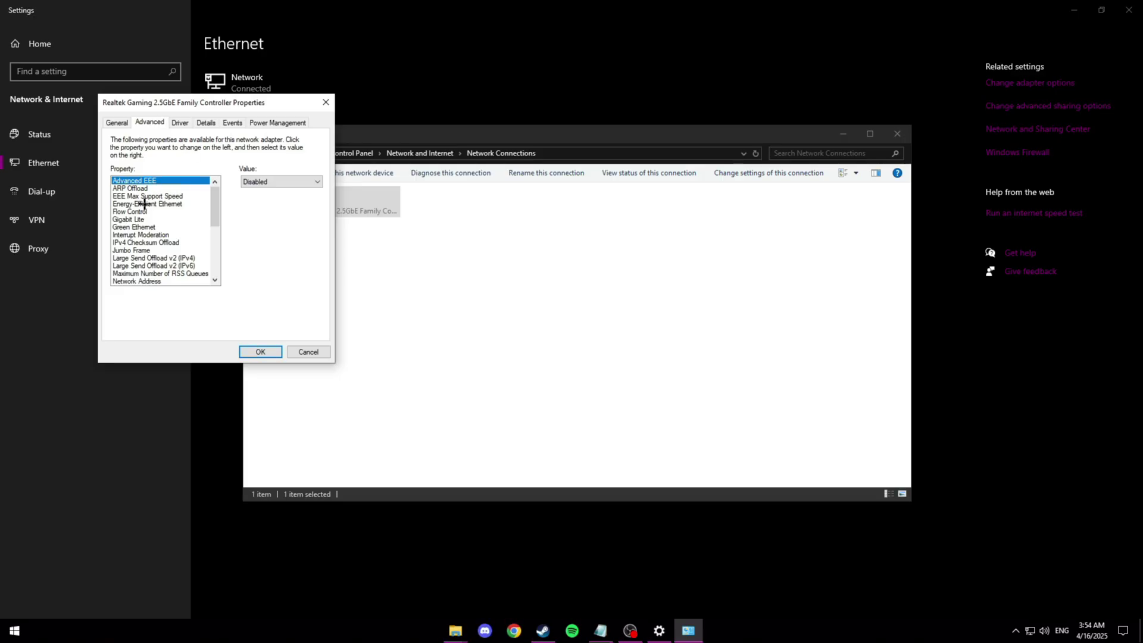
pyautogui.click(268, 182)
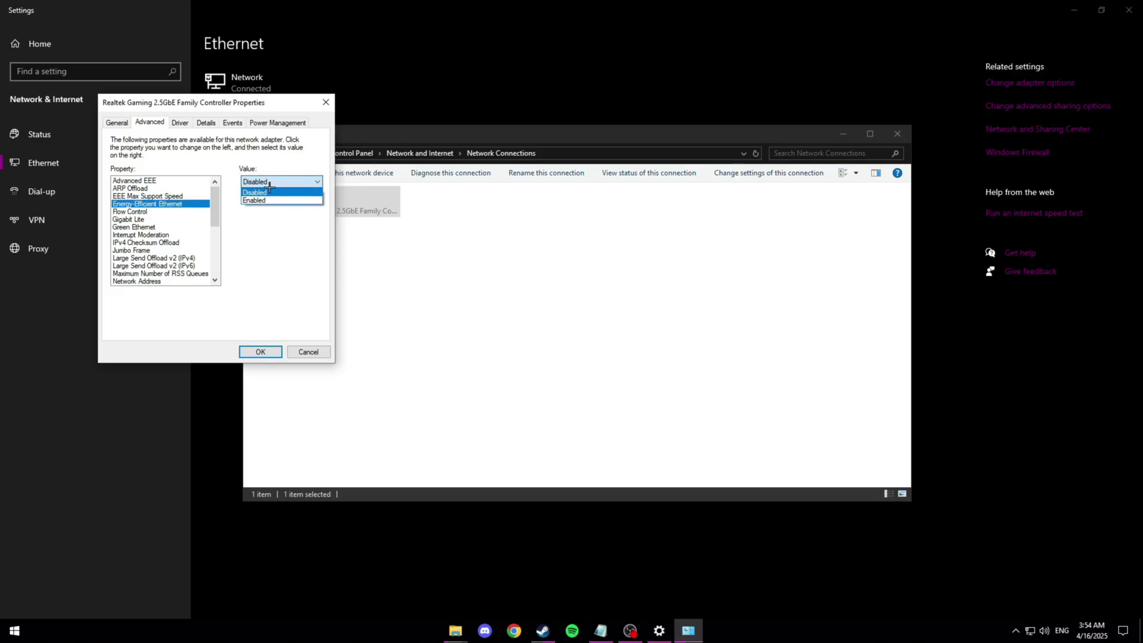
pyautogui.click(175, 181)
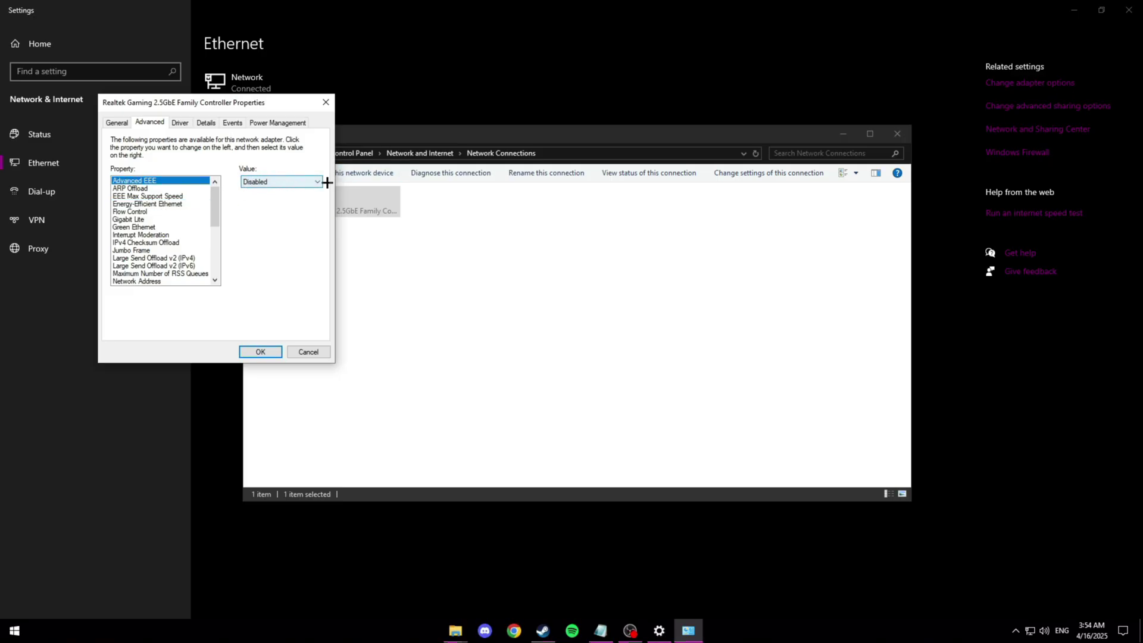
pyautogui.click(261, 352)
pyautogui.click(897, 134)
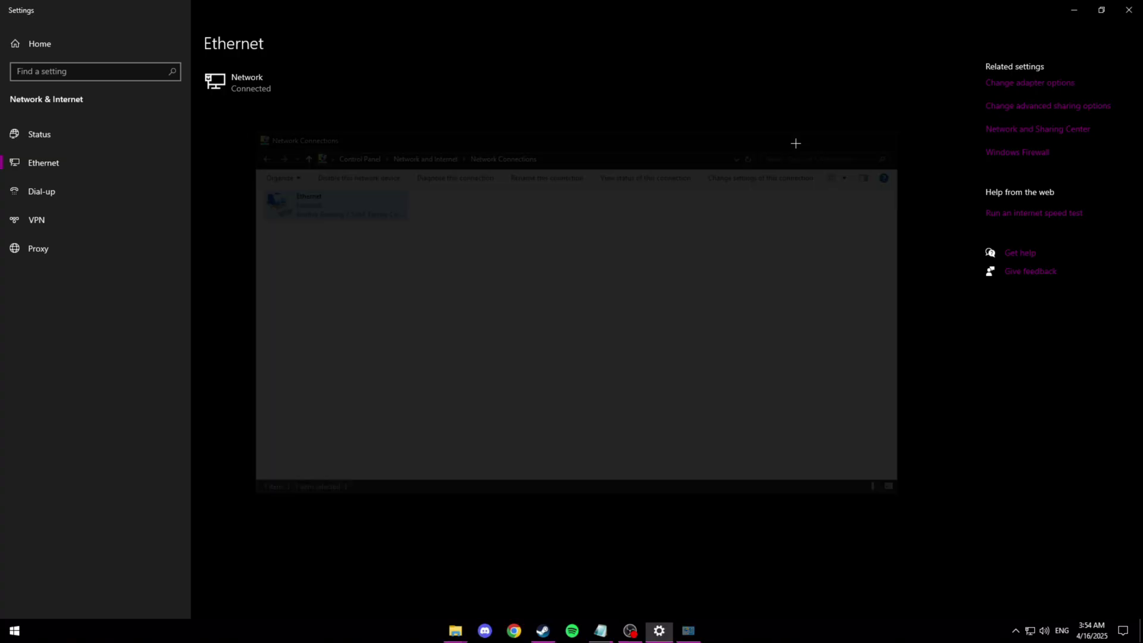
pyautogui.click(1129, 9)
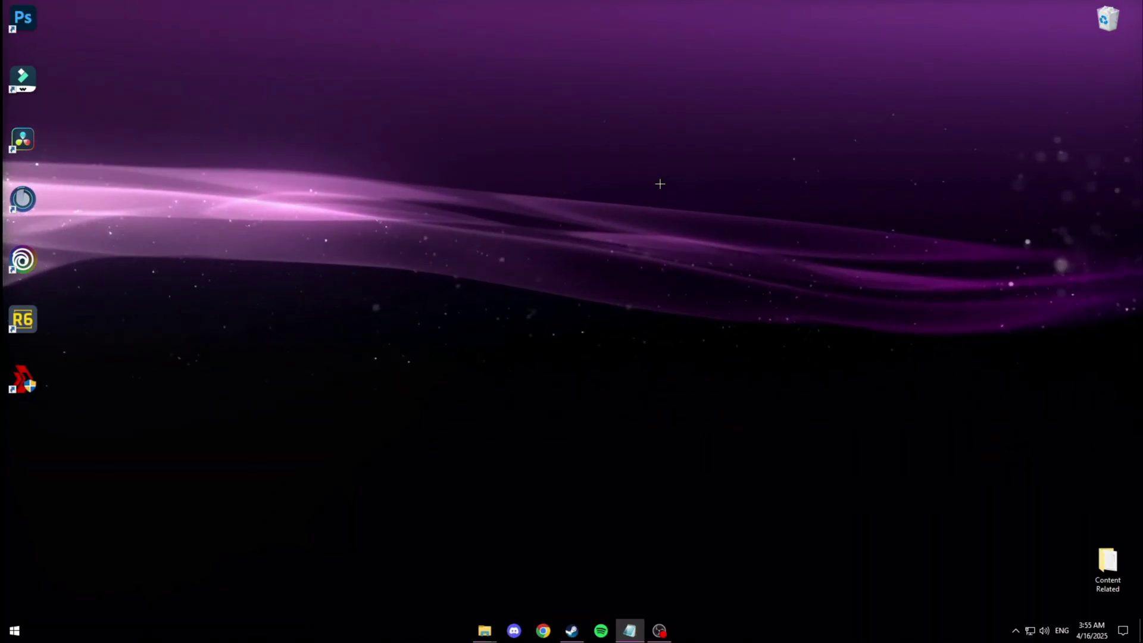
# Set the monitor's refresh rate to 239.964 Hz in Advanced display settings.
pyautogui.click(14, 631)
pyautogui.write('display')
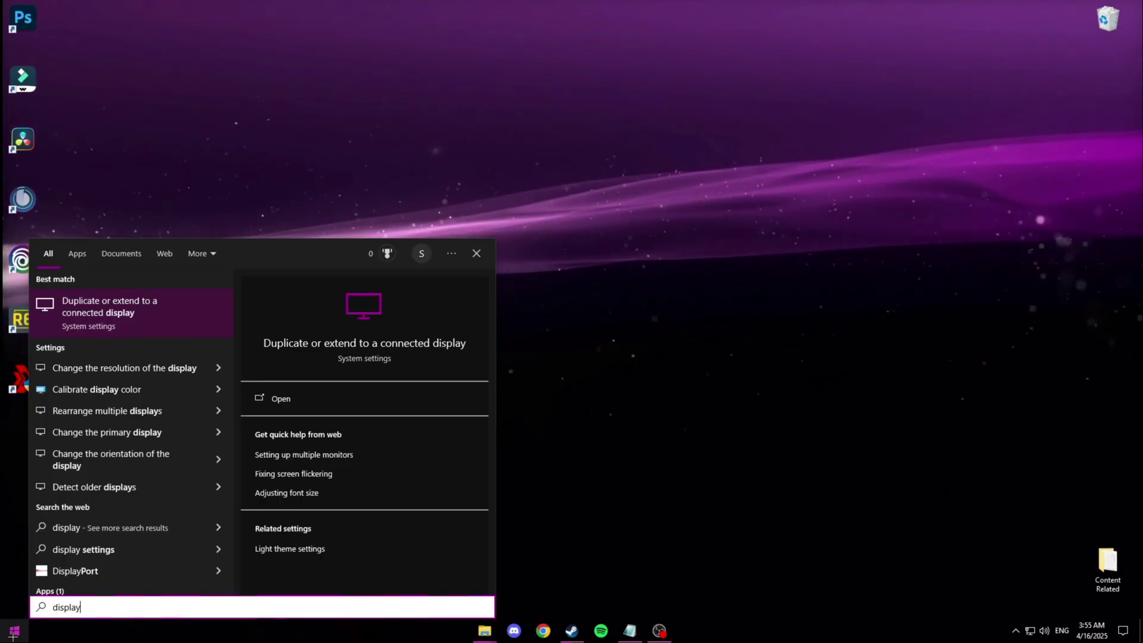
pyautogui.press('Return')
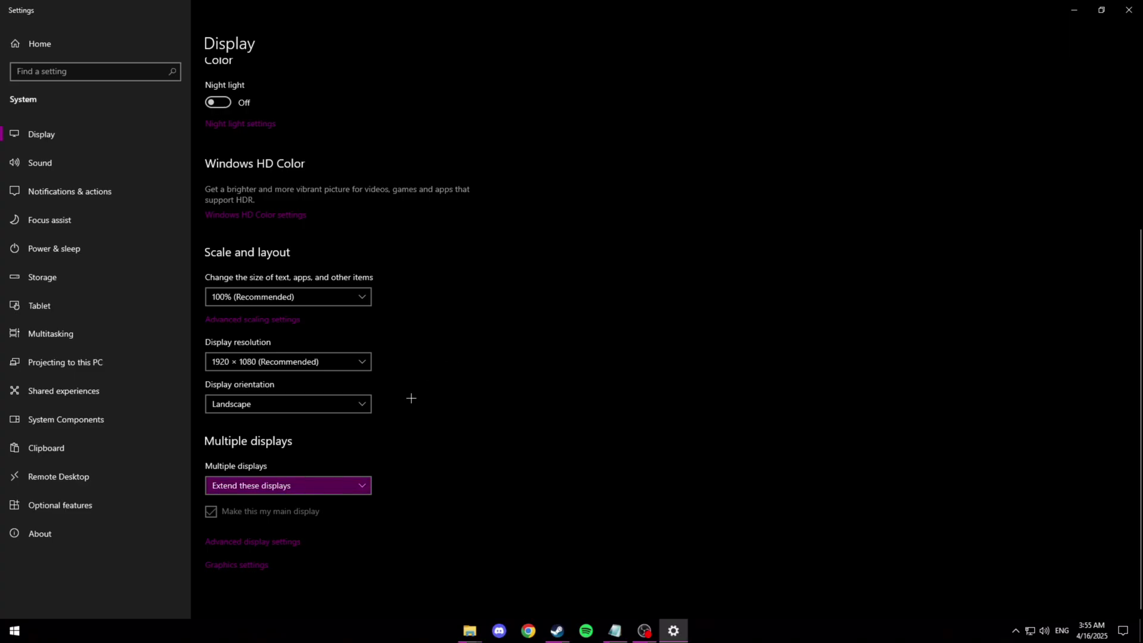
pyautogui.click(271, 542)
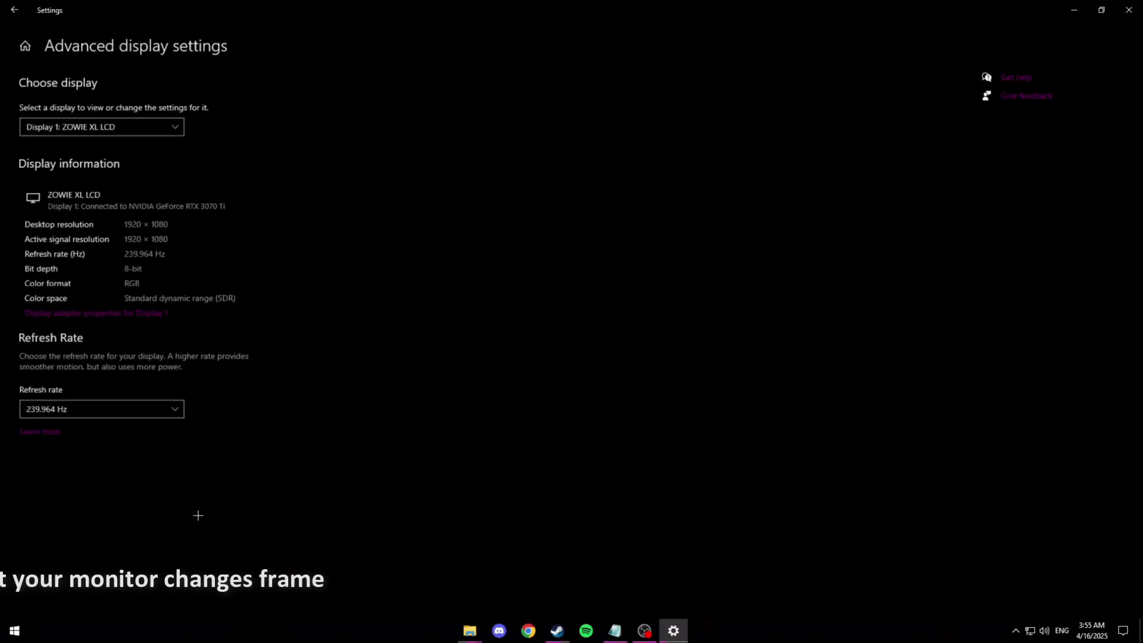
pyautogui.click(92, 409)
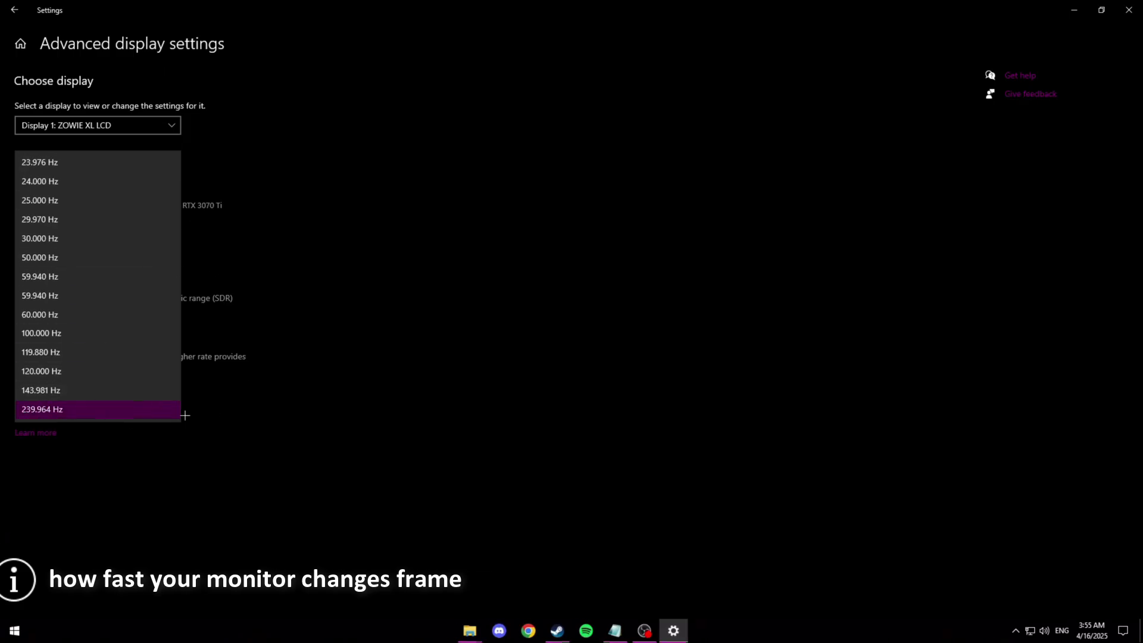
pyautogui.click(102, 415)
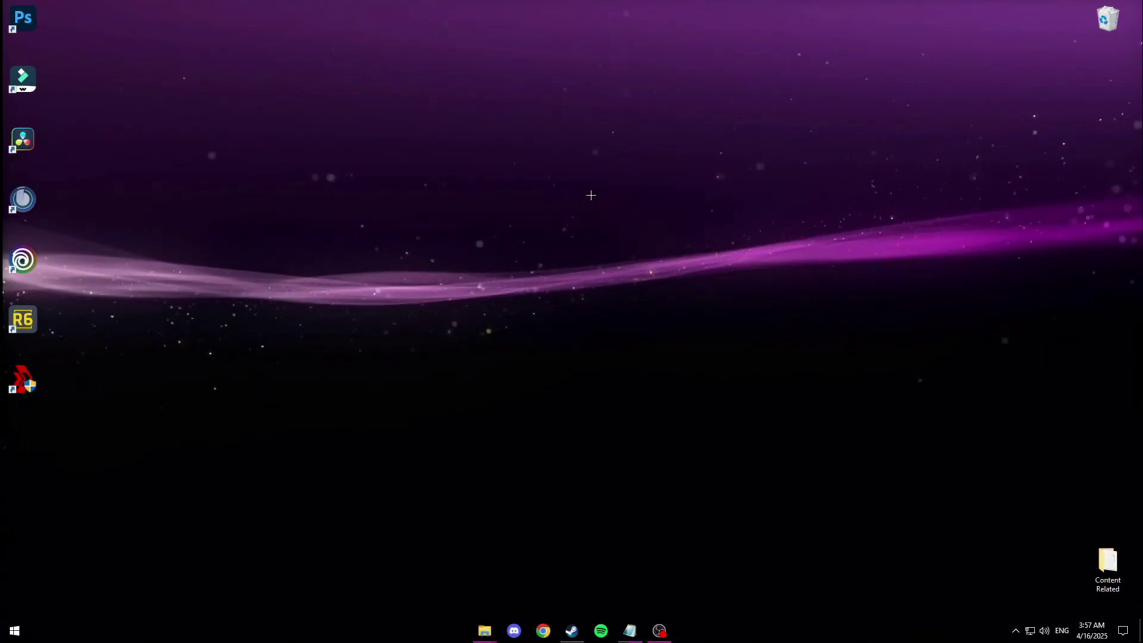
# Open NVIDIA Control Panel, try the Performance/Quality slider, then choose Use the advanced 3D image settings.
pyautogui.rightClick(590, 196)
pyautogui.click(673, 293)
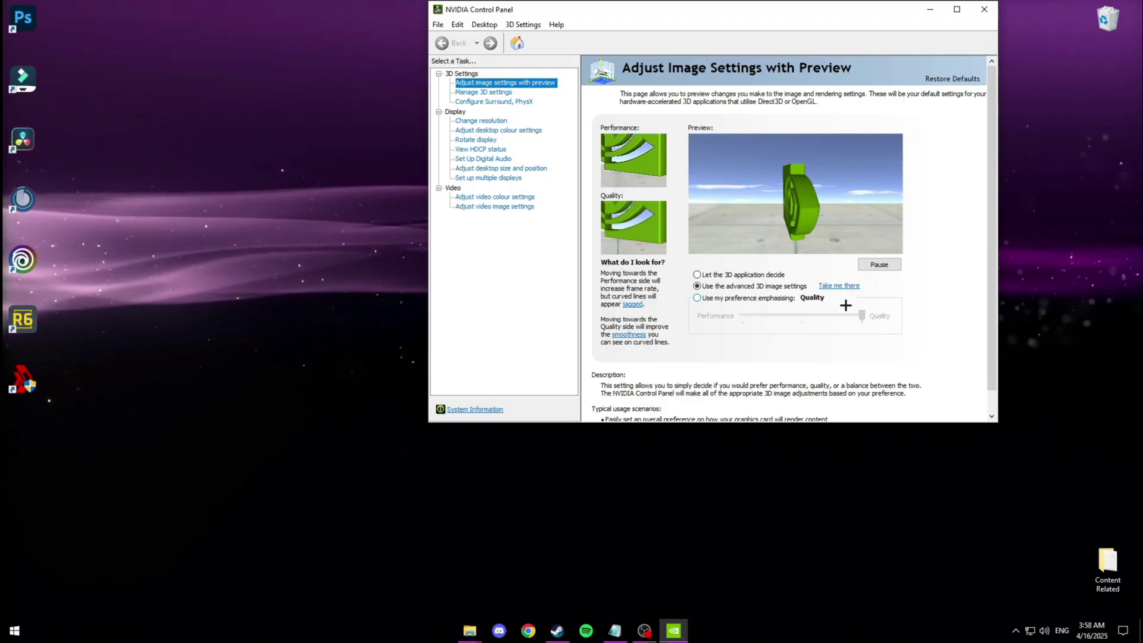
pyautogui.click(770, 300)
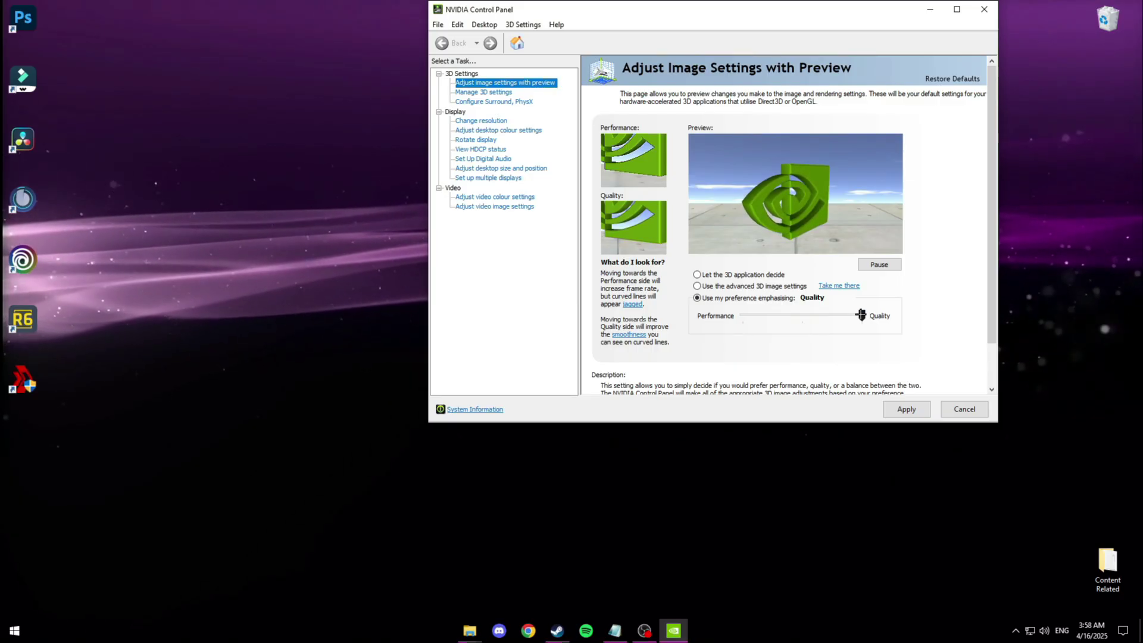
pyautogui.moveTo(863, 315); pyautogui.dragTo(684, 319)
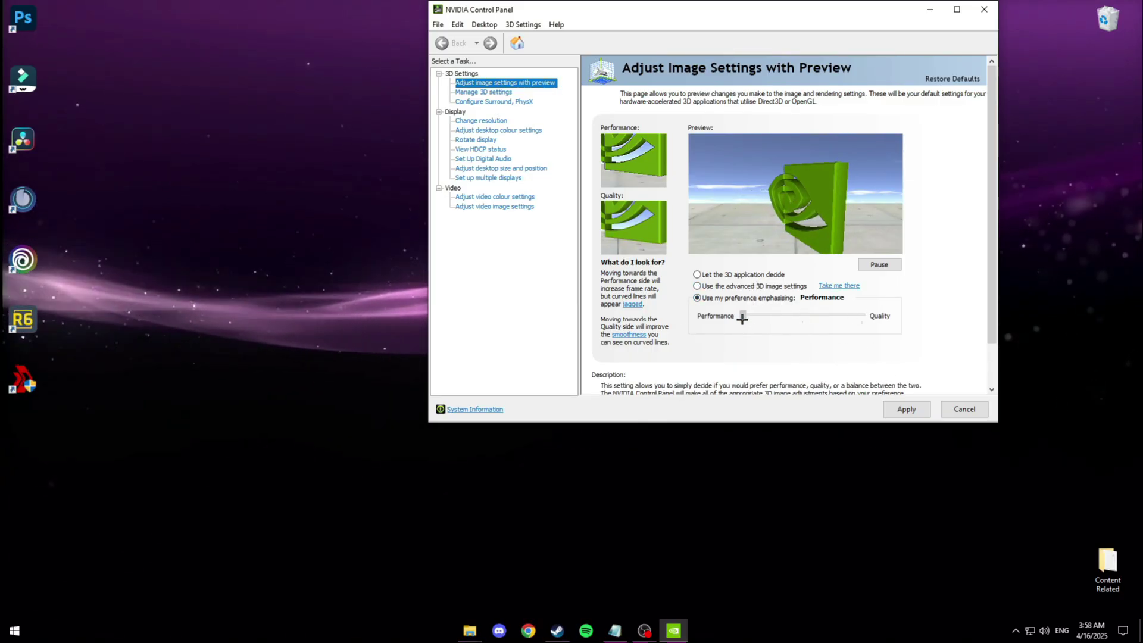
pyautogui.moveTo(743, 316); pyautogui.dragTo(770, 324)
pyautogui.click(738, 287)
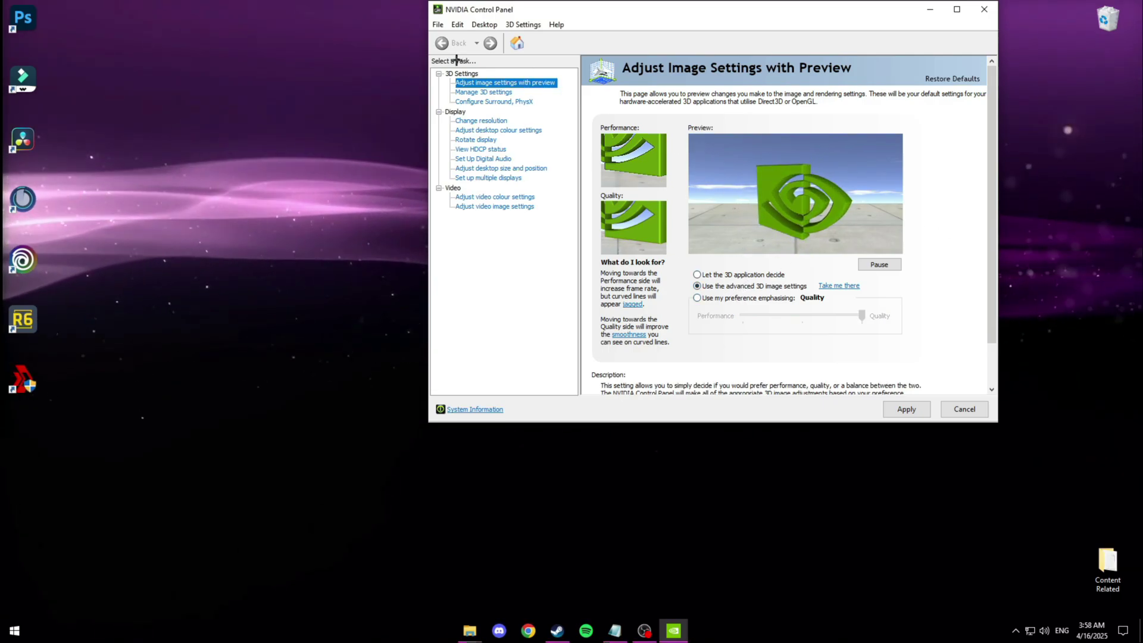
# In Manage 3D settings, check Max Frame Rate is Off and keep Low Latency Mode On.
pyautogui.click(493, 92)
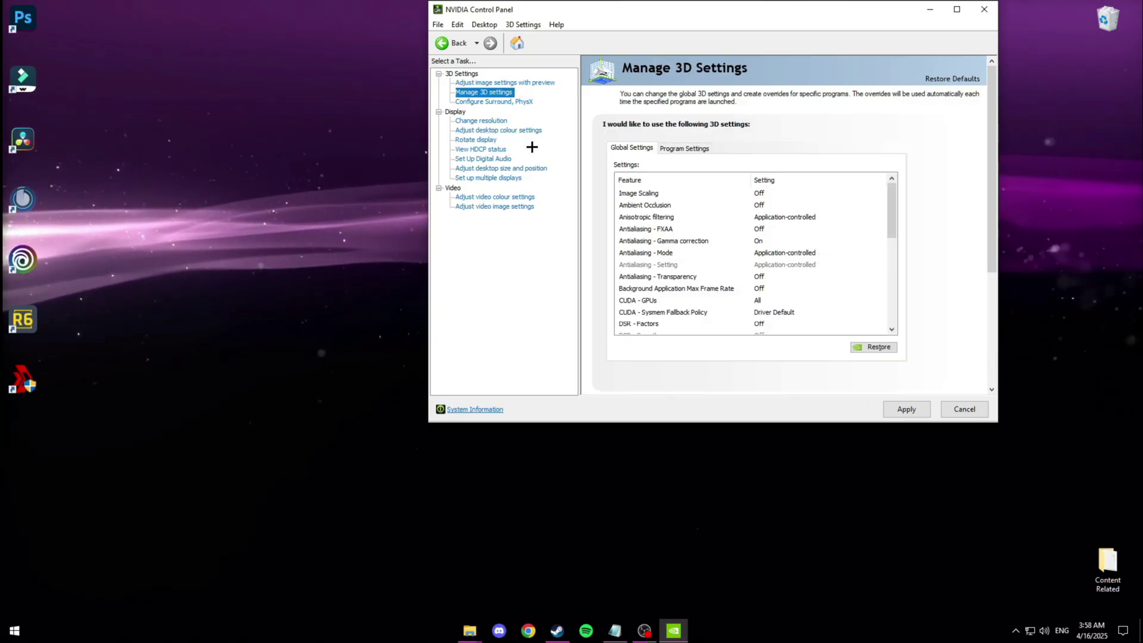
pyautogui.scroll(-3, 826, 191)
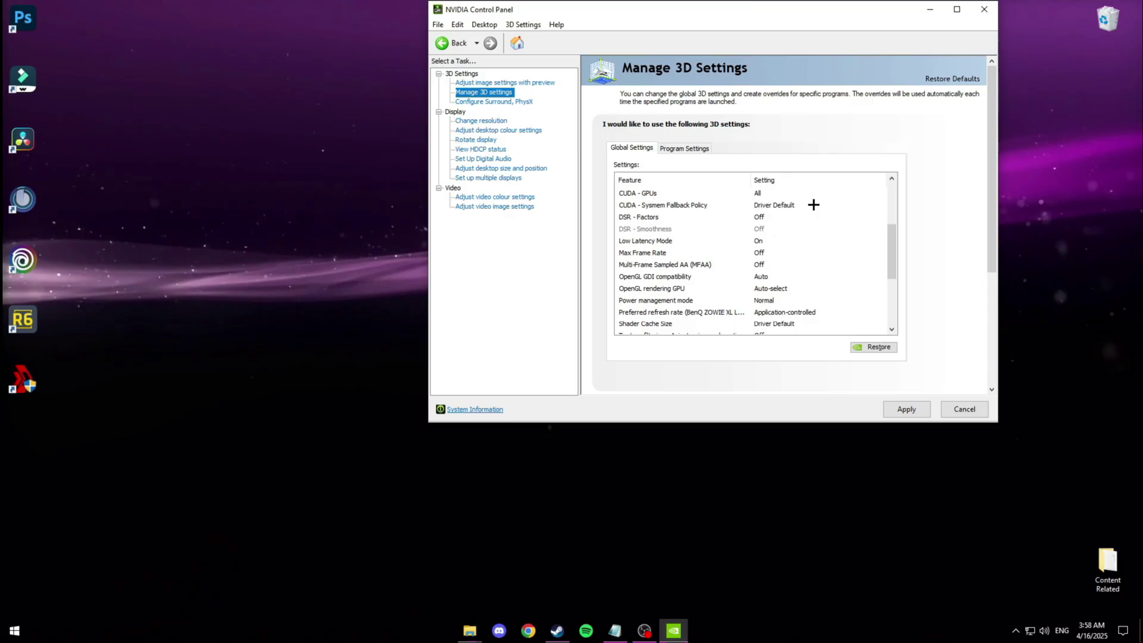
pyautogui.click(760, 247)
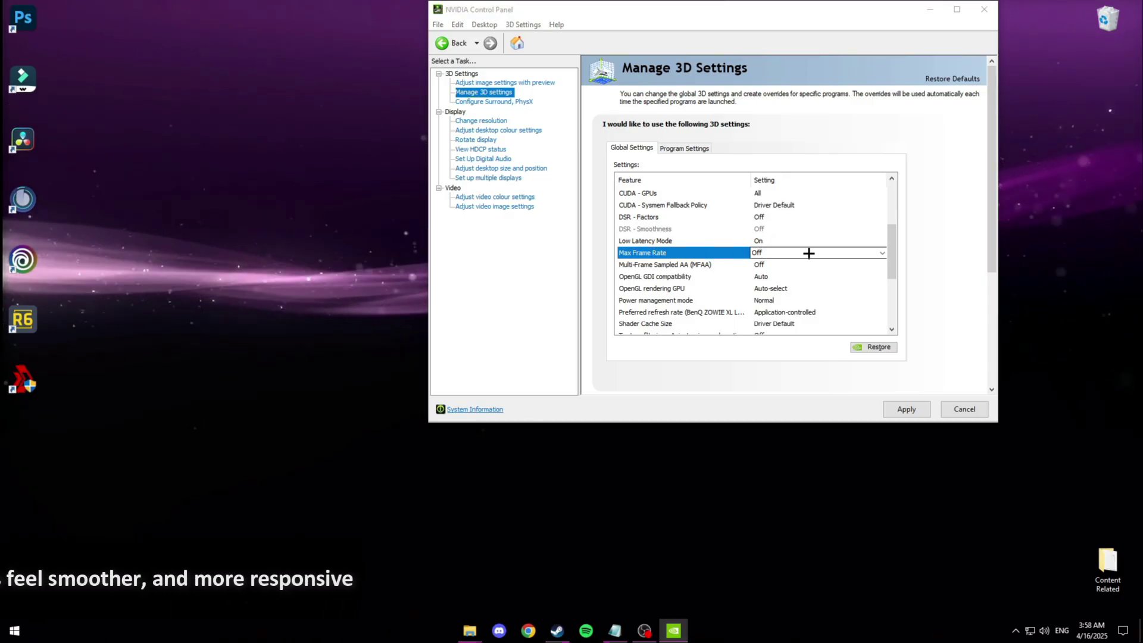
pyautogui.click(751, 240)
pyautogui.click(751, 241)
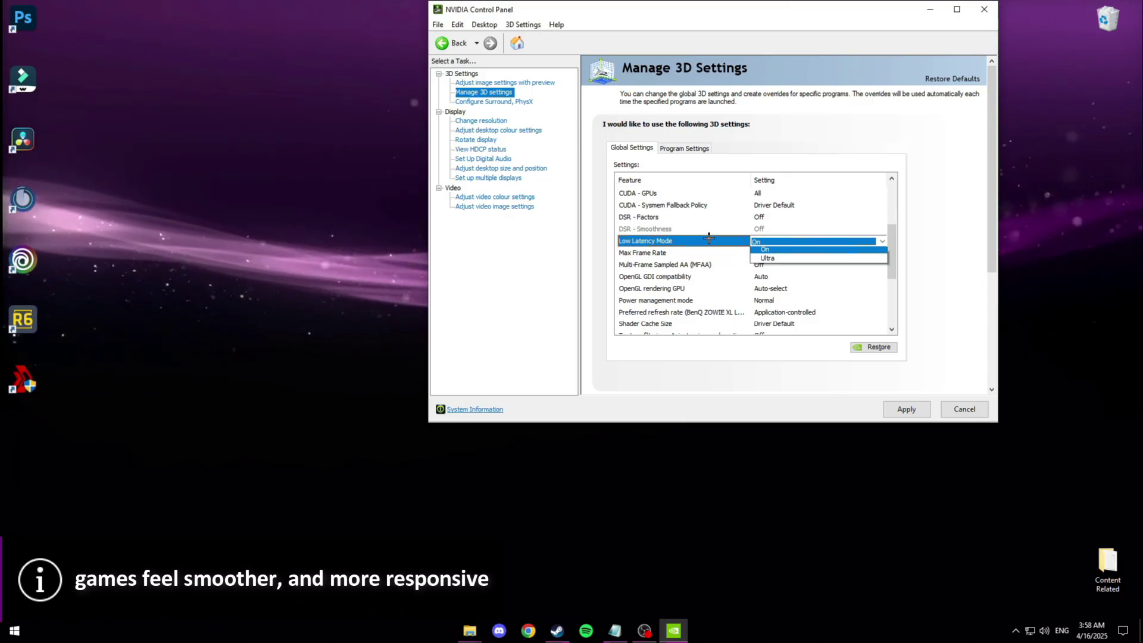
pyautogui.click(734, 238)
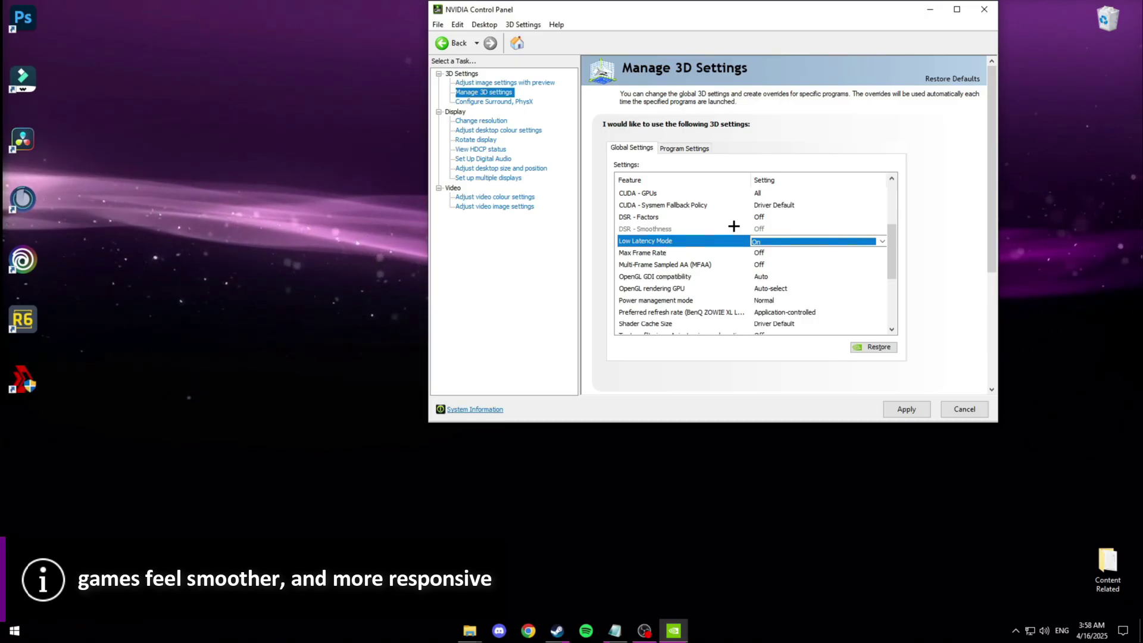
pyautogui.scroll(-3, 739, 251)
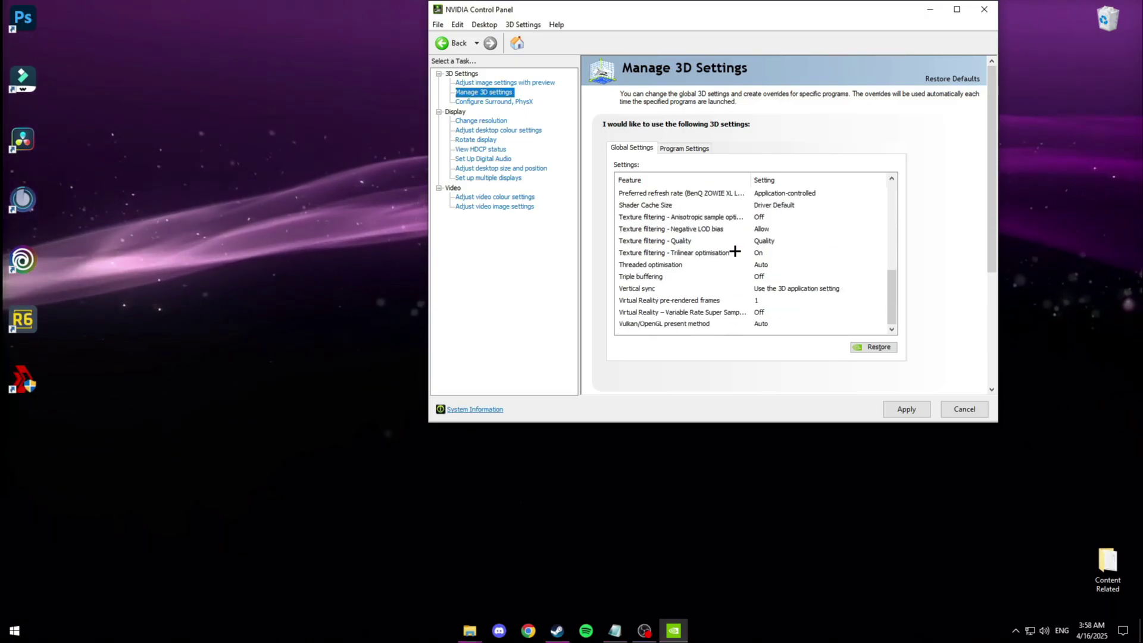
pyautogui.scroll(6, 727, 262)
pyautogui.scroll(1, 717, 277)
pyautogui.scroll(-8, 716, 297)
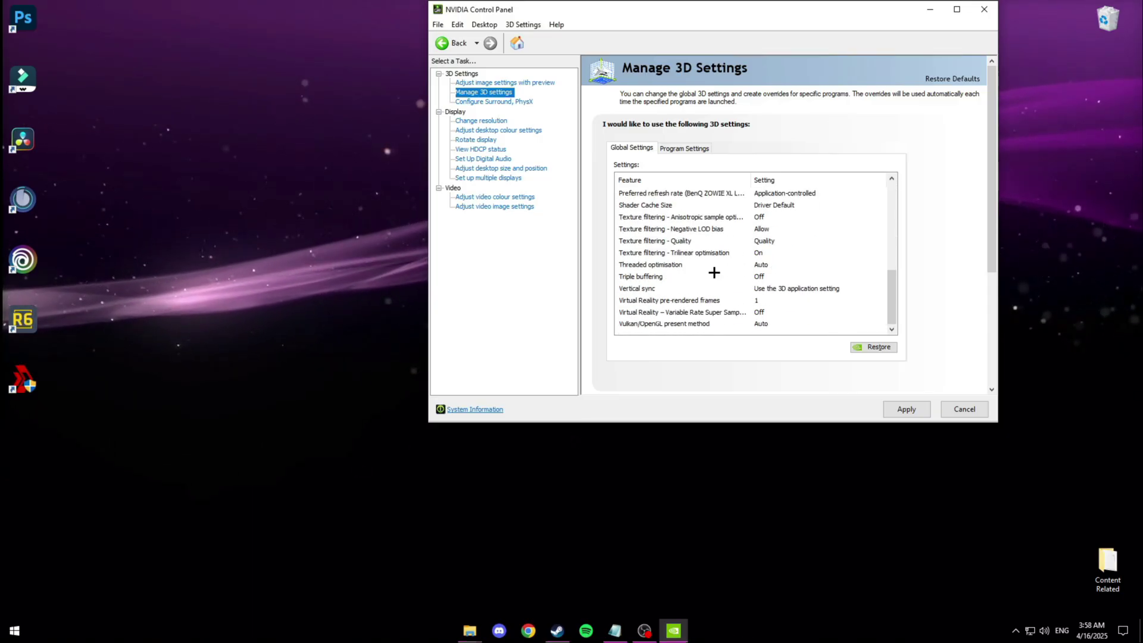
pyautogui.scroll(8, 709, 292)
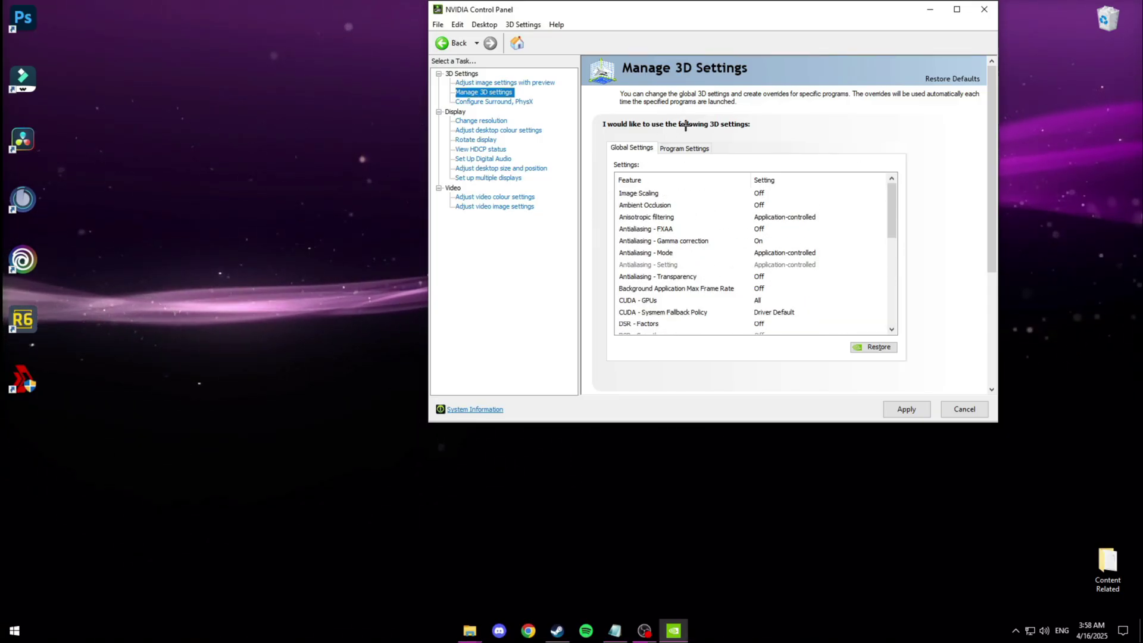
pyautogui.click(485, 131)
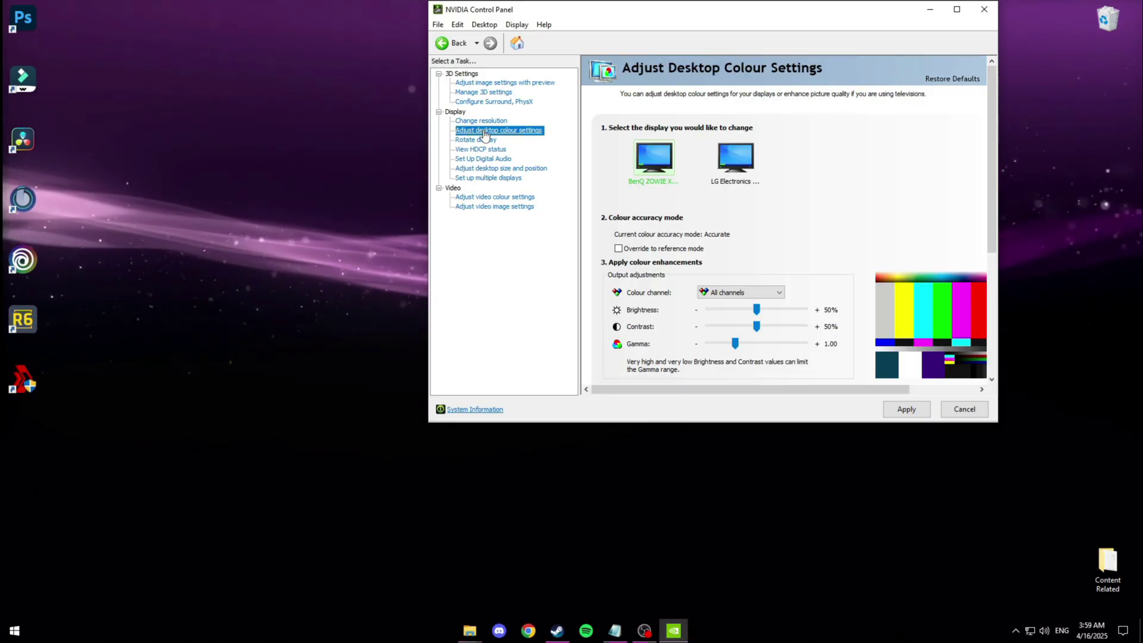
# Compare digital vibrance on the LG monitor (80%) and the BenQ monitor (65%).
pyautogui.scroll(-3, 867, 222)
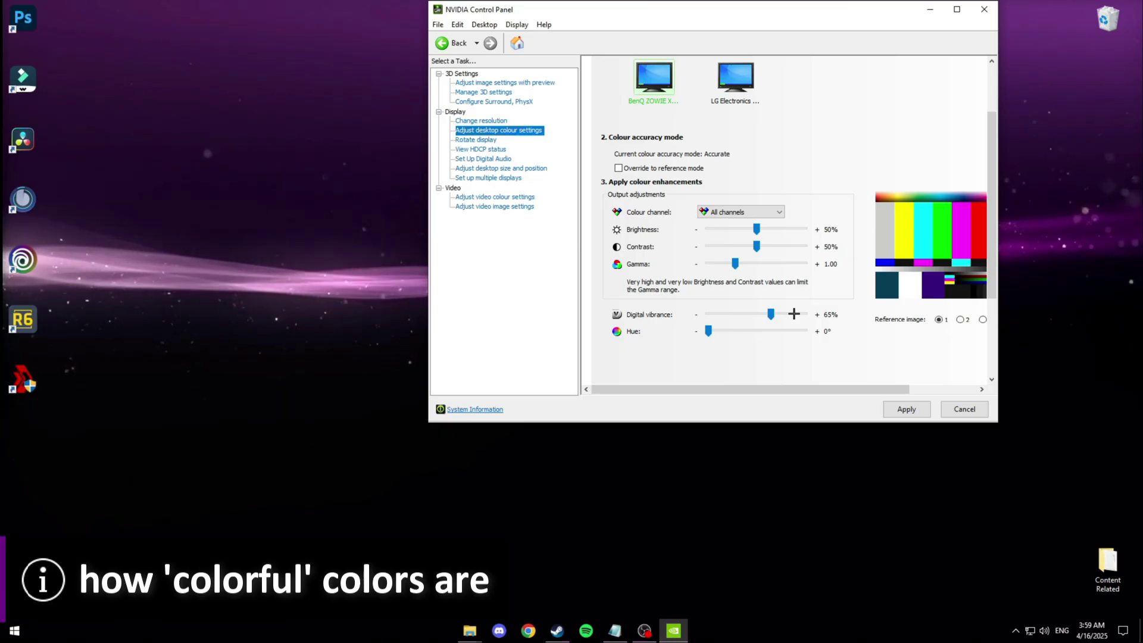
pyautogui.click(736, 77)
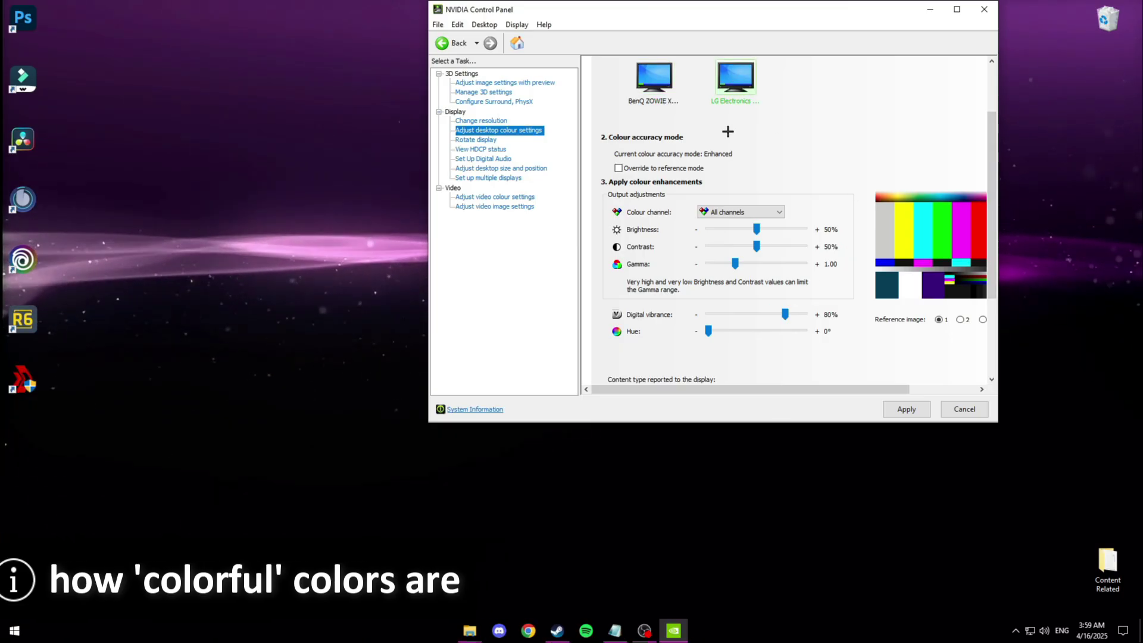
pyautogui.click(660, 80)
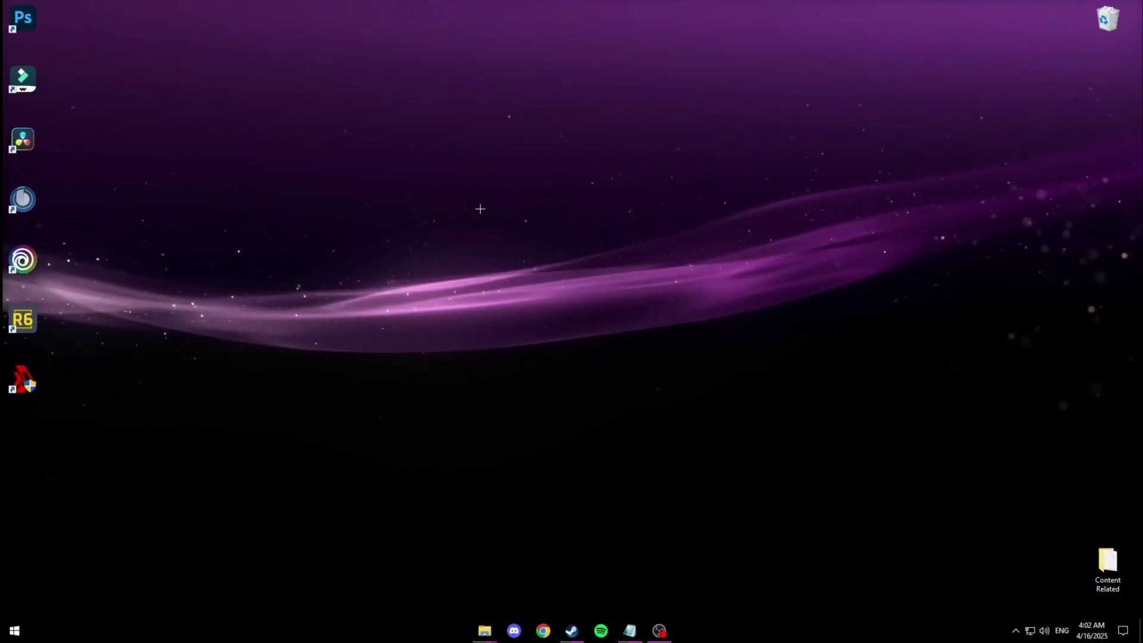
pyautogui.press('super')
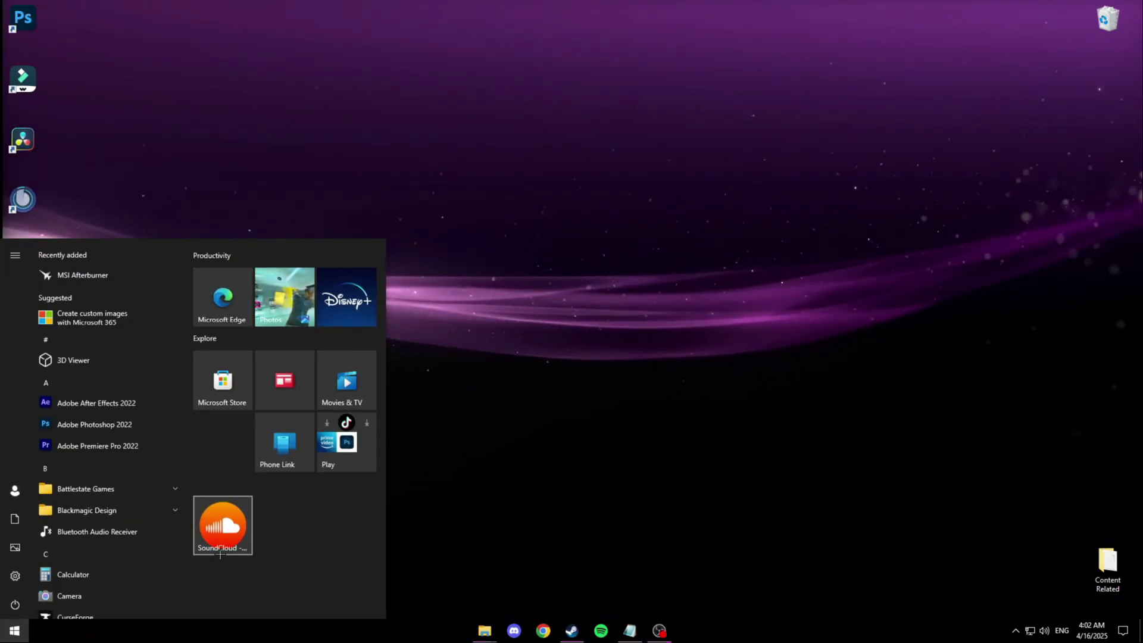
pyautogui.write('mouse se')
pyautogui.press('Return')
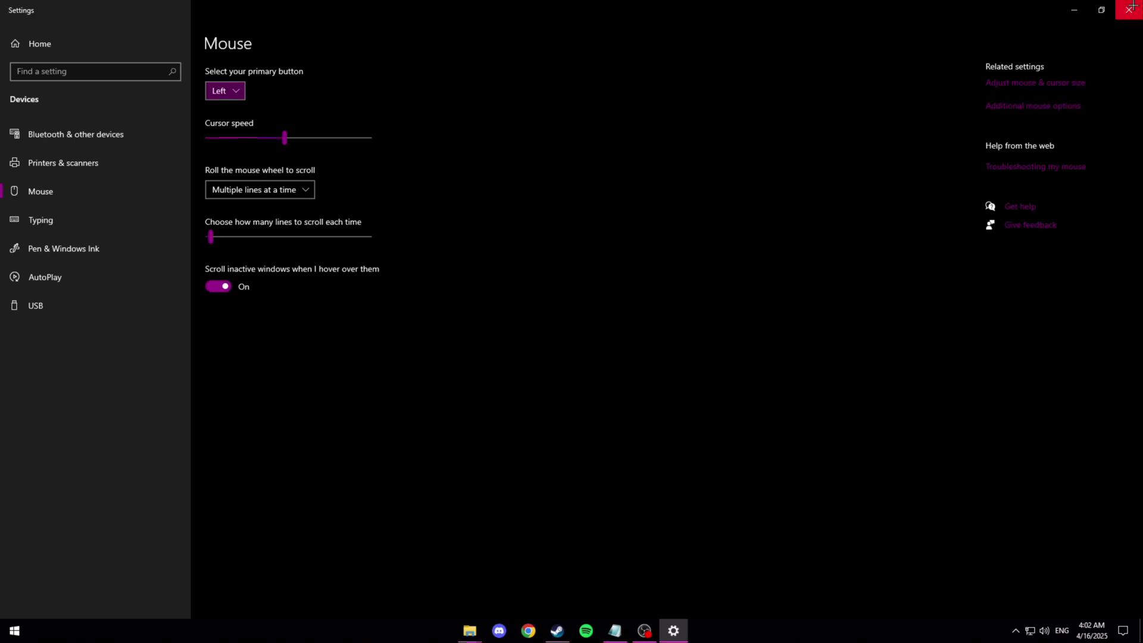
pyautogui.click(1037, 113)
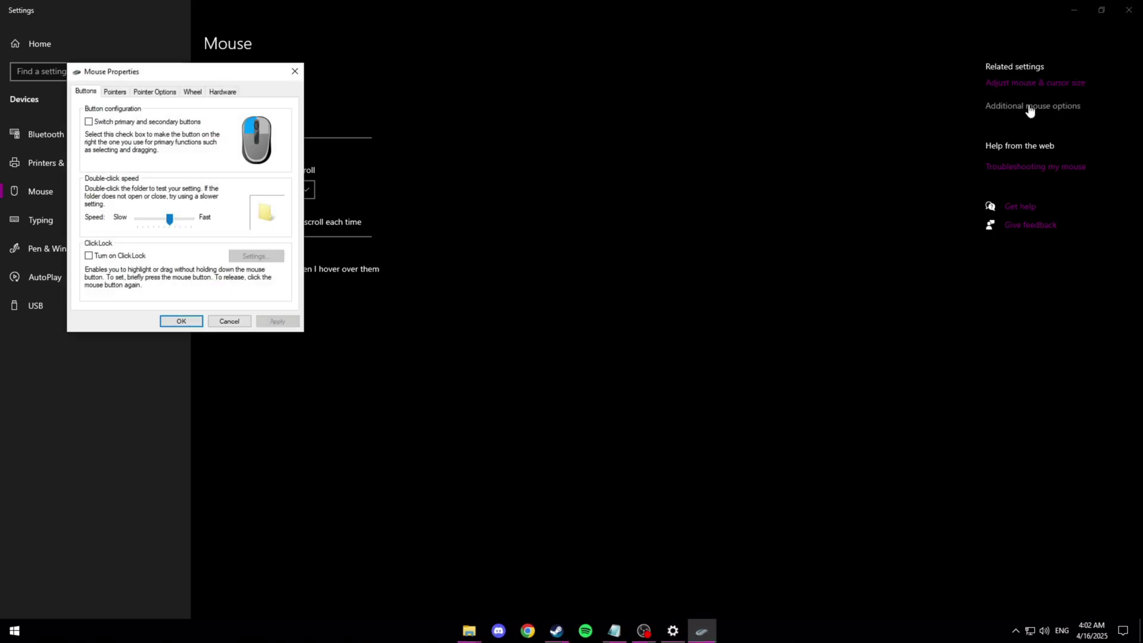
pyautogui.moveTo(165, 74); pyautogui.dragTo(501, 131)
pyautogui.click(452, 149)
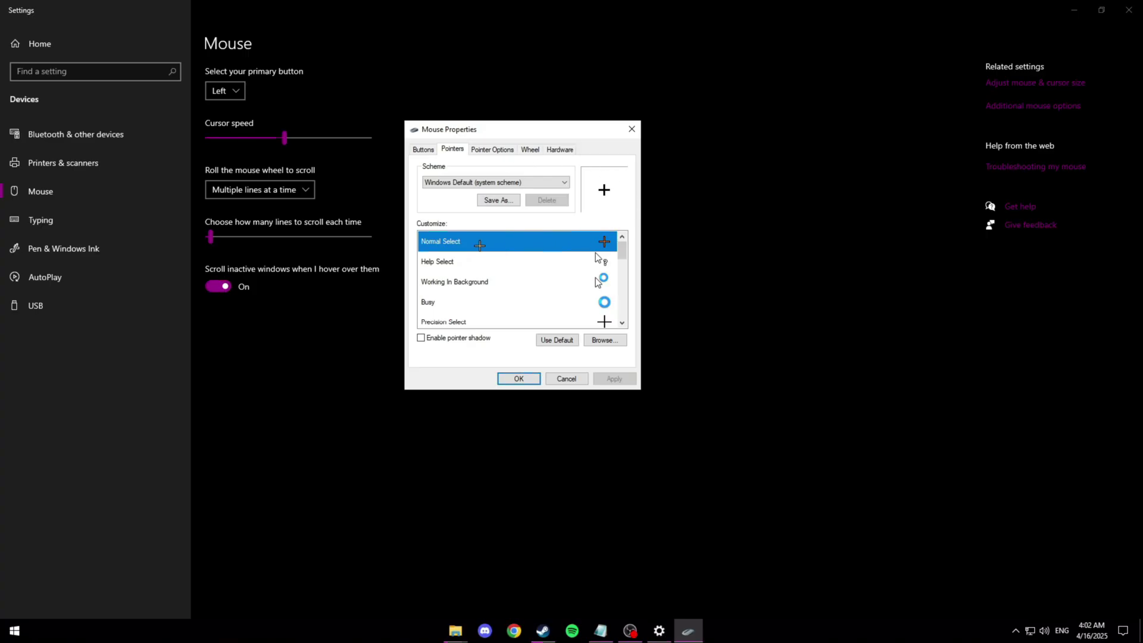
pyautogui.click(603, 340)
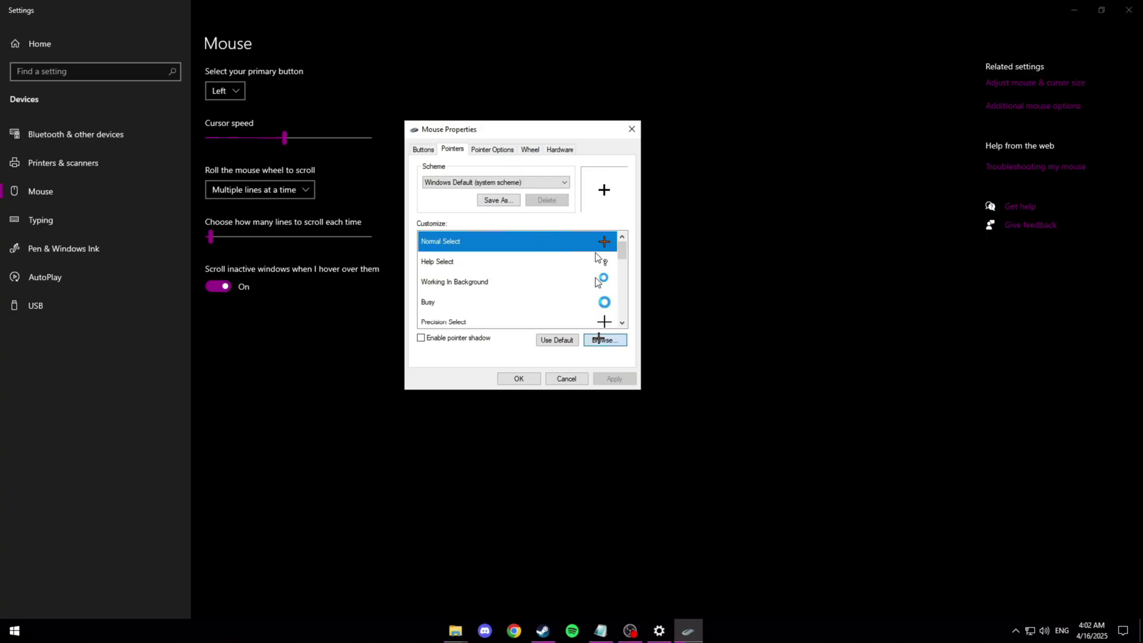
pyautogui.scroll(-5, 600, 286)
pyautogui.scroll(-15, 614, 308)
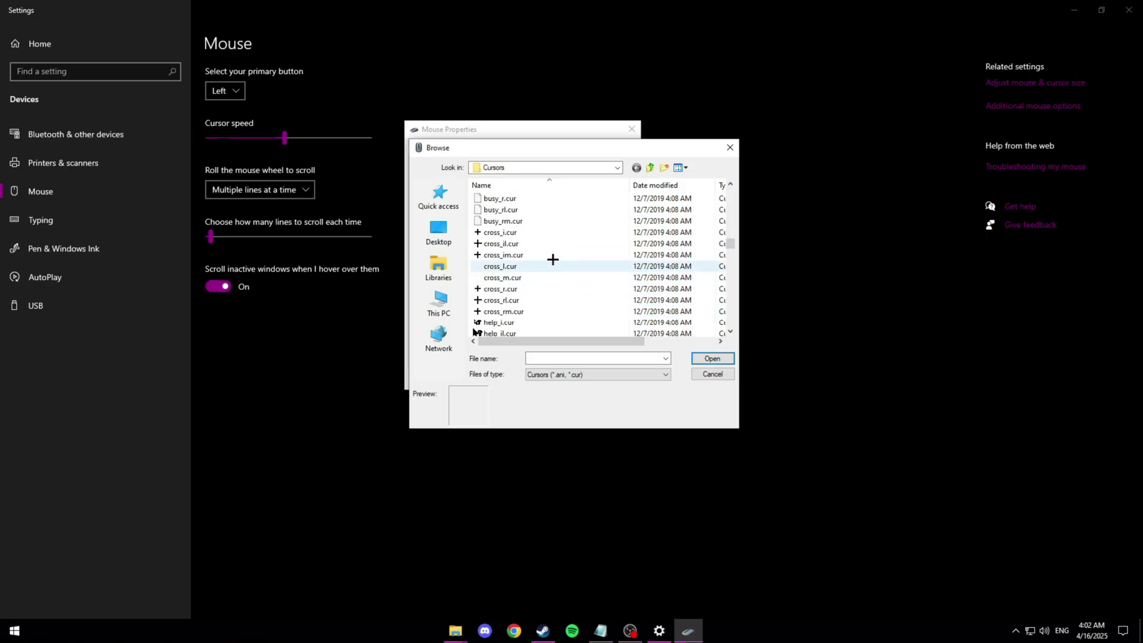
pyautogui.scroll(3, 538, 270)
pyautogui.click(529, 265)
pyautogui.click(523, 274)
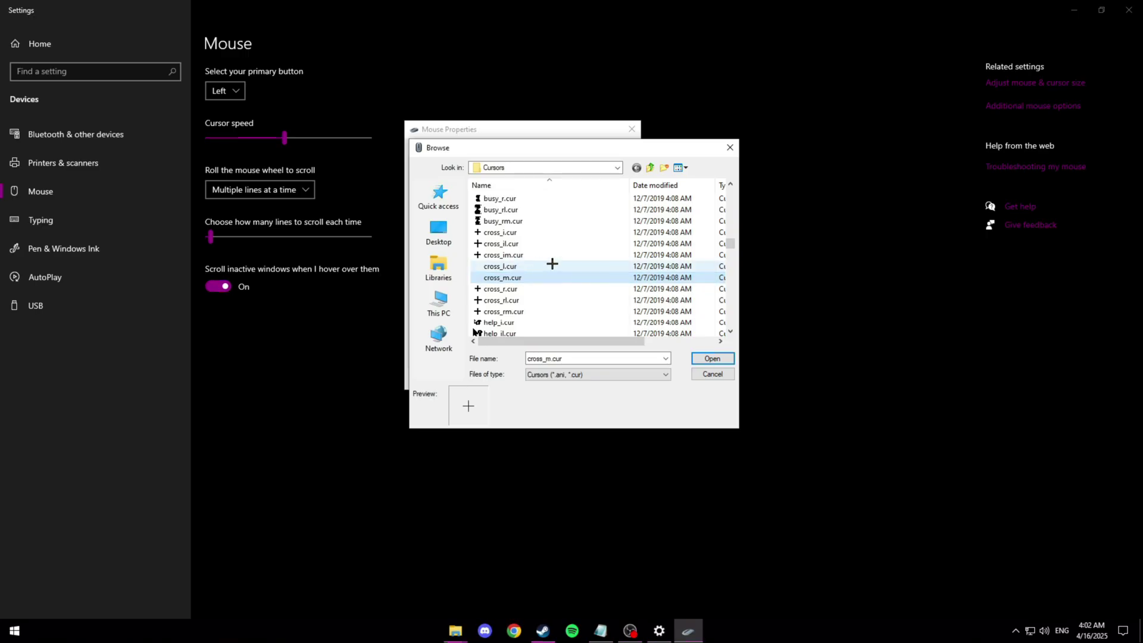
pyautogui.click(504, 266)
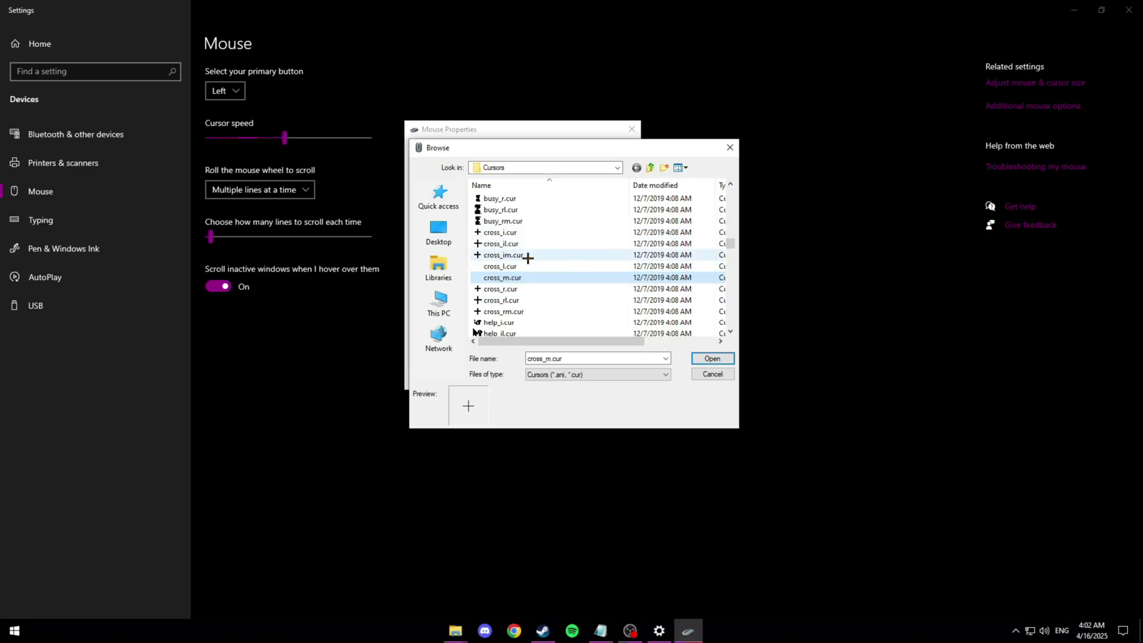
pyautogui.click(730, 148)
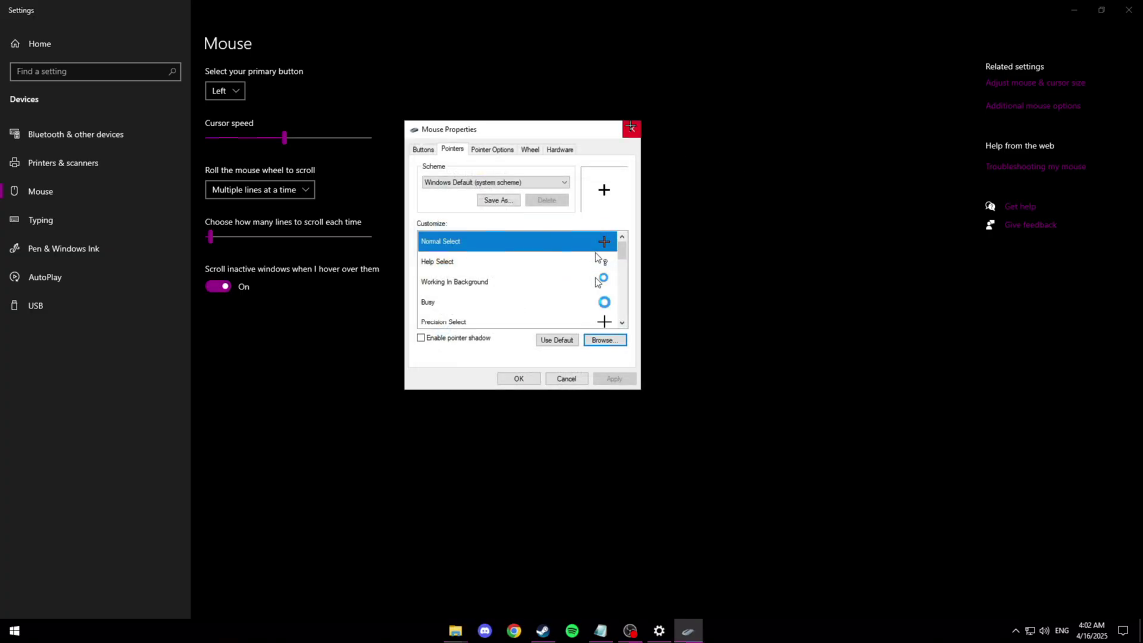
pyautogui.click(631, 127)
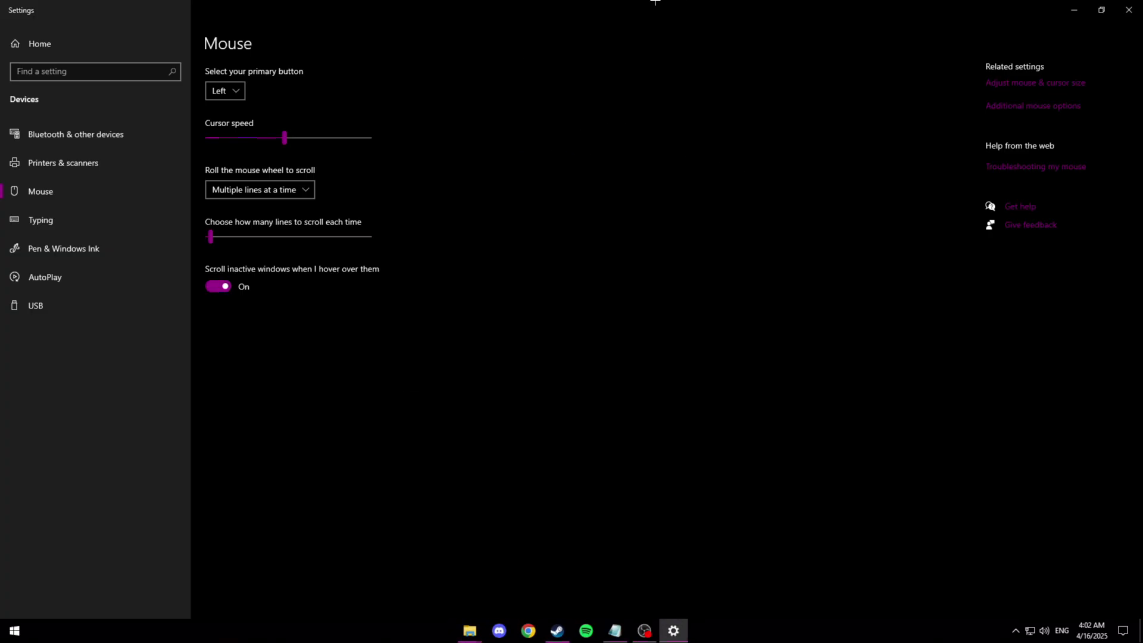
pyautogui.click(1129, 9)
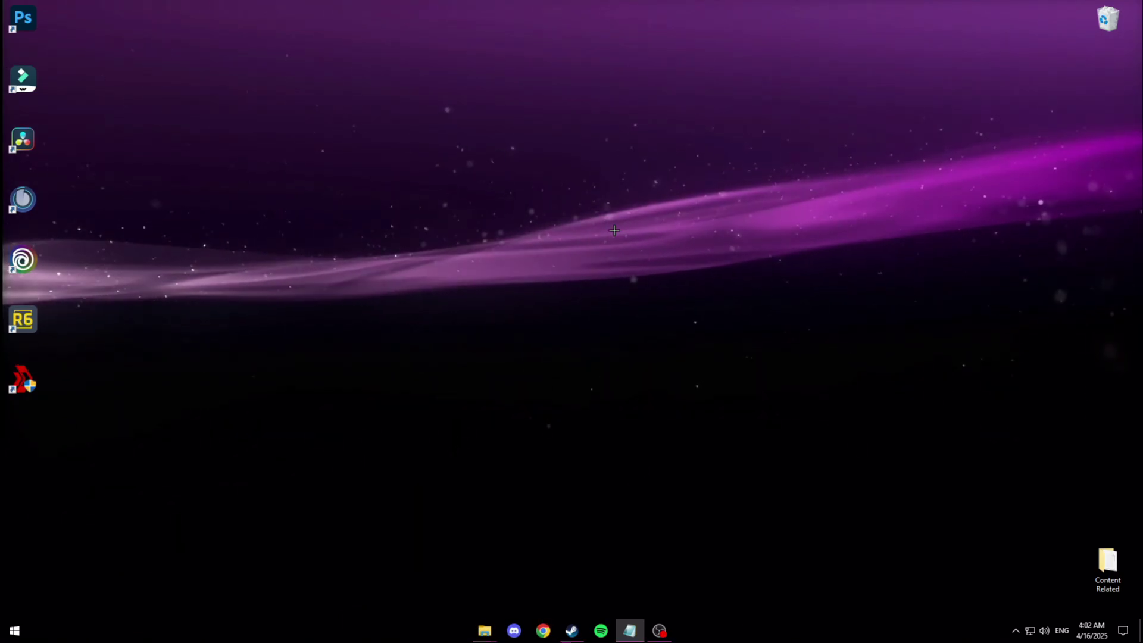
# Bring up Rainbow Six's graphics preference in Graphics settings, showing High performance.
pyautogui.click(1, 638)
pyautogui.write('graphi')
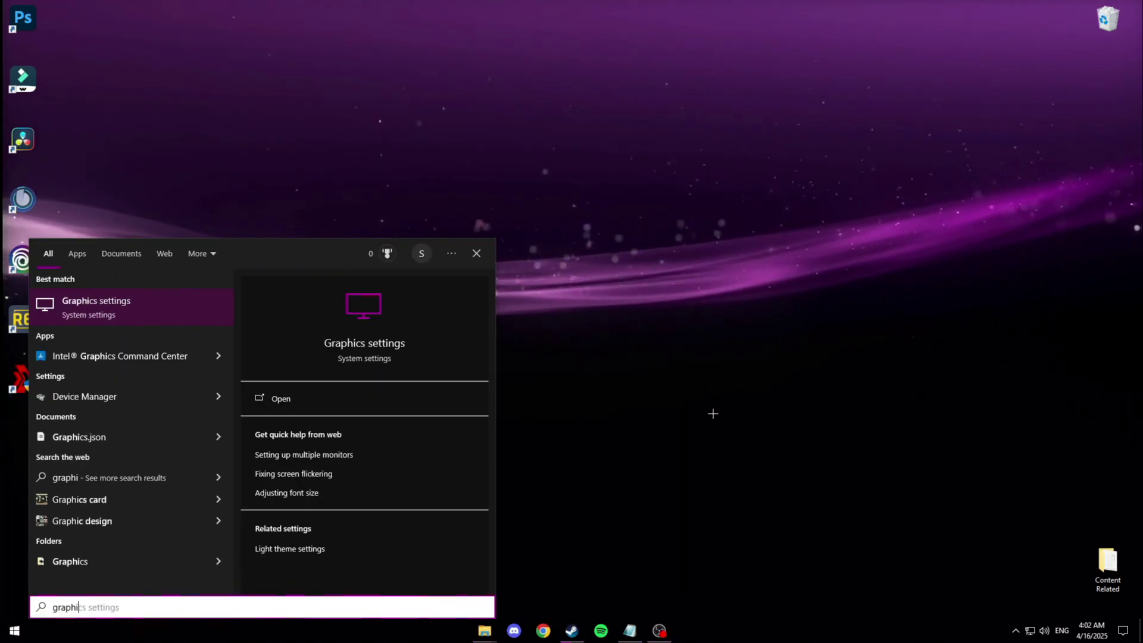
pyautogui.press('Return')
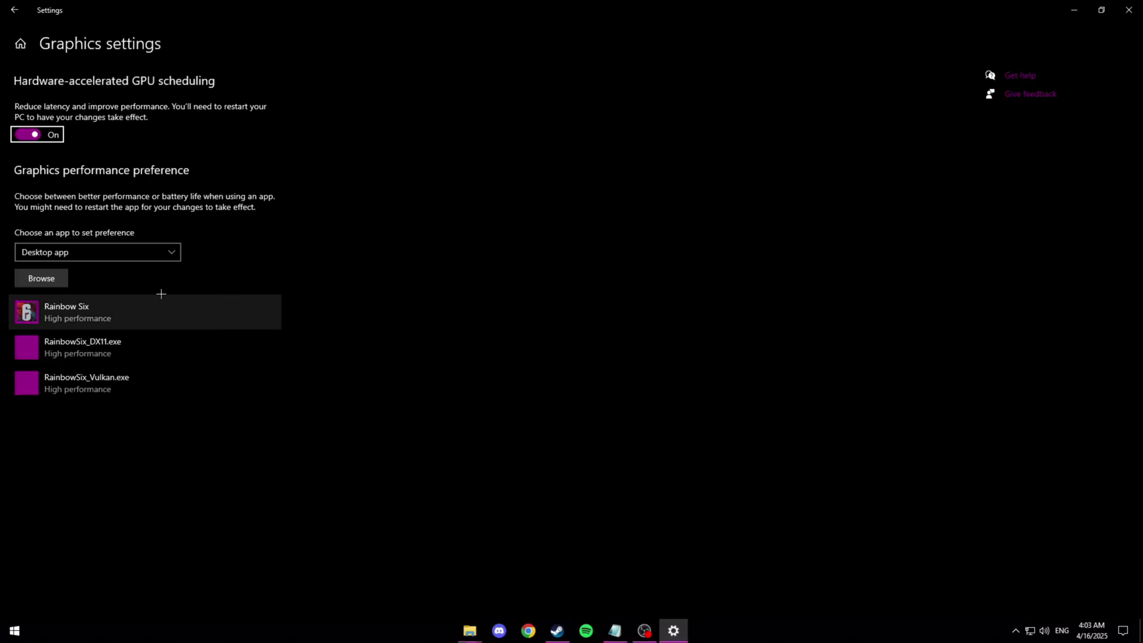
pyautogui.click(253, 304)
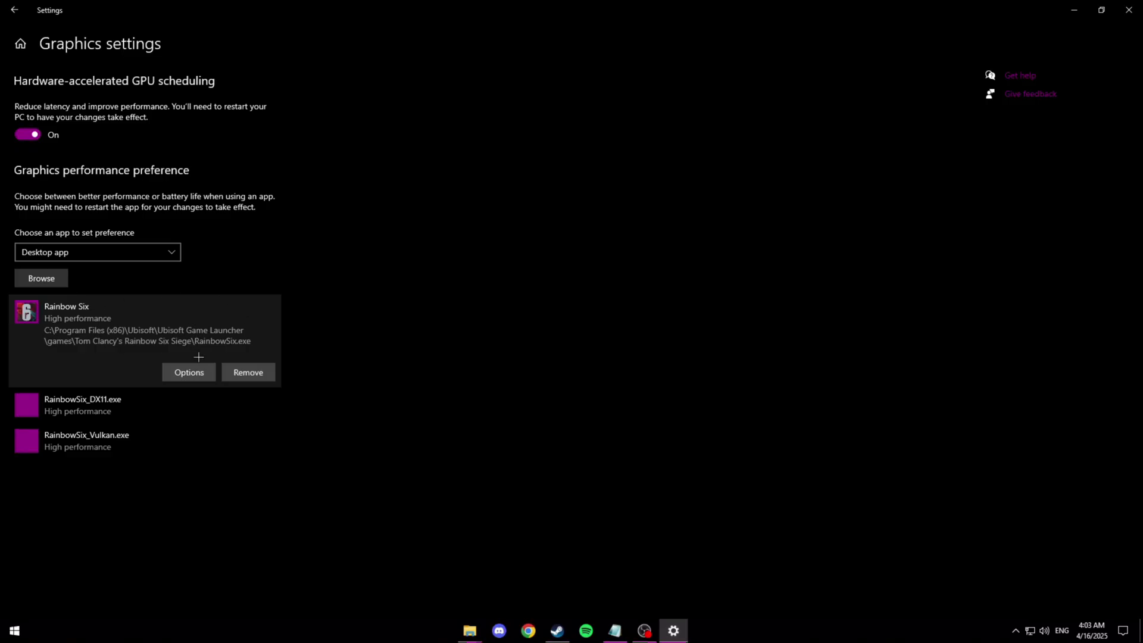
pyautogui.click(165, 372)
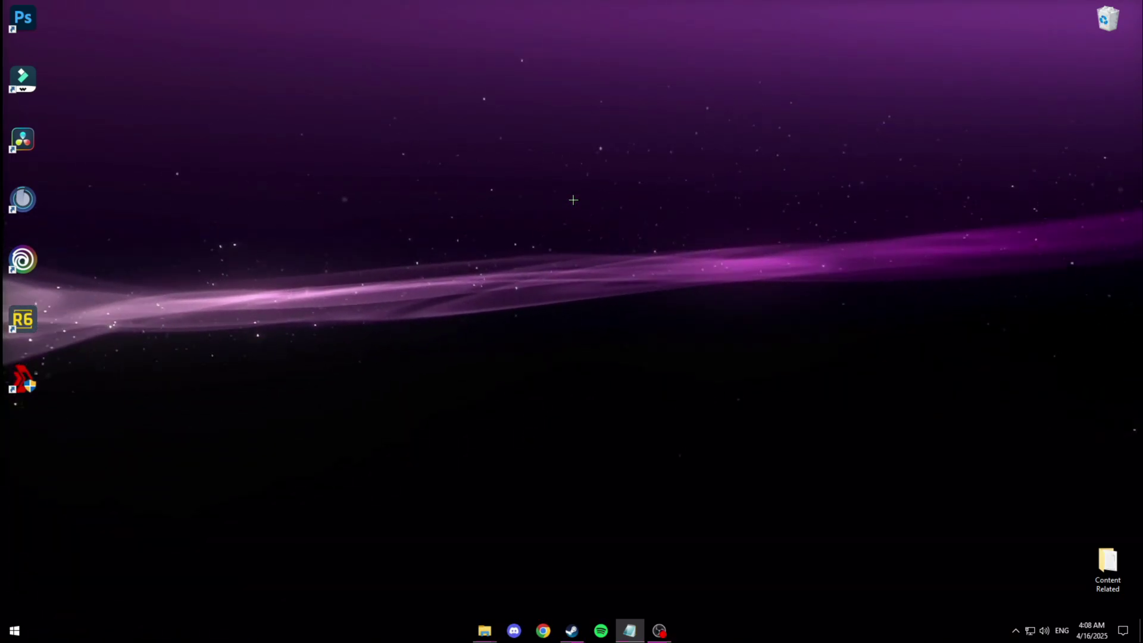
pyautogui.moveTo(123, 26); pyautogui.dragTo(993, 468)
pyautogui.click(1015, 631)
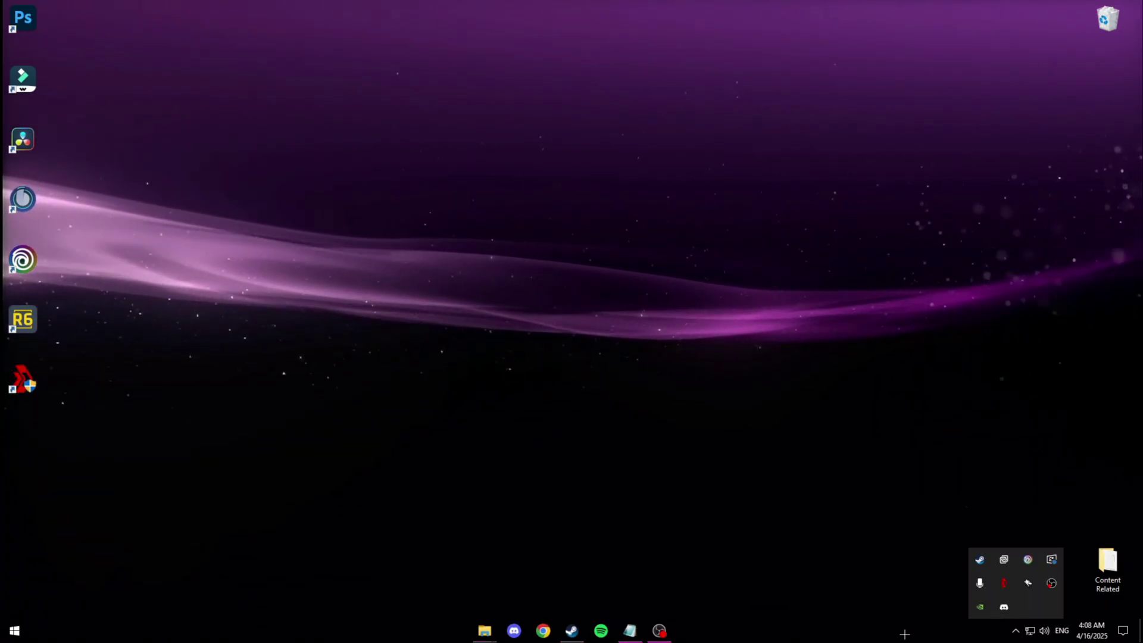
pyautogui.rightClick(1004, 558)
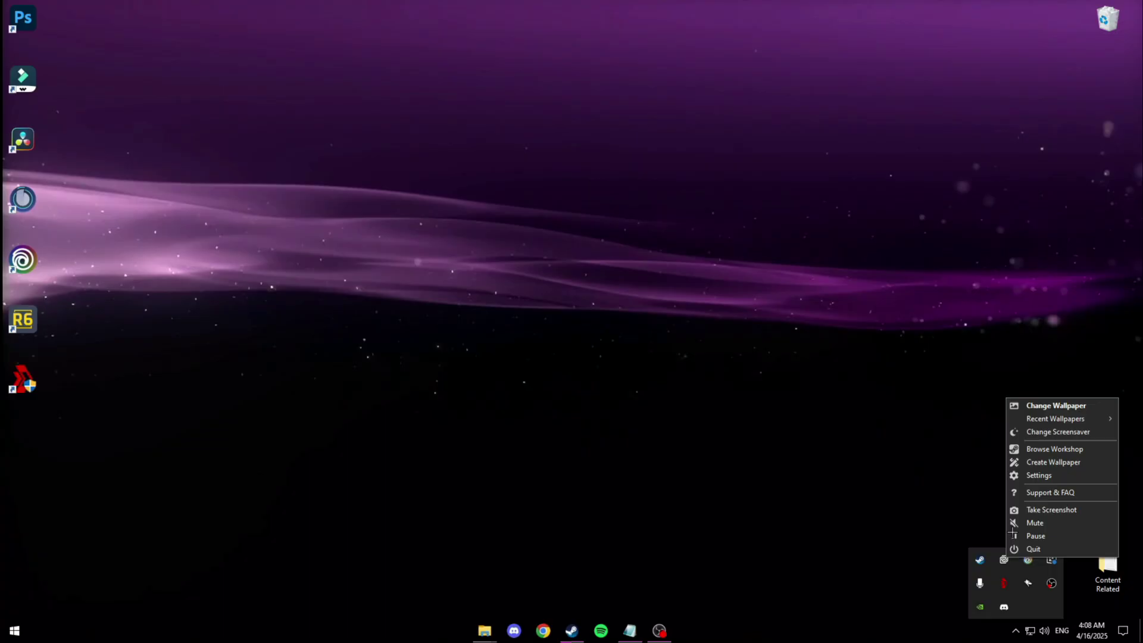
pyautogui.click(1022, 535)
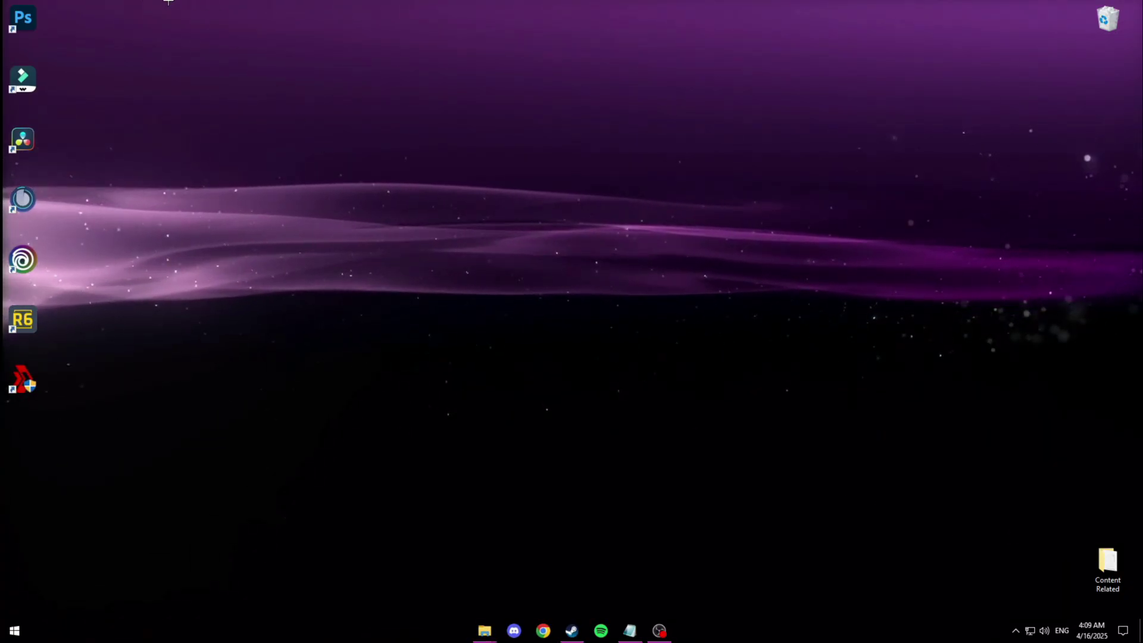
pyautogui.moveTo(144, 1); pyautogui.dragTo(427, 106)
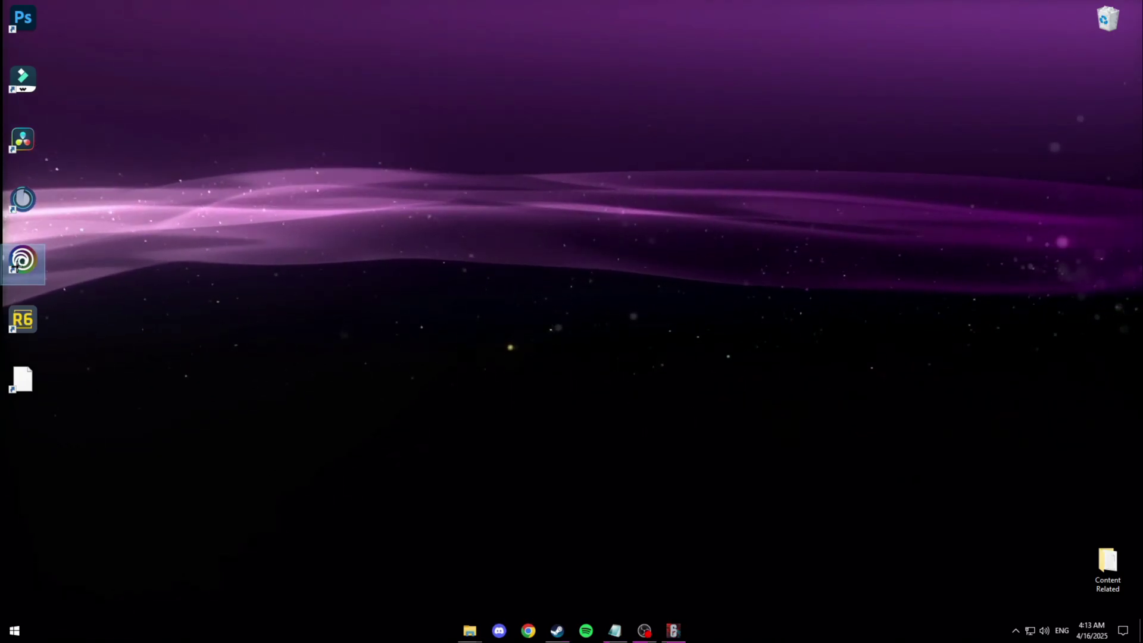
# Open the Ubisoft Connect install folder and go into cache > avatars.
pyautogui.rightClick(22, 265)
pyautogui.click(120, 287)
pyautogui.scroll(4, 390, 333)
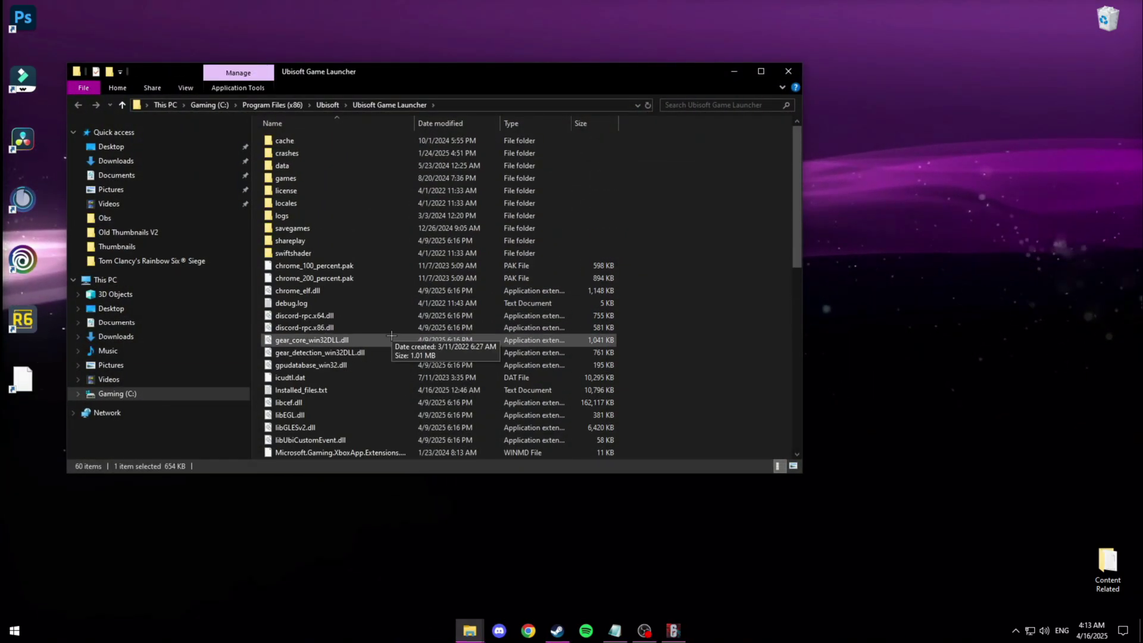
pyautogui.doubleClick(318, 145)
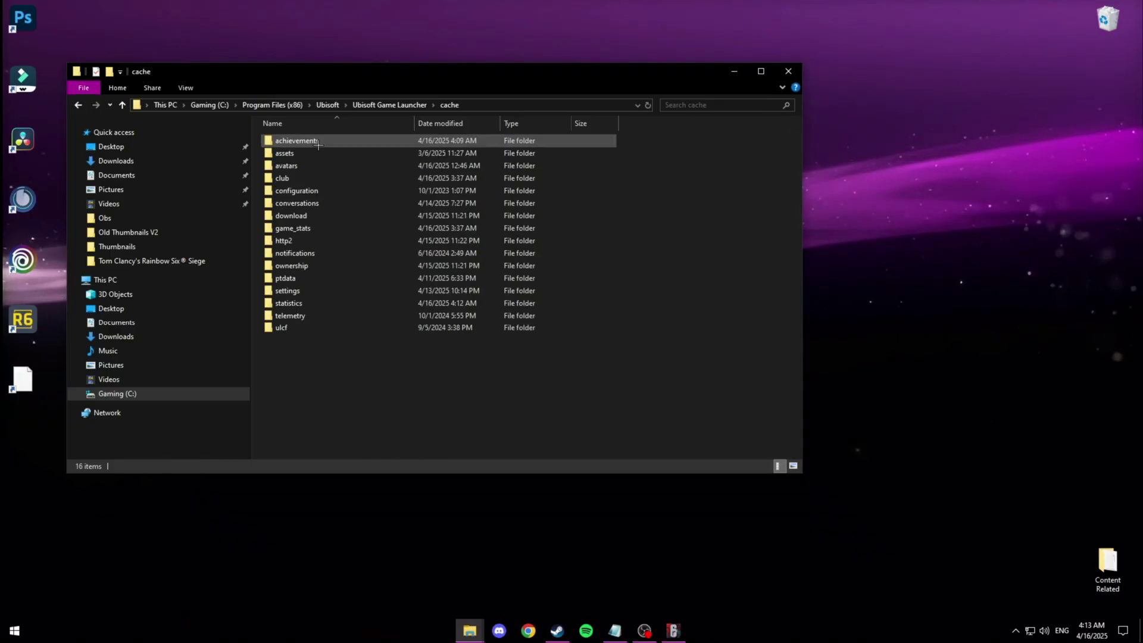
pyautogui.doubleClick(297, 165)
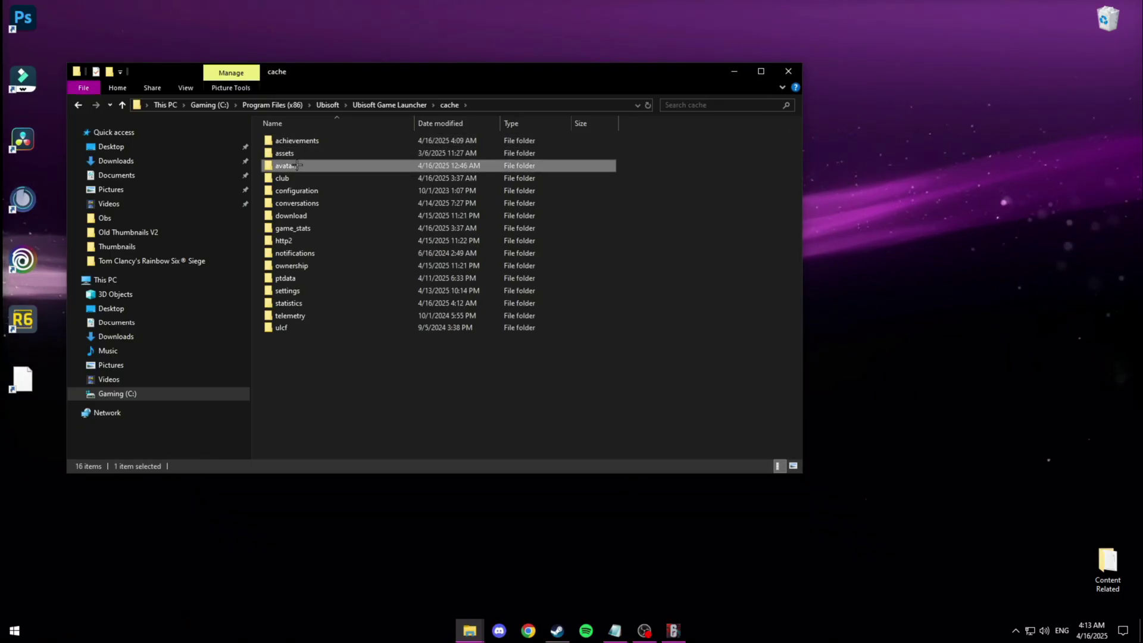
# Delete all 2,502 cached avatar images, then switch back to Rainbow Six Siege.
pyautogui.click(358, 244)
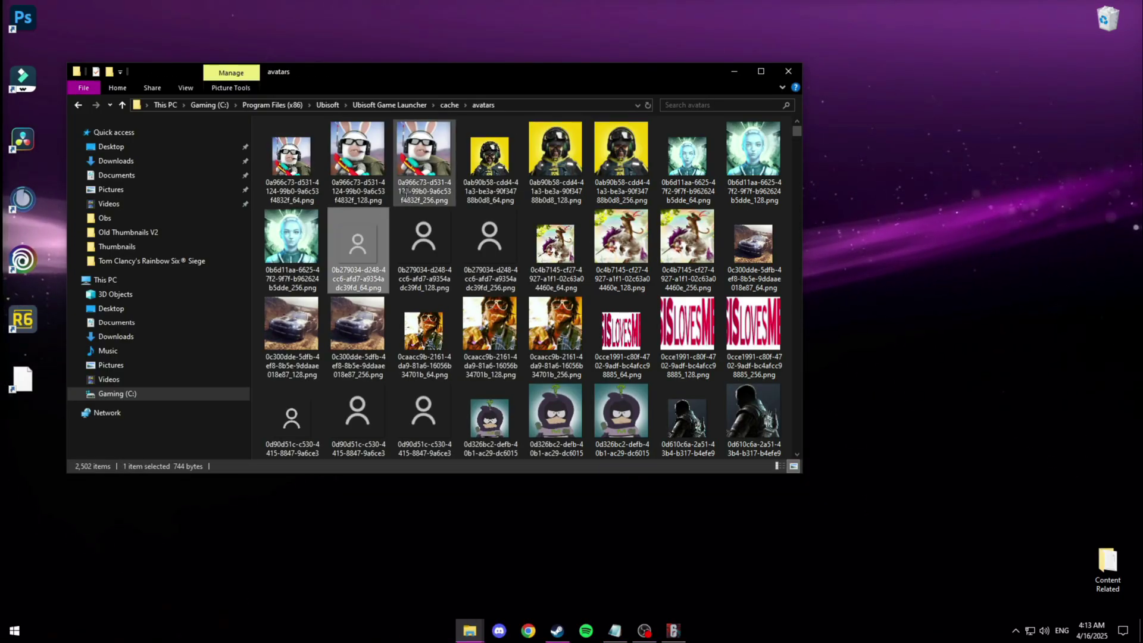
pyautogui.hotkey('ctrl', 'a')
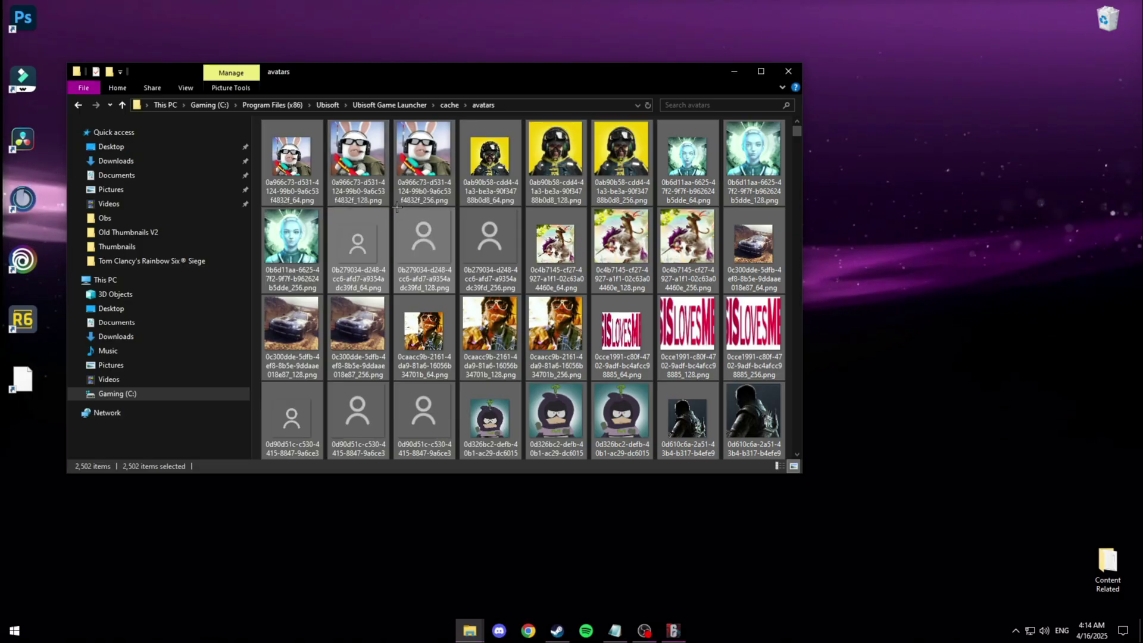
pyautogui.press('Delete')
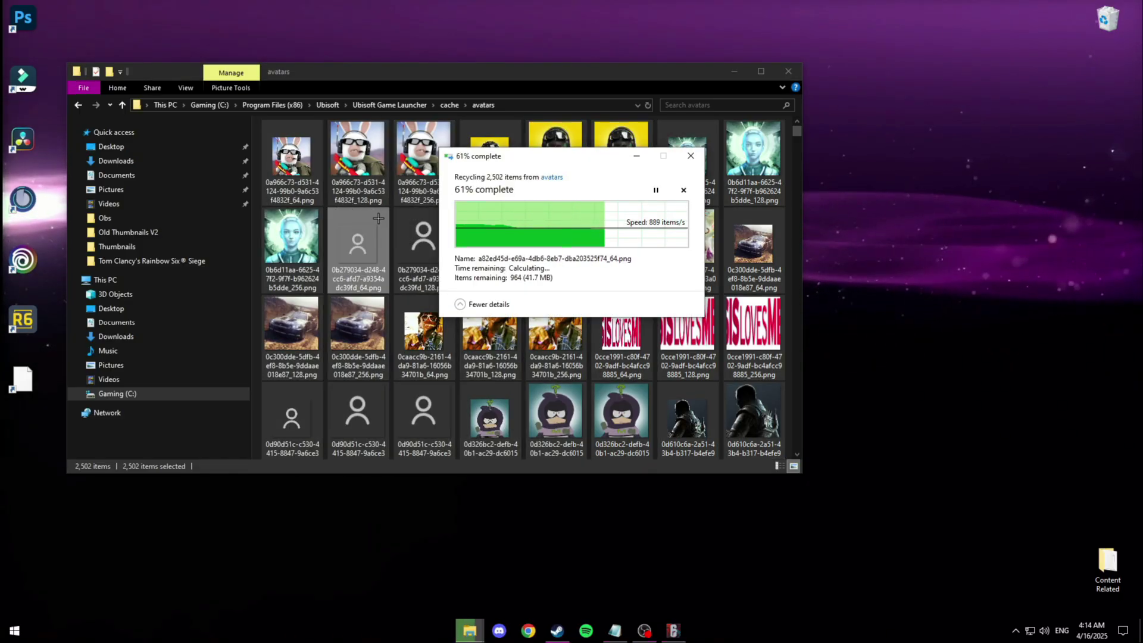
pyautogui.click(450, 105)
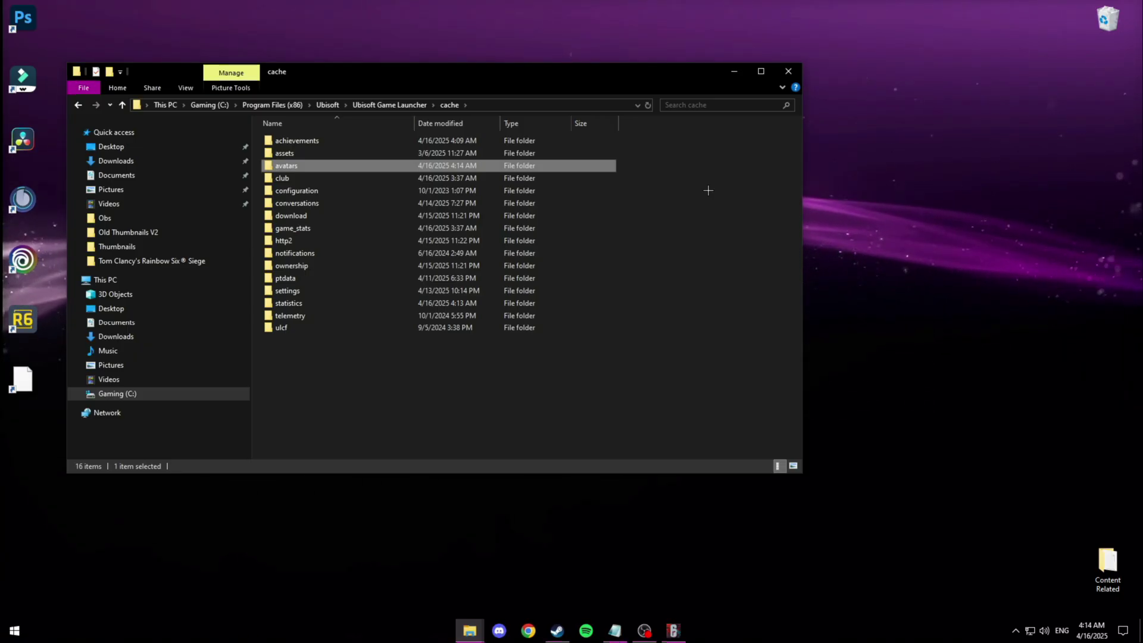
pyautogui.click(673, 630)
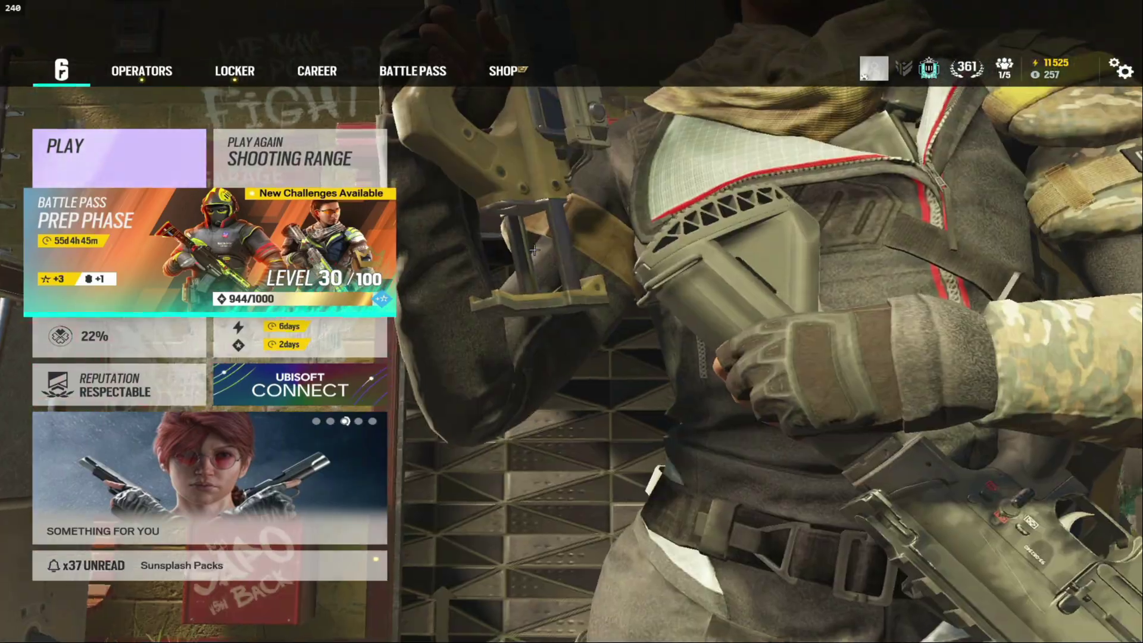
pyautogui.hotkey('shift', 'F2')
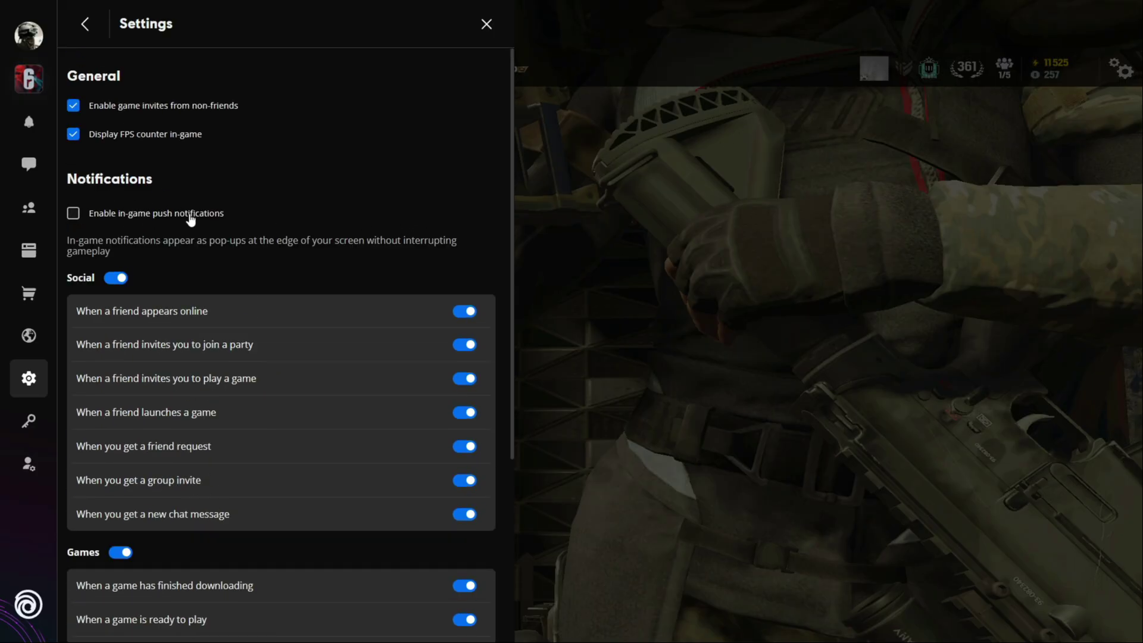
pyautogui.hotkey('shift', 'F2')
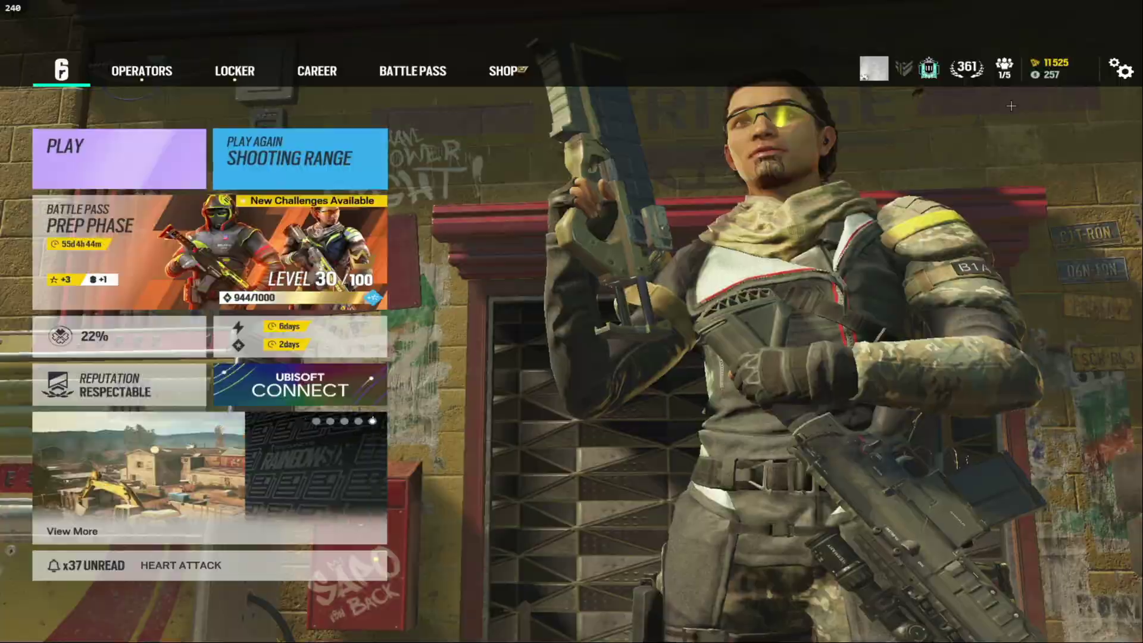
# Restore the game's HUD settings to their defaults and confirm the reset.
pyautogui.click(1119, 68)
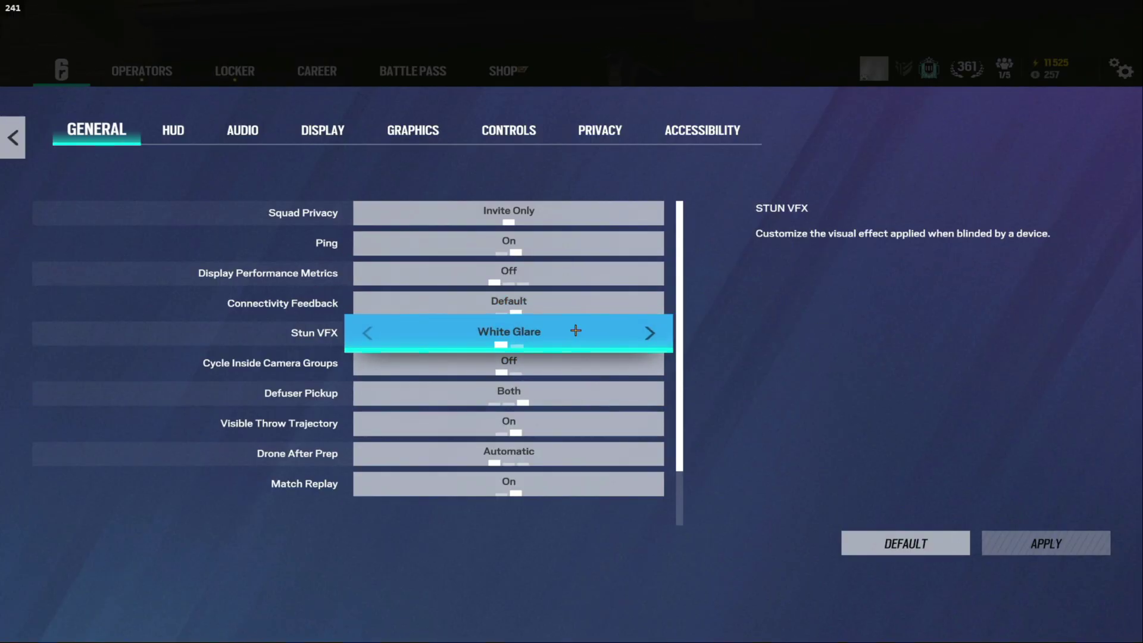
pyautogui.scroll(-1, 605, 378)
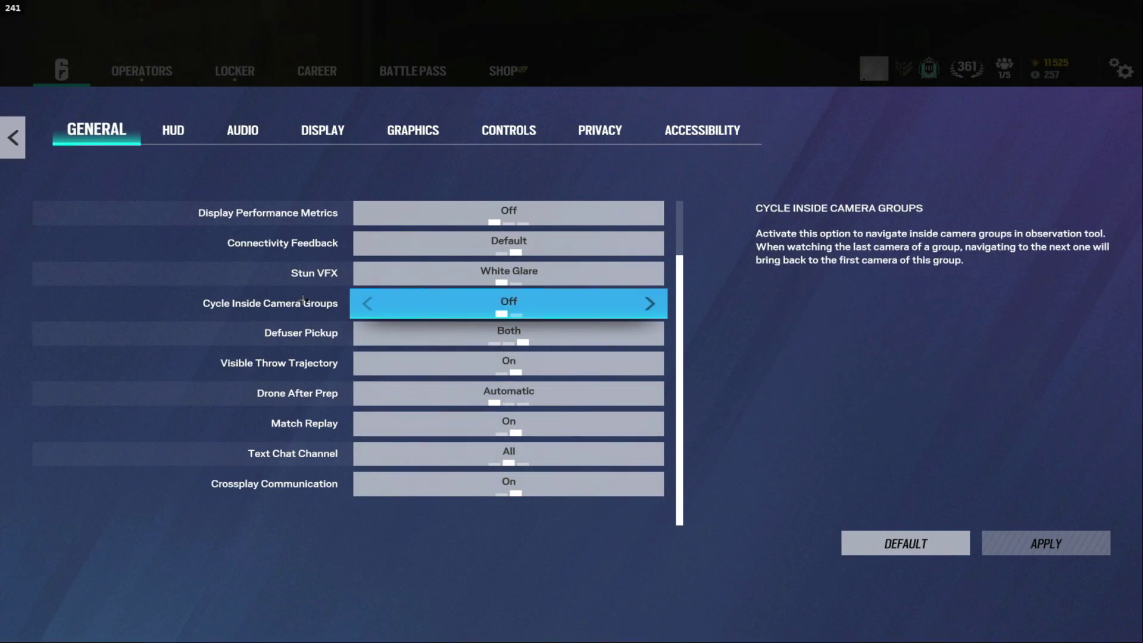
pyautogui.click(189, 133)
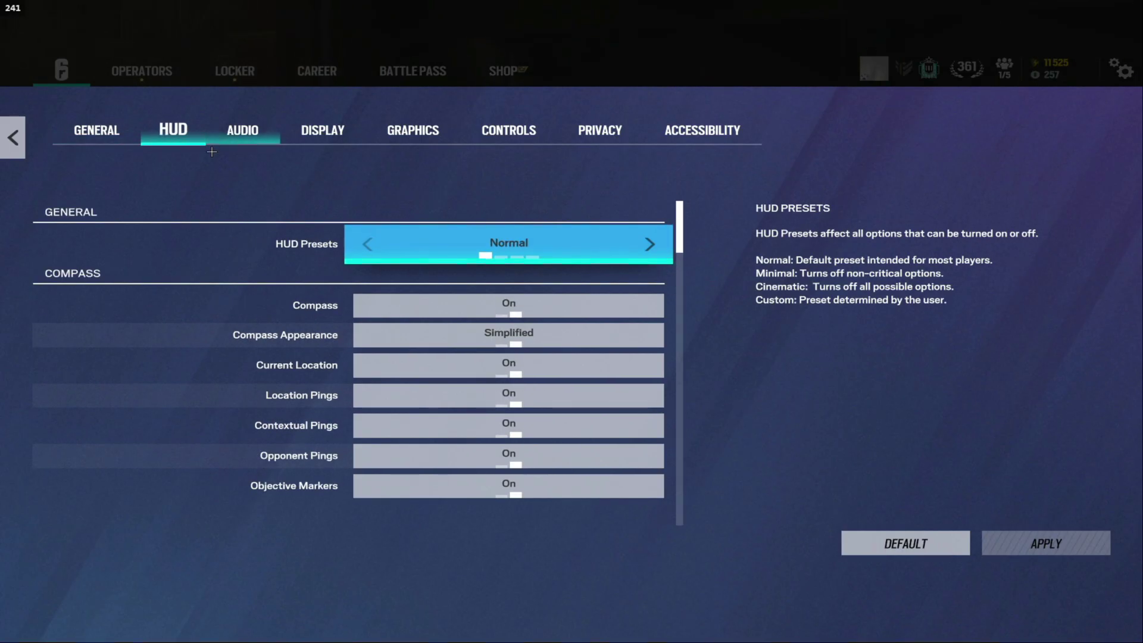
pyautogui.click(901, 543)
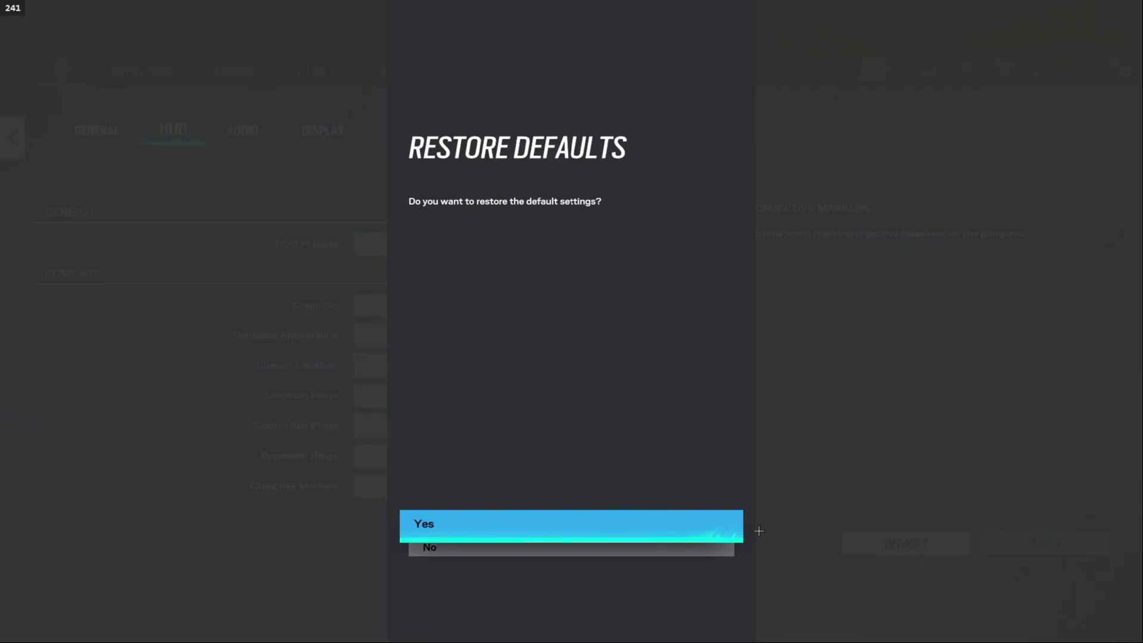
pyautogui.click(613, 522)
pyautogui.scroll(-1, 407, 462)
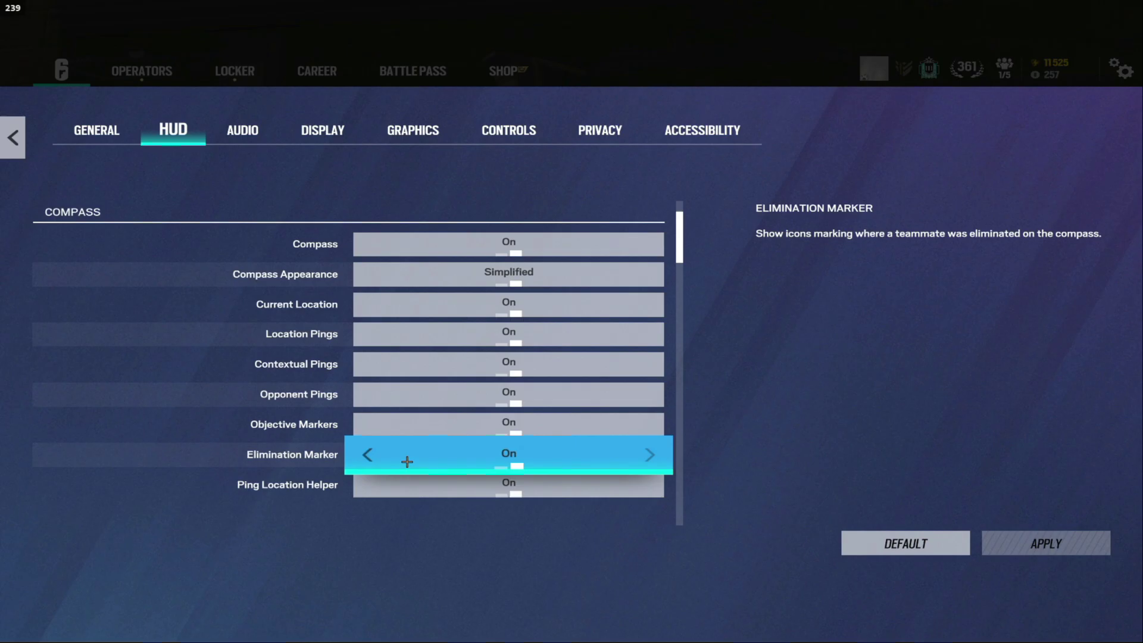
pyautogui.scroll(-1, 467, 372)
# In the Audio settings, lower Voice Chat Volume to 39.
pyautogui.press('e')
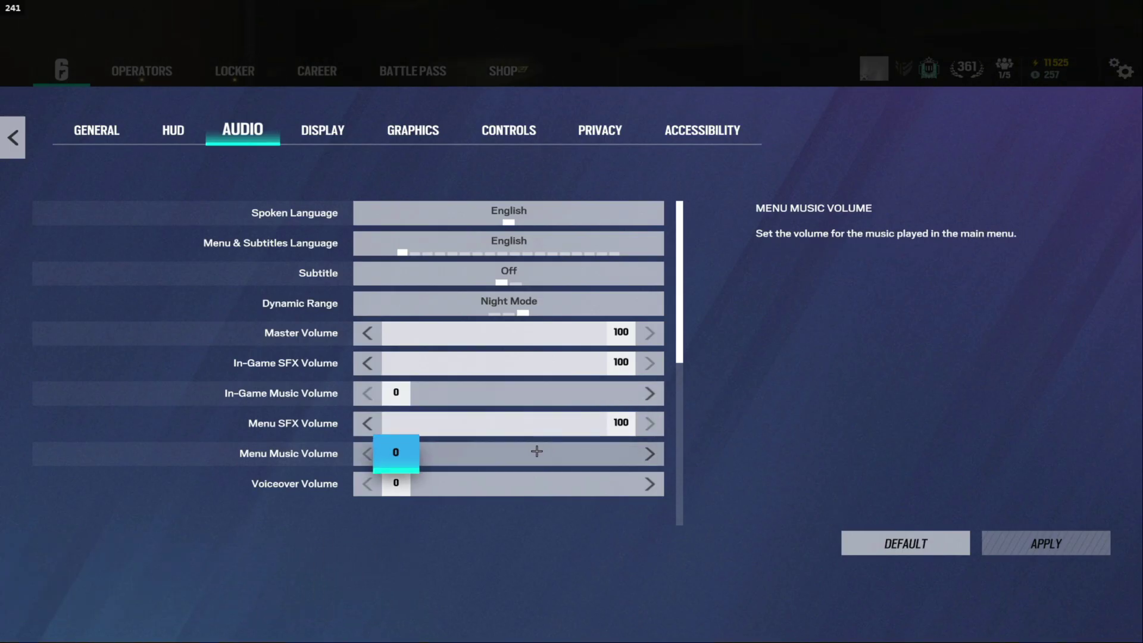
pyautogui.scroll(-3, 543, 500)
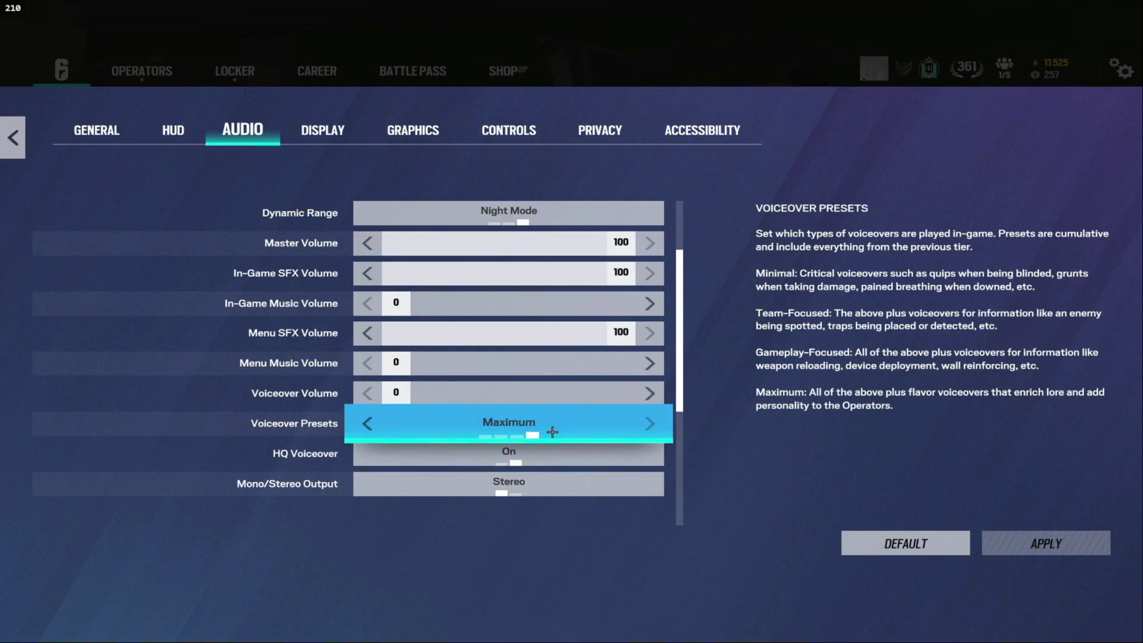
pyautogui.scroll(-2, 545, 453)
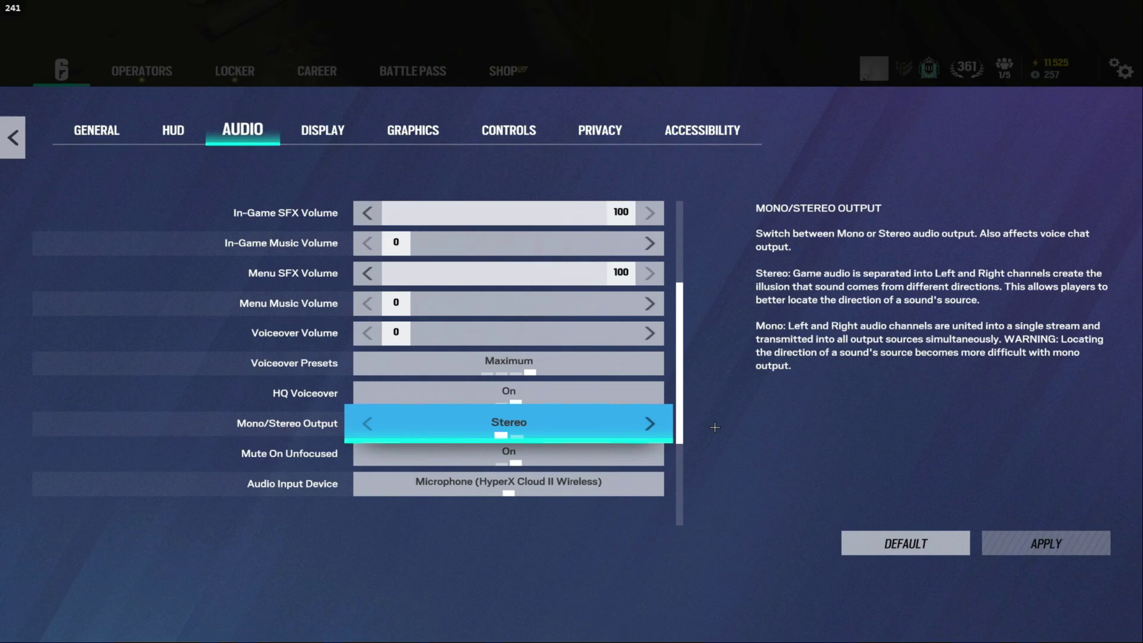
pyautogui.scroll(-1, 574, 456)
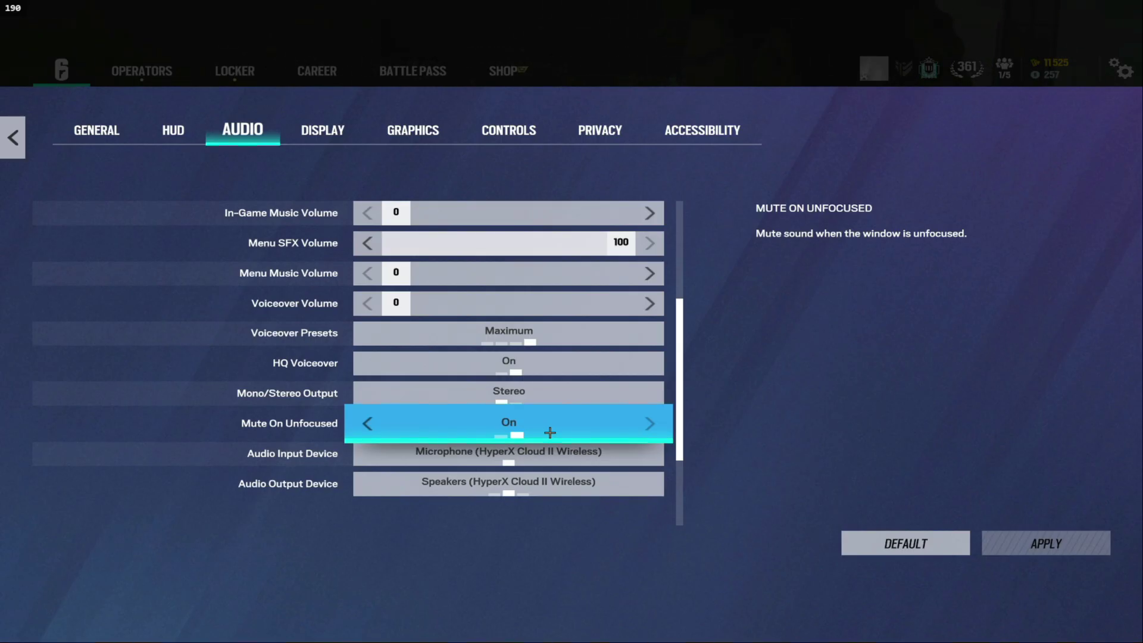
pyautogui.scroll(-2, 550, 432)
pyautogui.moveTo(551, 451); pyautogui.dragTo(488, 463)
pyautogui.scroll(-1, 488, 463)
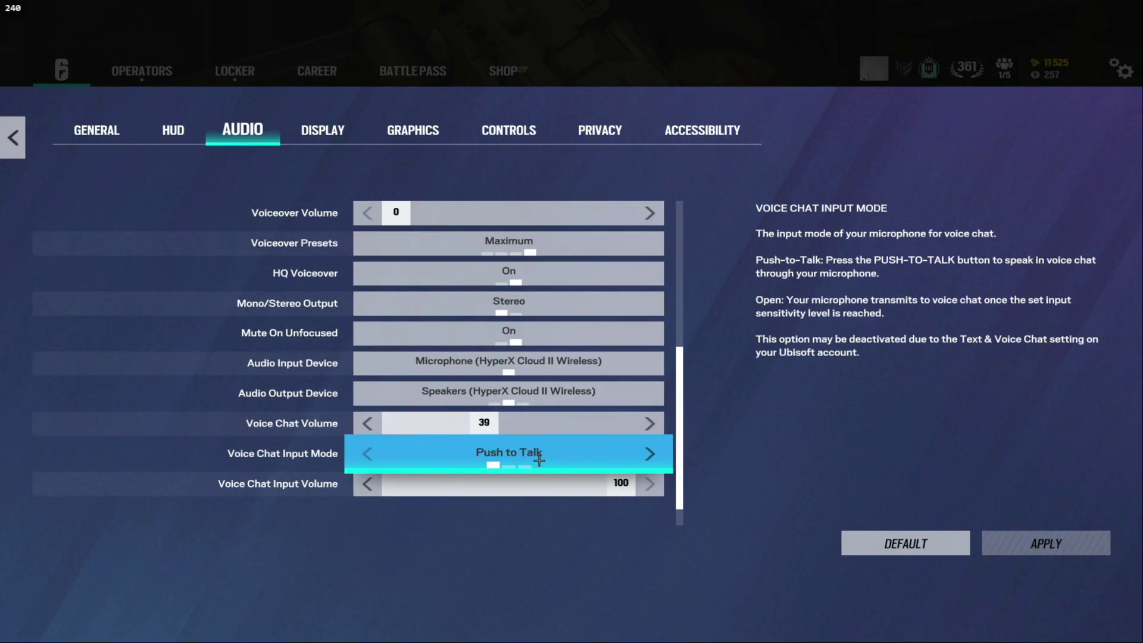
pyautogui.scroll(-1, 539, 456)
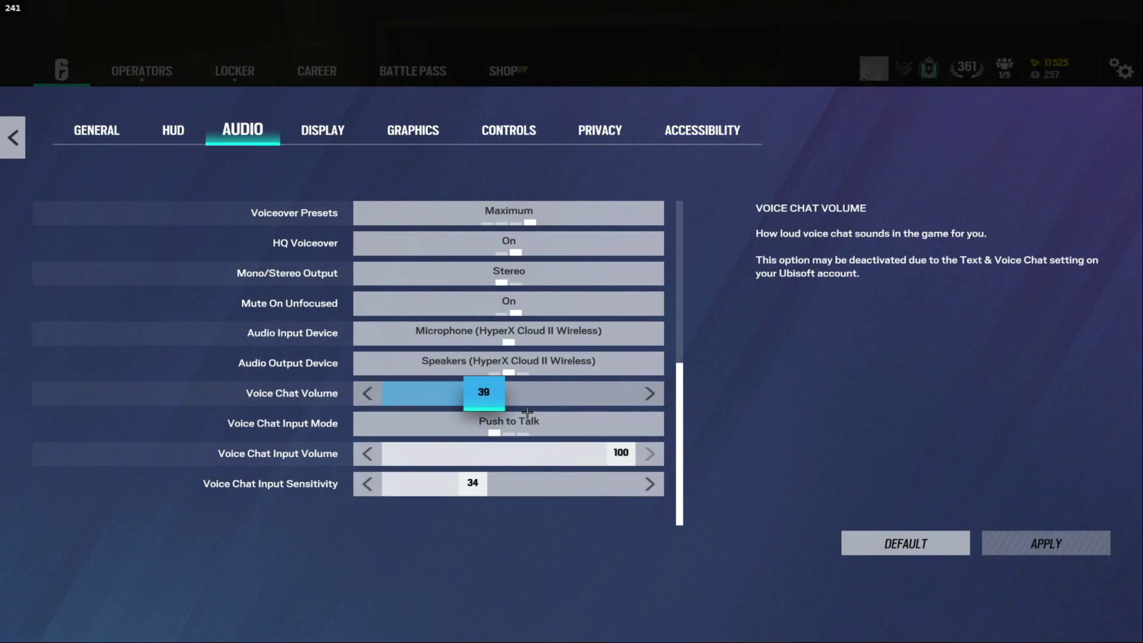
# Shrink the HUD display area from 100 to 89 in the Display settings.
pyautogui.click(352, 135)
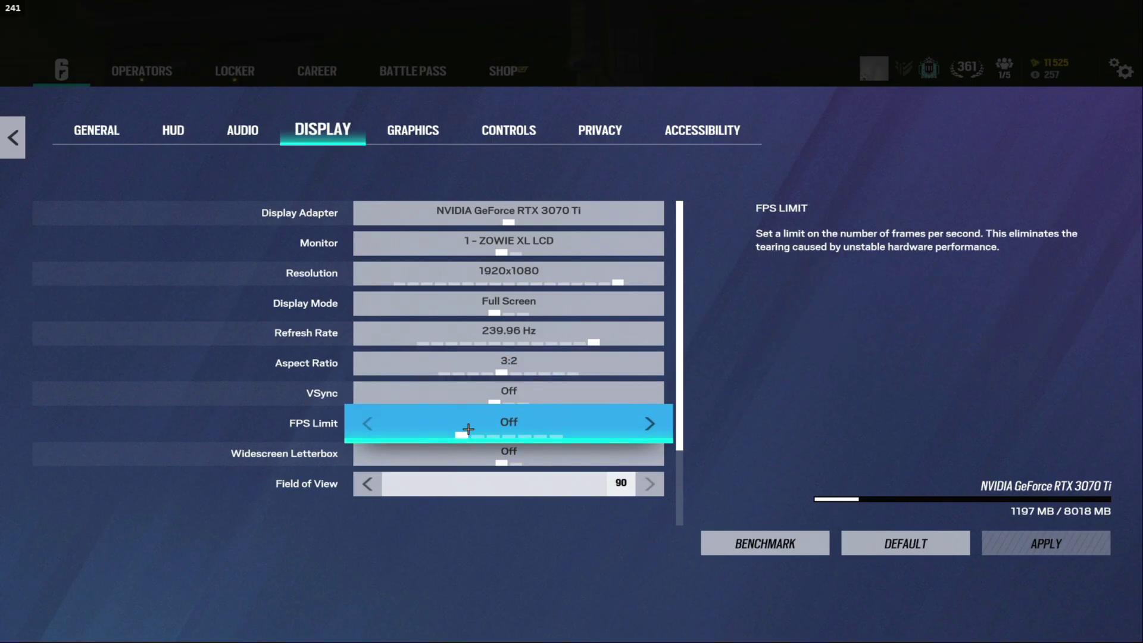
pyautogui.scroll(-1, 542, 447)
pyautogui.scroll(-1, 543, 445)
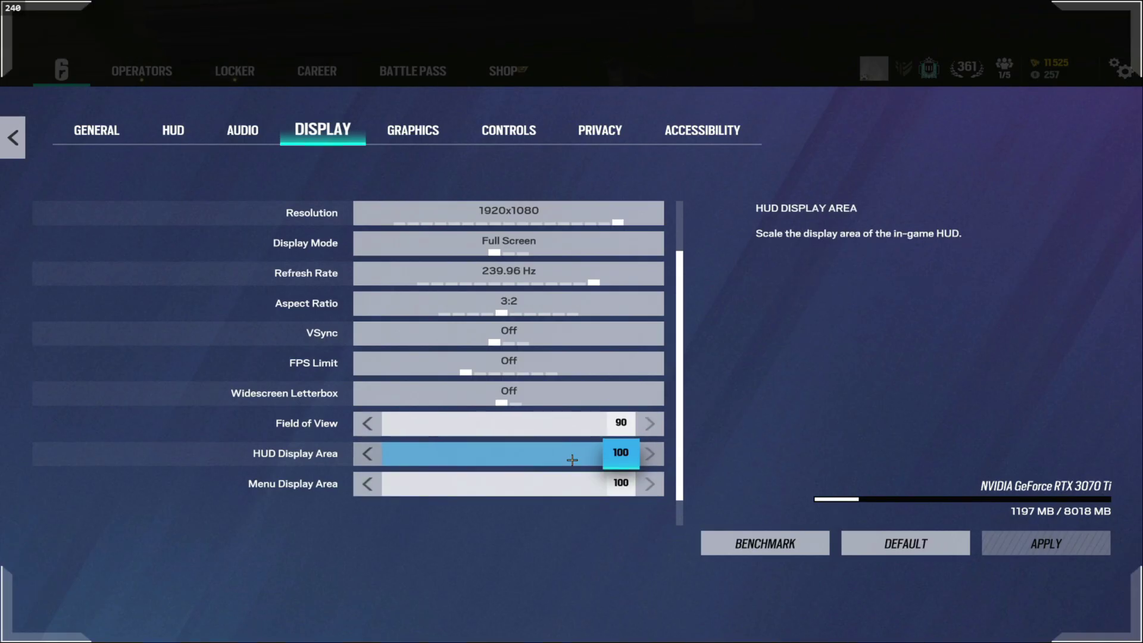
pyautogui.moveTo(586, 460)
pyautogui.mouseDown()
pyautogui.moveTo(452, 469)
pyautogui.moveTo(678, 439)
pyautogui.mouseUp()
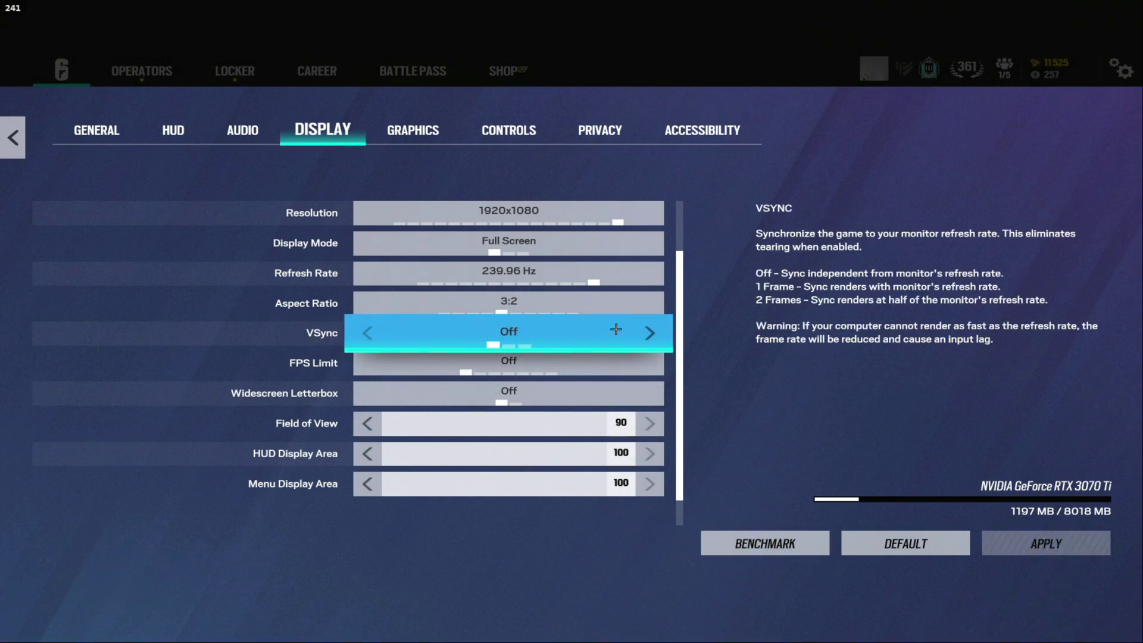
# Toggle the aspect ratio and leave it at 3:2, then return to Graphics.
pyautogui.click(413, 130)
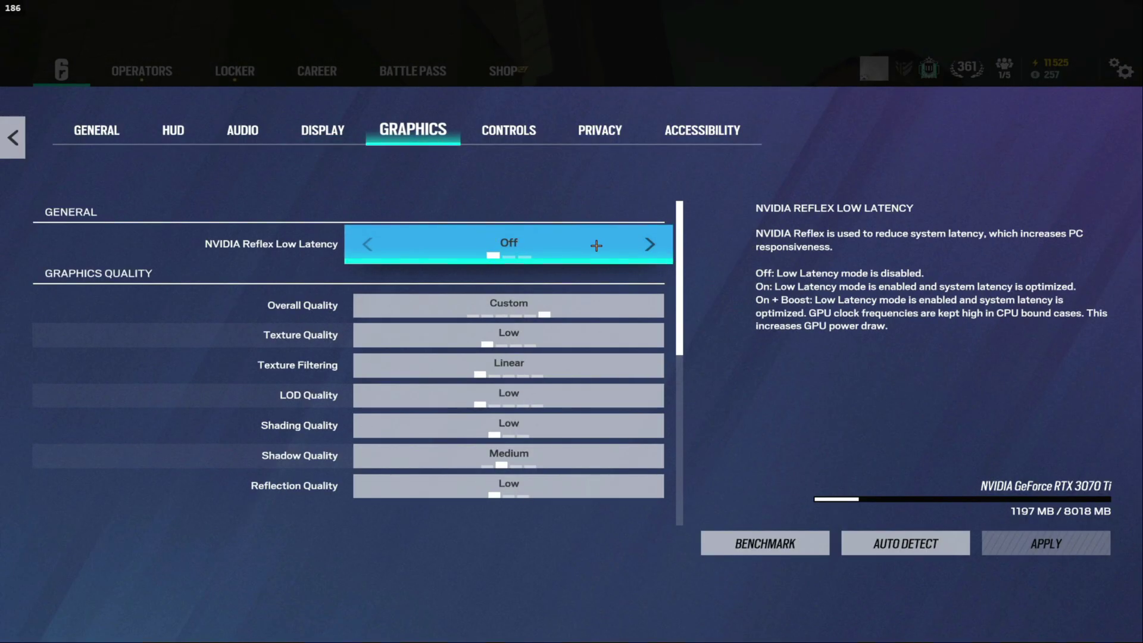
pyautogui.click(331, 128)
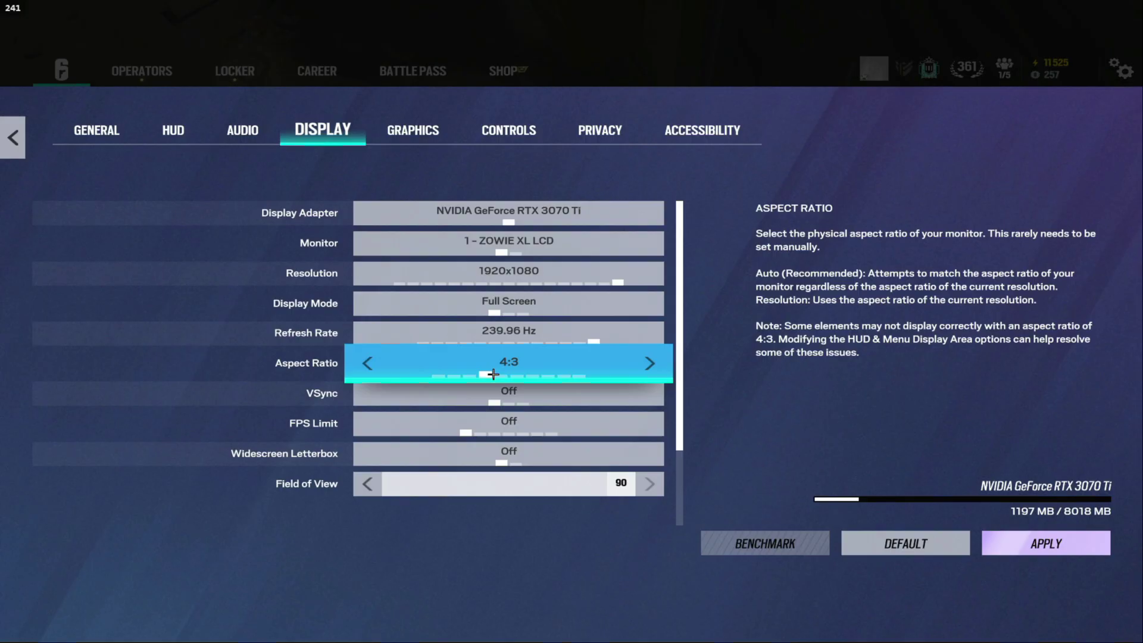
pyautogui.click(511, 375)
pyautogui.click(500, 375)
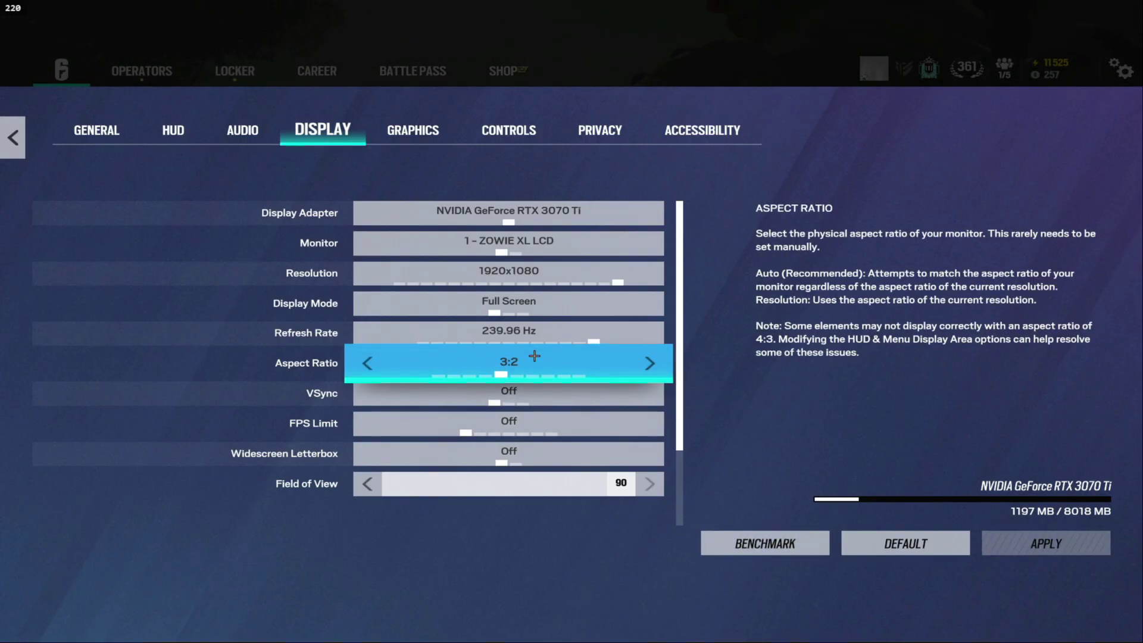
pyautogui.click(426, 139)
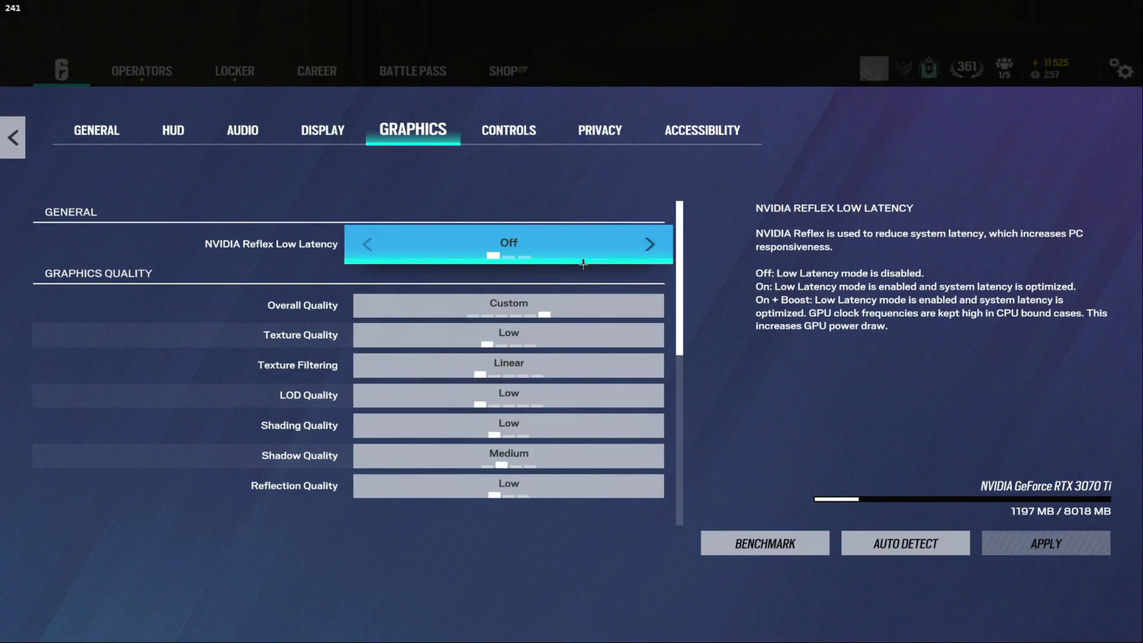
# Raise Texture Quality to High and LOD Quality to Ultra, and apply the changes.
pyautogui.scroll(-1, 454, 369)
pyautogui.scroll(1, 454, 367)
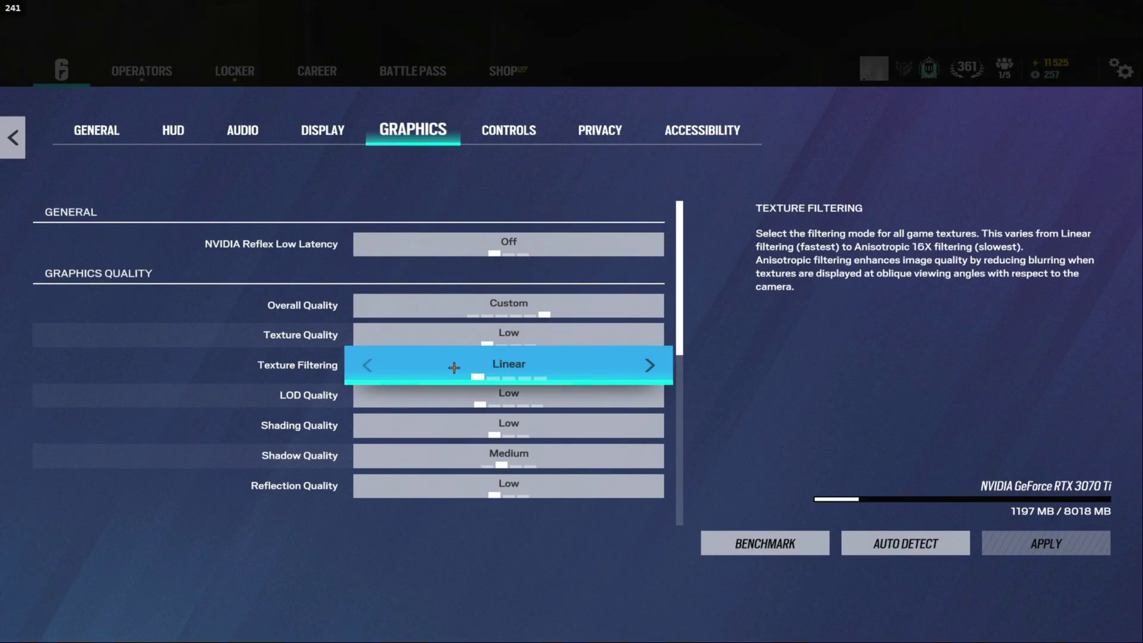
pyautogui.scroll(-1, 454, 368)
pyautogui.scroll(1, 459, 364)
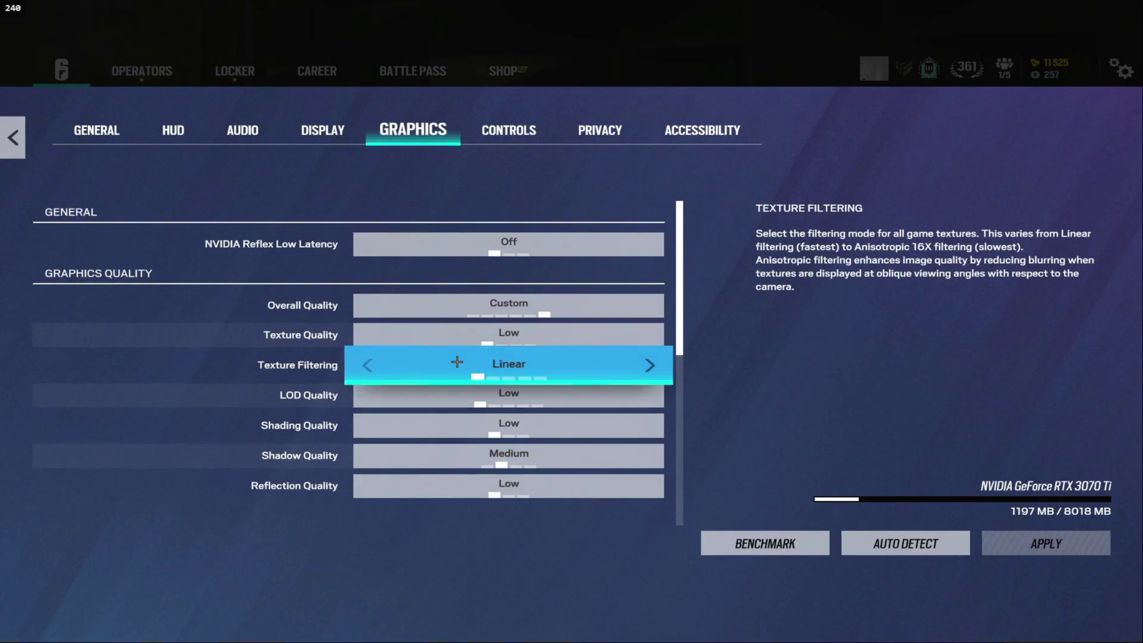
pyautogui.click(505, 346)
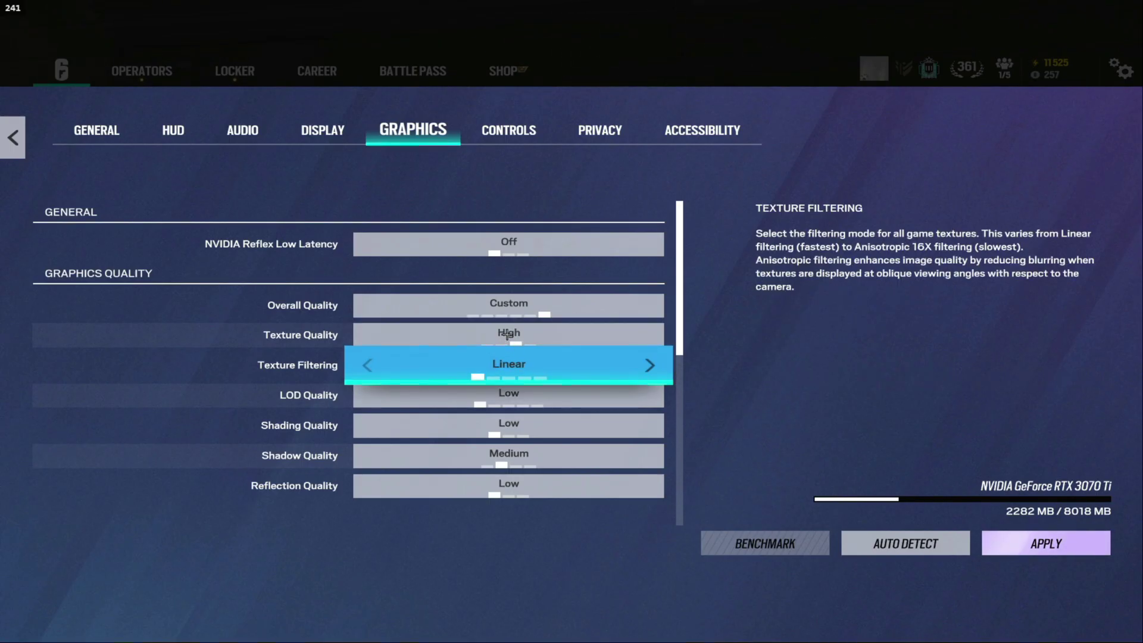
pyautogui.press('Down')
pyautogui.press('Right')
pyautogui.press('Right')
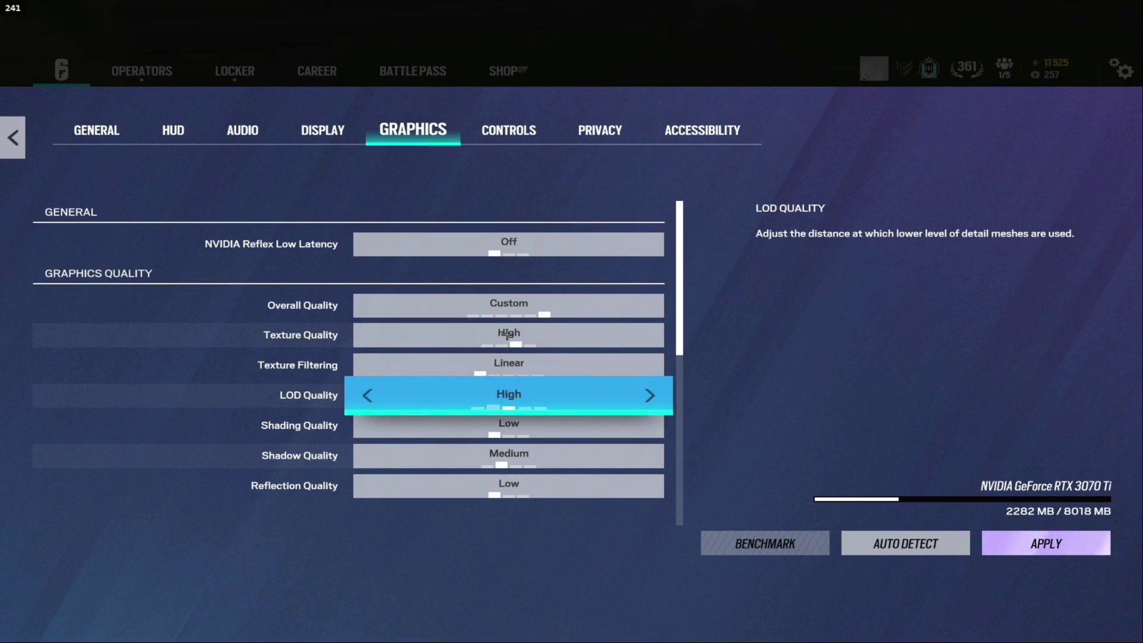
pyautogui.press('Right')
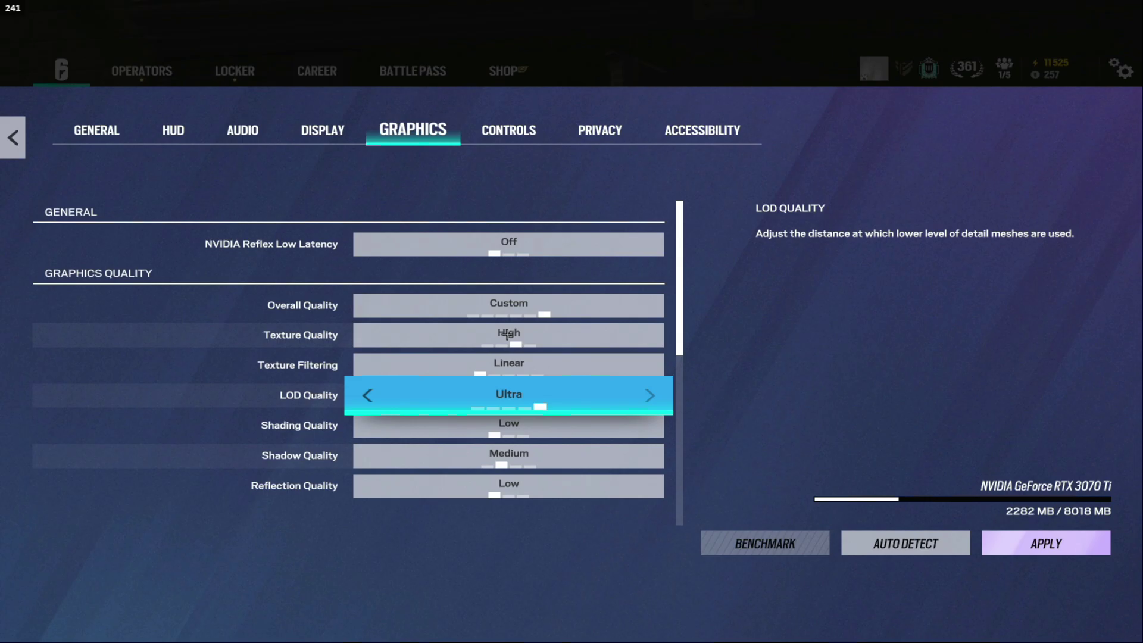
pyautogui.press('Return')
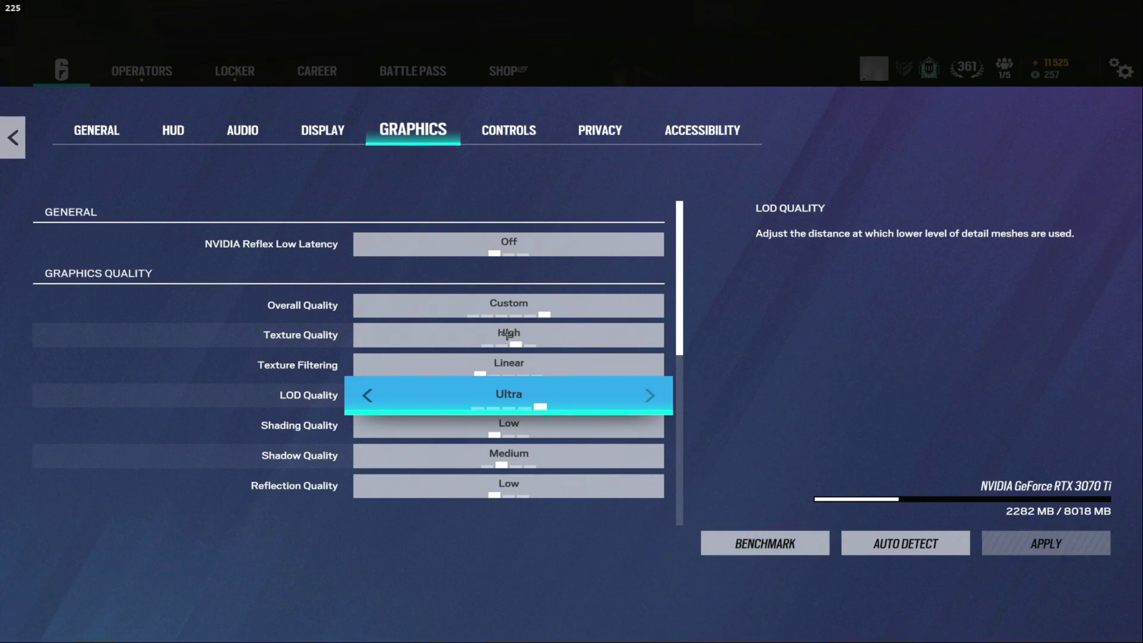
# Review the remaining graphics options from Shading and Shadow Quality downward.
pyautogui.press('Down')
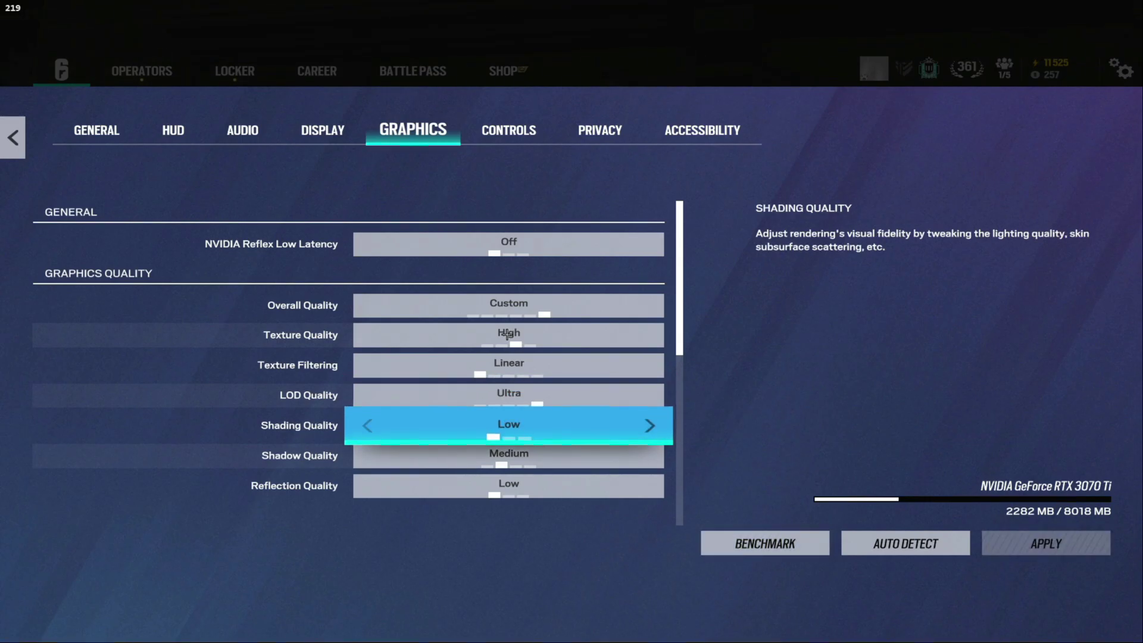
pyautogui.press('Down')
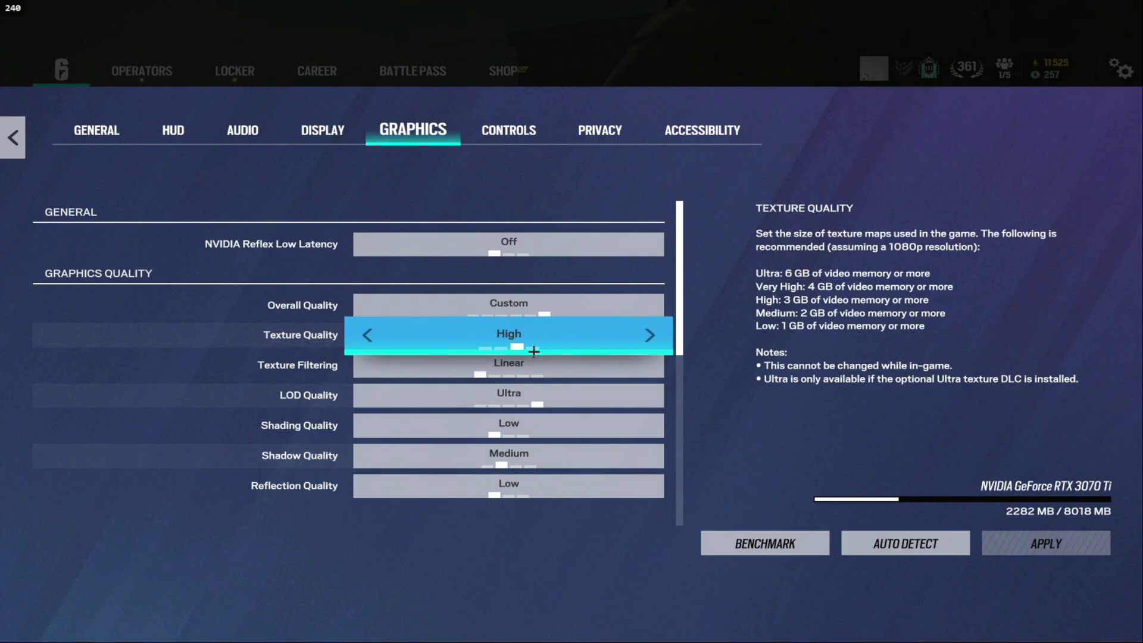
pyautogui.scroll(-2, 533, 351)
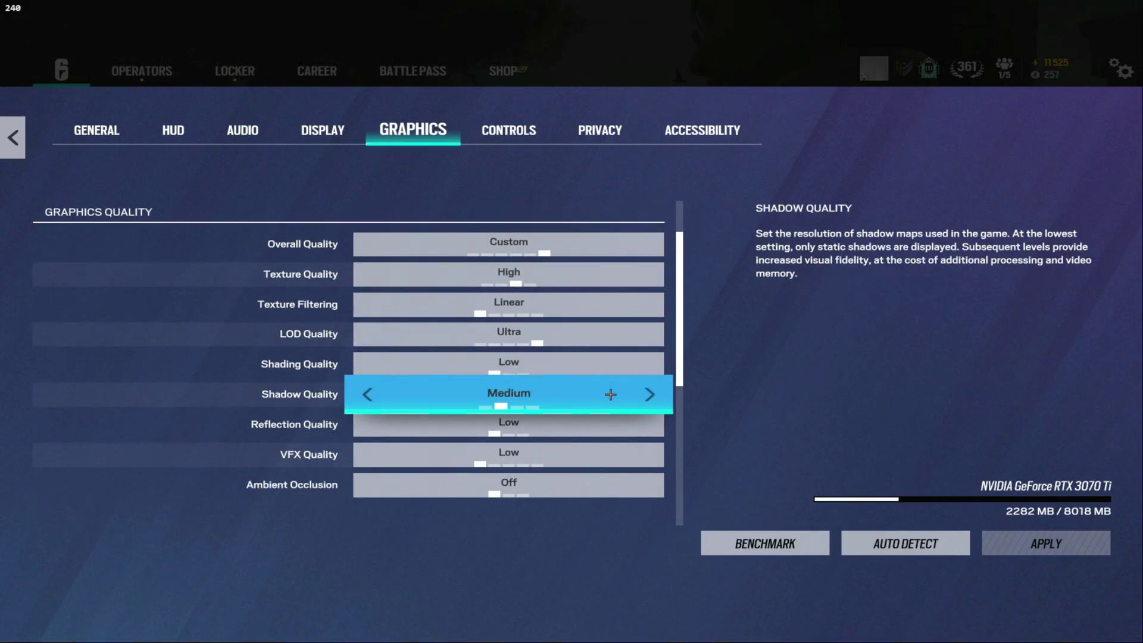
pyautogui.scroll(-3, 536, 459)
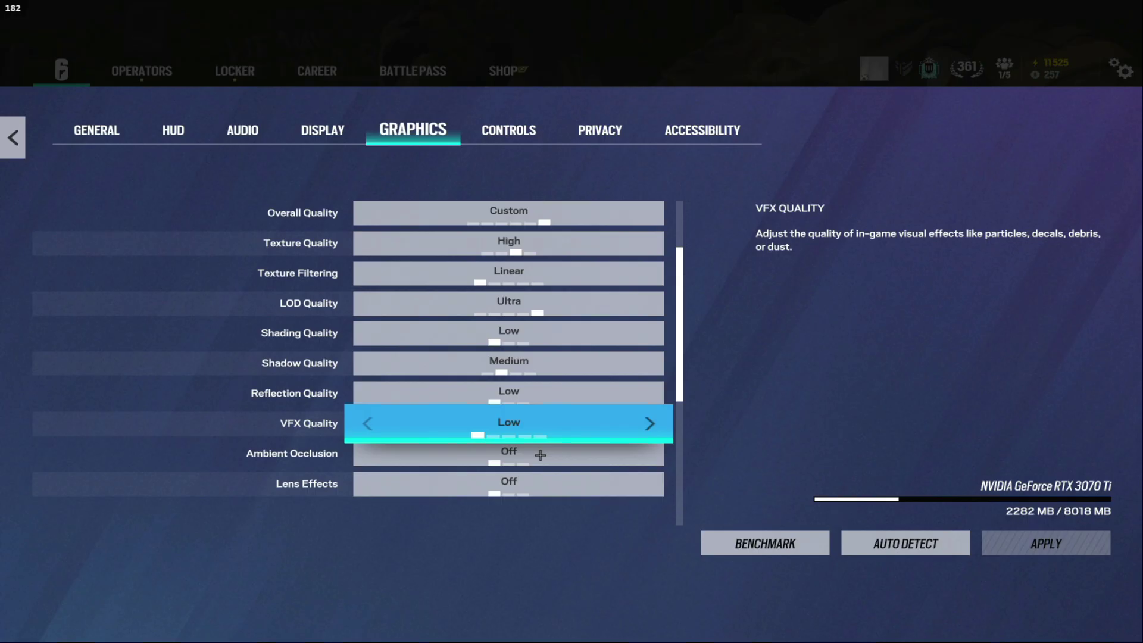
pyautogui.scroll(-1, 543, 445)
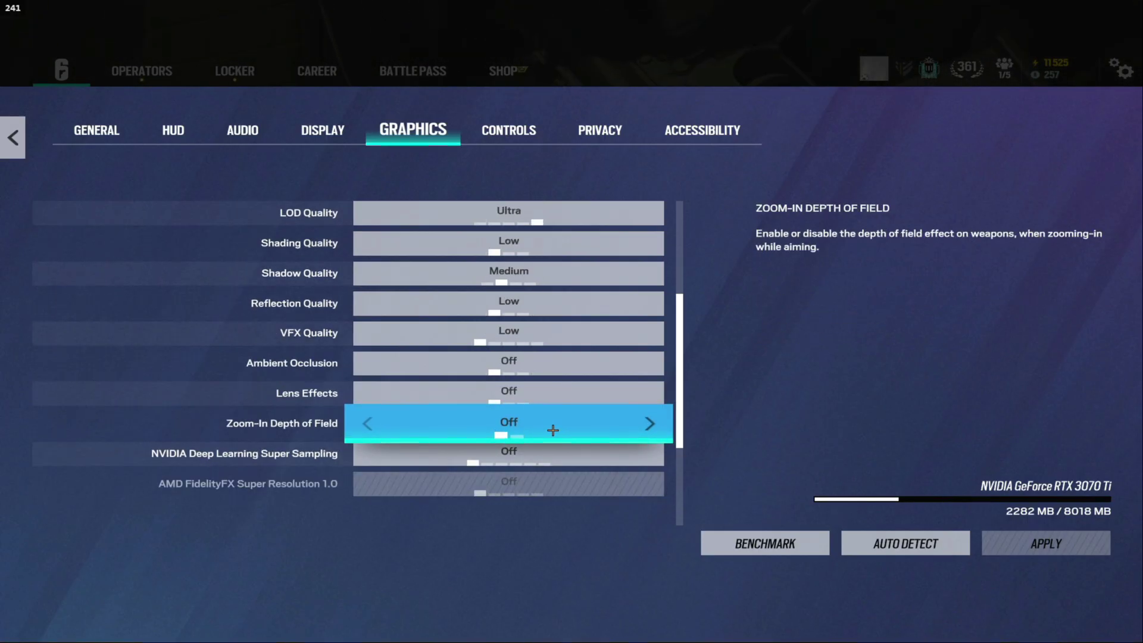
pyautogui.scroll(-3, 548, 424)
pyautogui.scroll(-1, 548, 422)
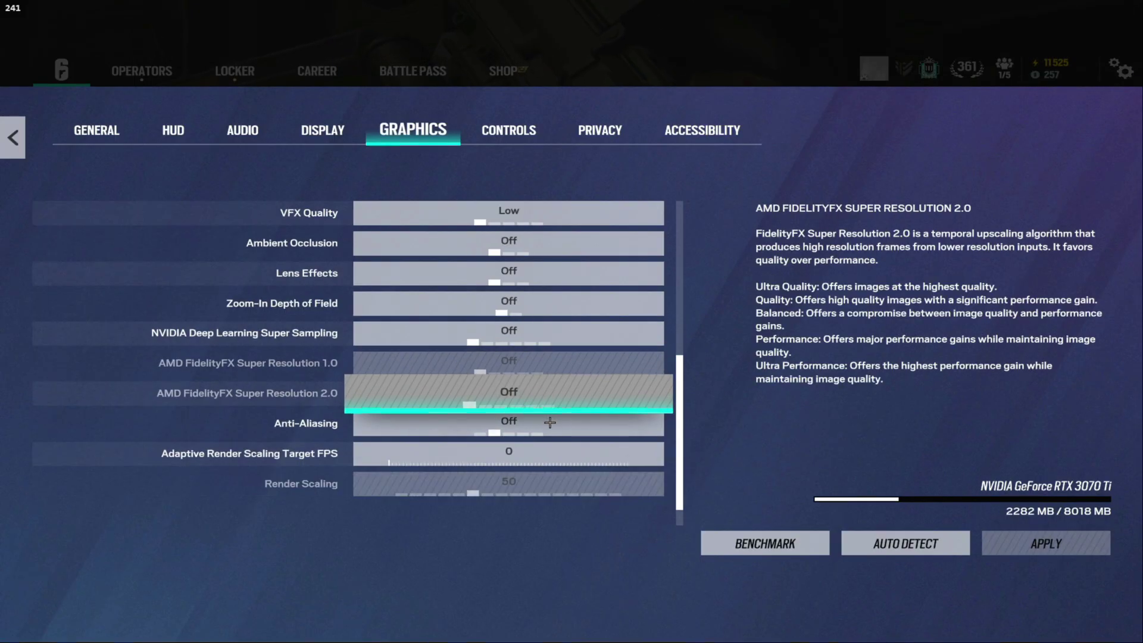
pyautogui.scroll(-1, 553, 422)
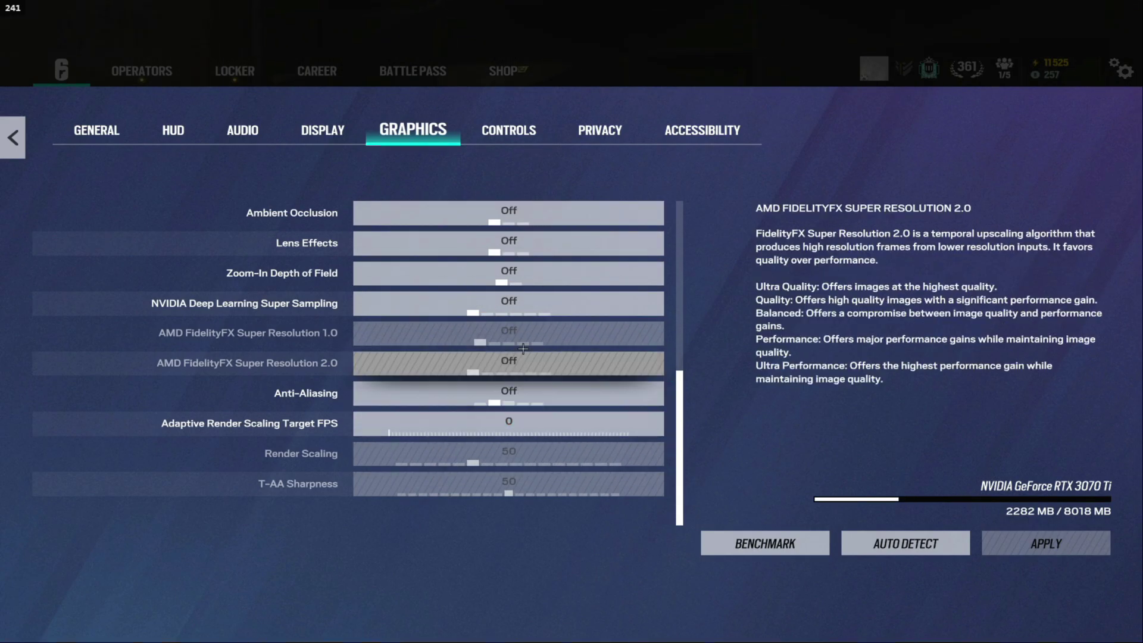
pyautogui.click(542, 131)
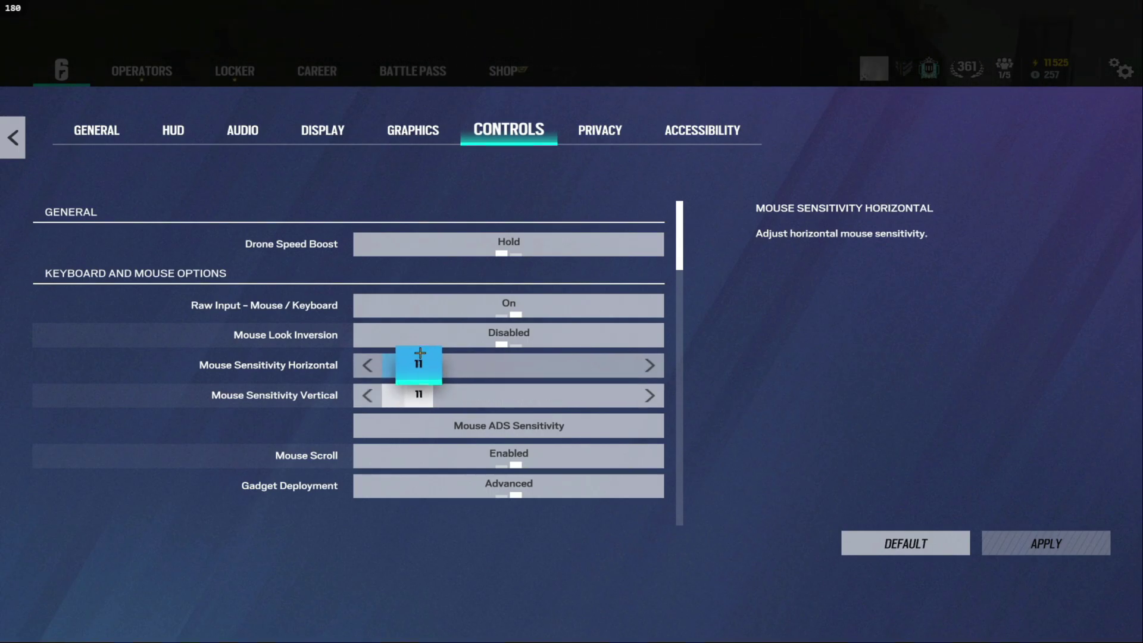
# Check the Mouse ADS Sensitivity panel (Advanced, 1.0x at 39) twice, closing it each time.
pyautogui.click(485, 426)
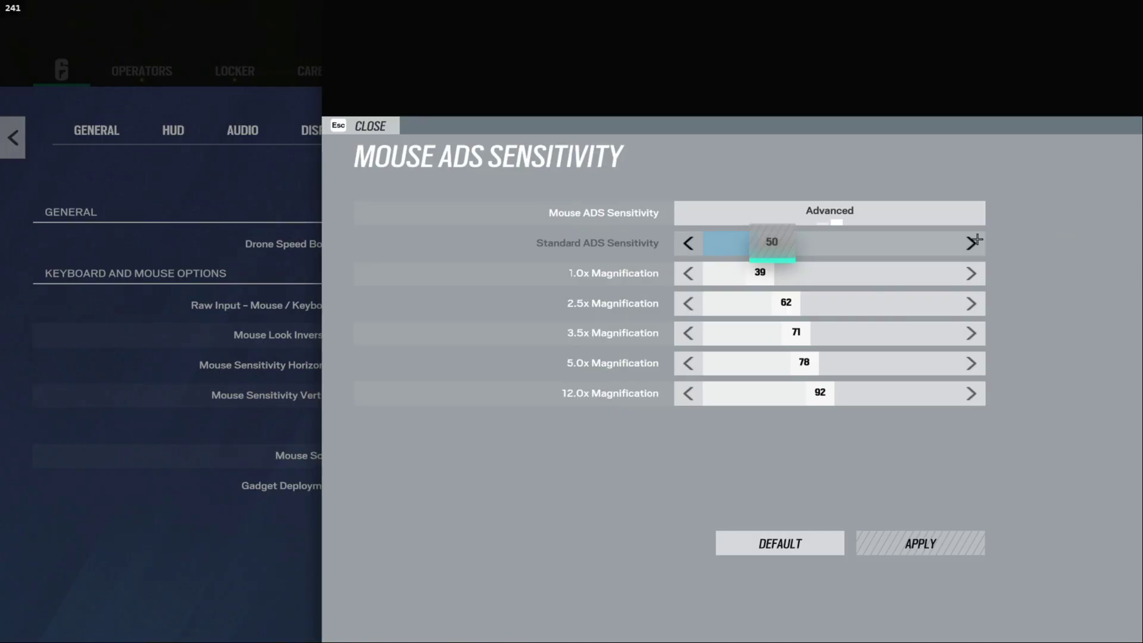
pyautogui.press('Escape')
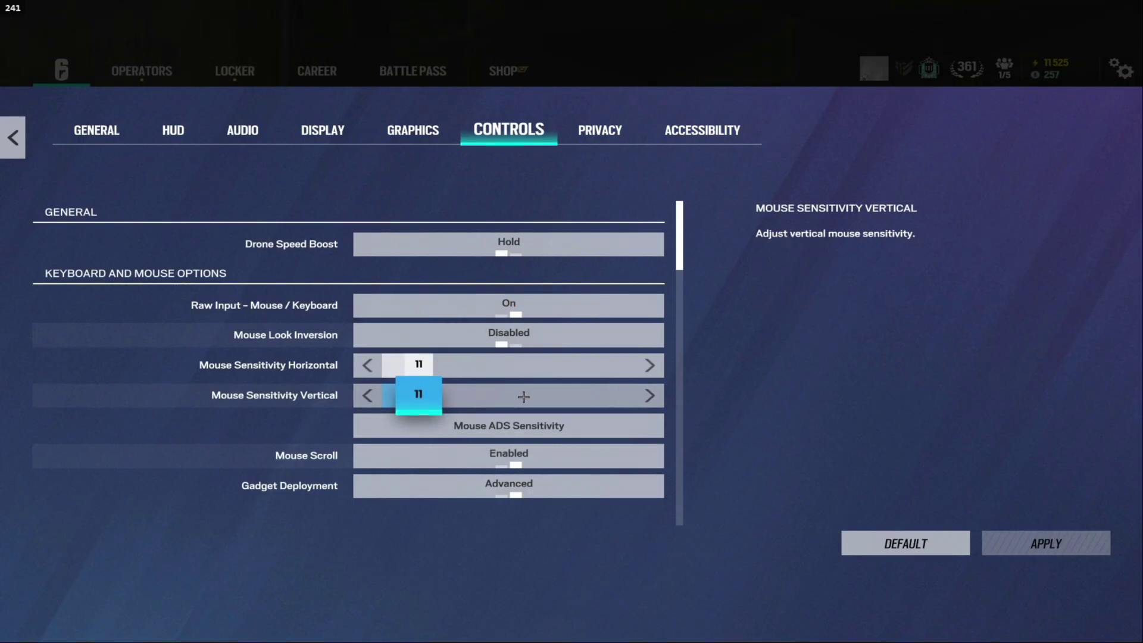
pyautogui.scroll(-6, 524, 396)
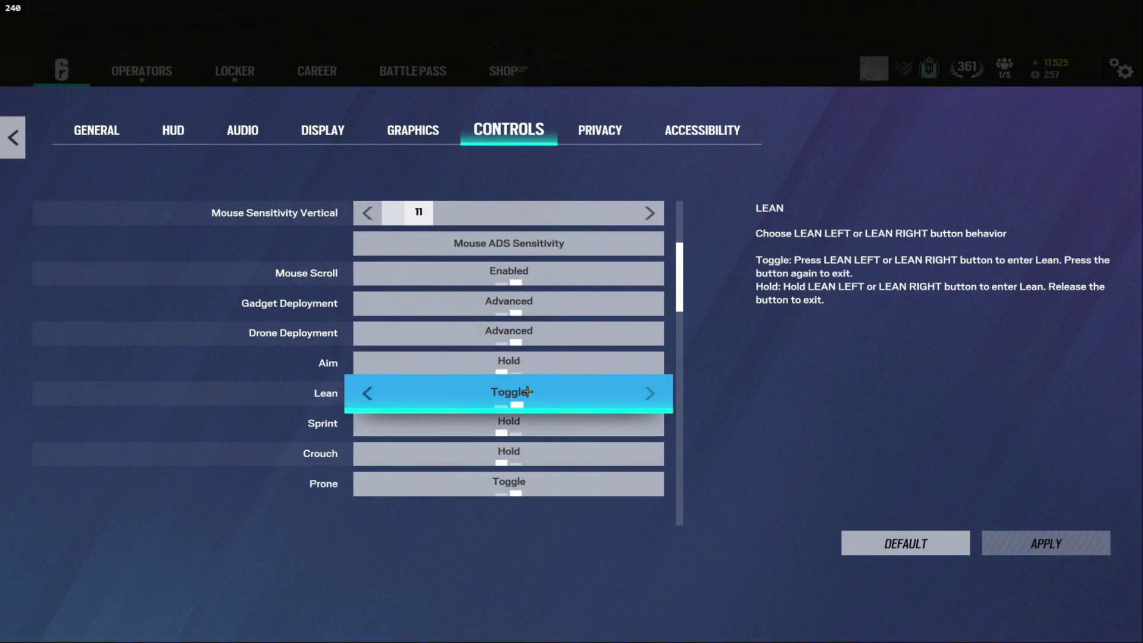
pyautogui.click(509, 243)
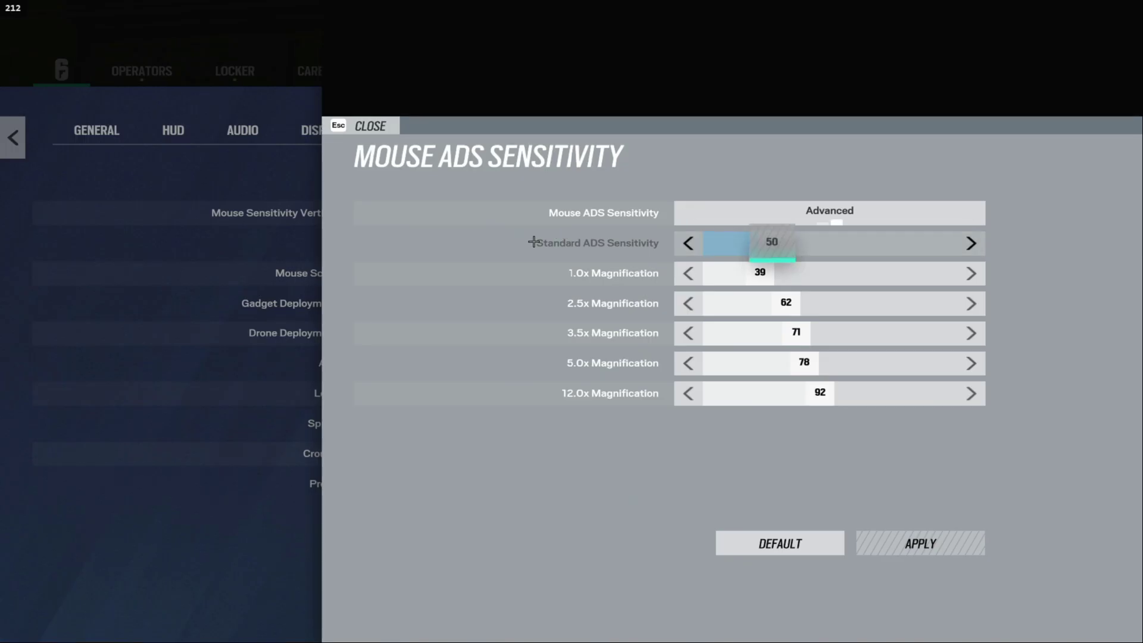
pyautogui.press('Escape')
pyautogui.scroll(-7, 421, 327)
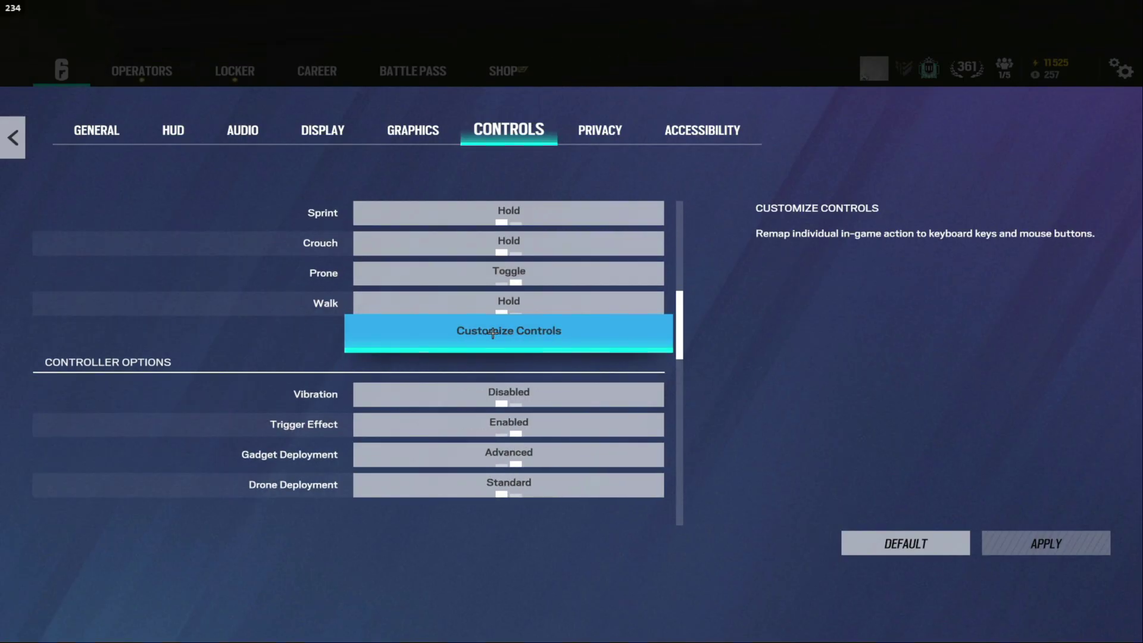
# Restore the default key bindings in Customize Controls, then scroll through the controls list.
pyautogui.click(492, 333)
pyautogui.click(759, 546)
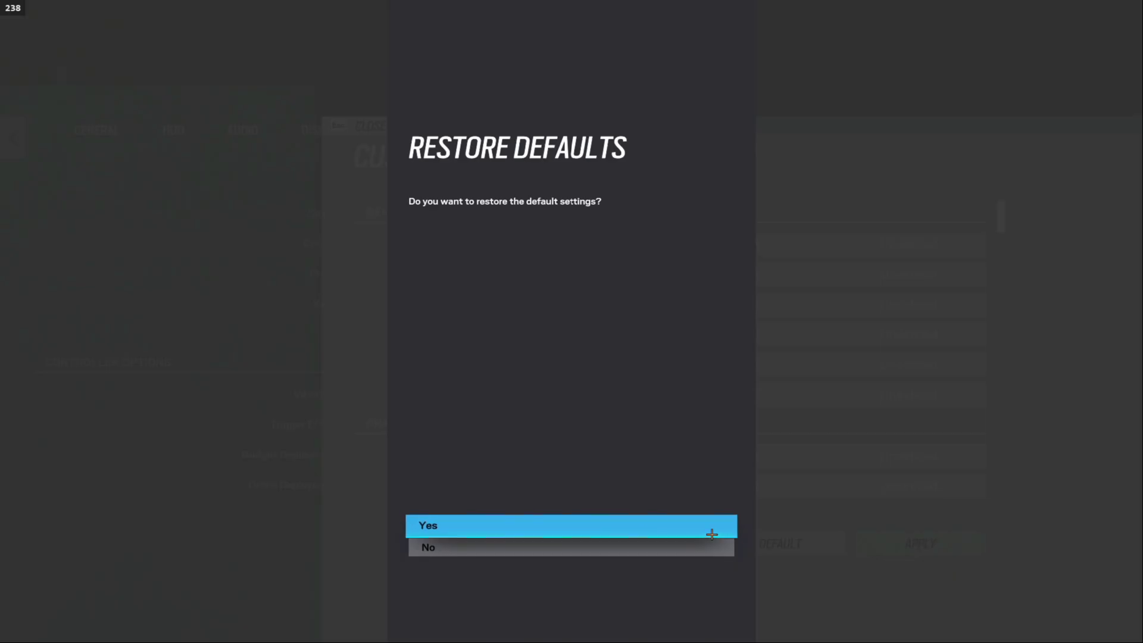
pyautogui.click(481, 518)
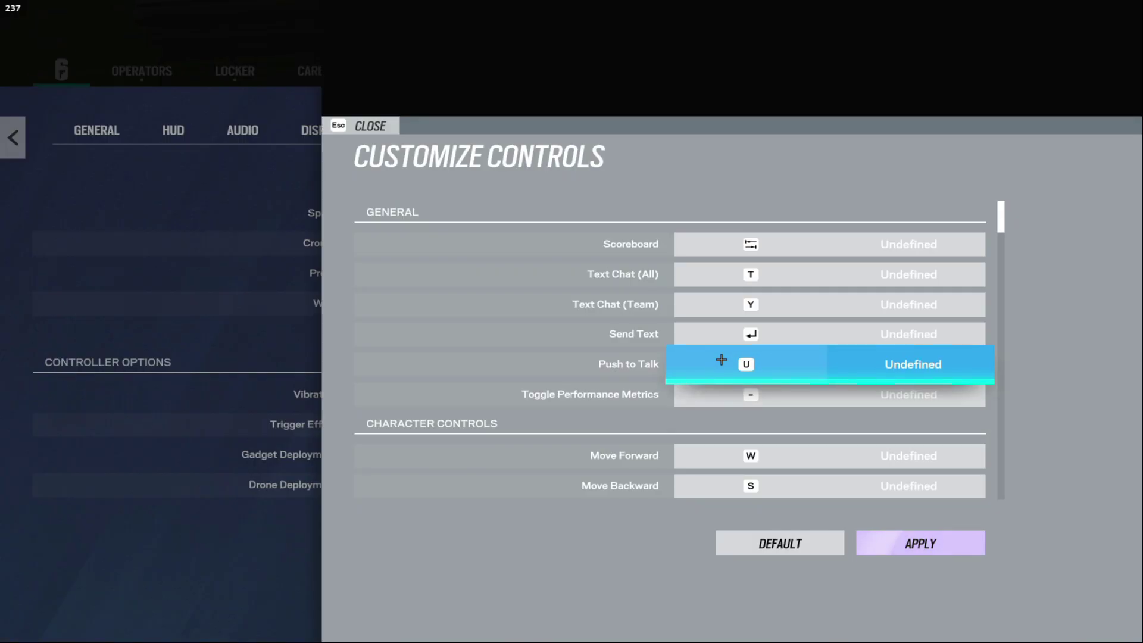
pyautogui.press('Escape')
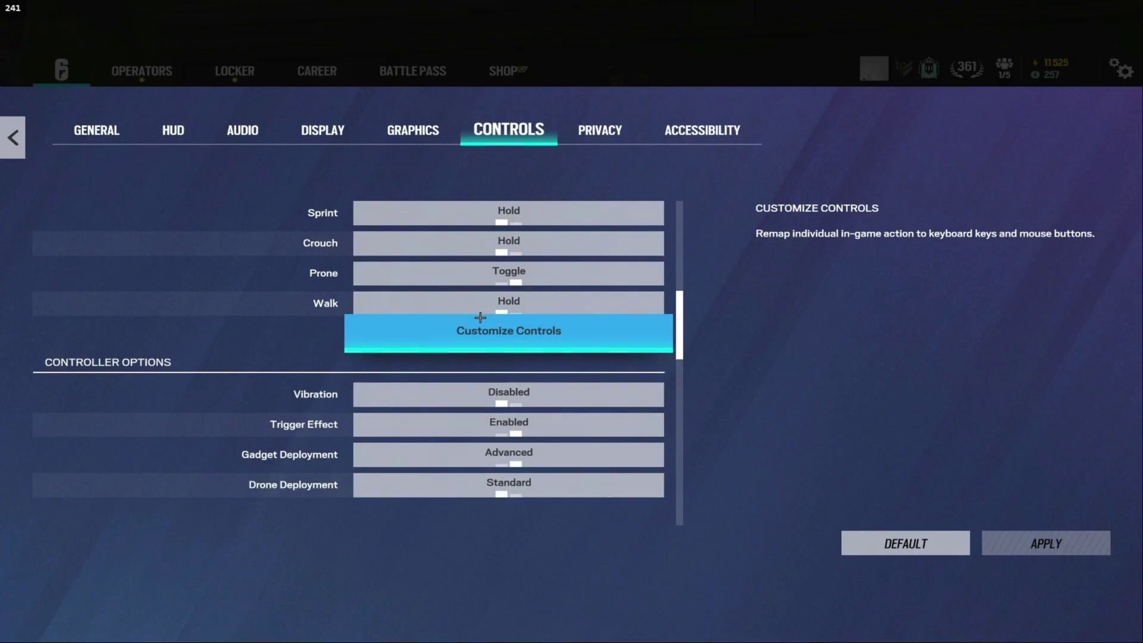
pyautogui.scroll(-5, 440, 366)
pyautogui.scroll(-6, 400, 364)
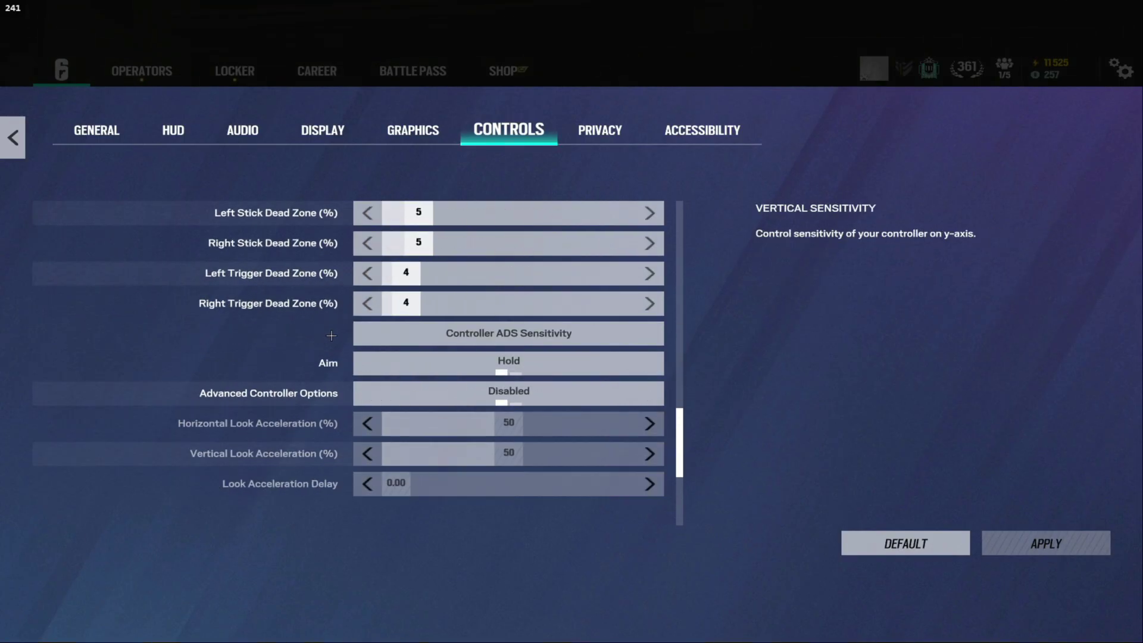
pyautogui.scroll(10, 399, 365)
pyautogui.scroll(-5, 270, 365)
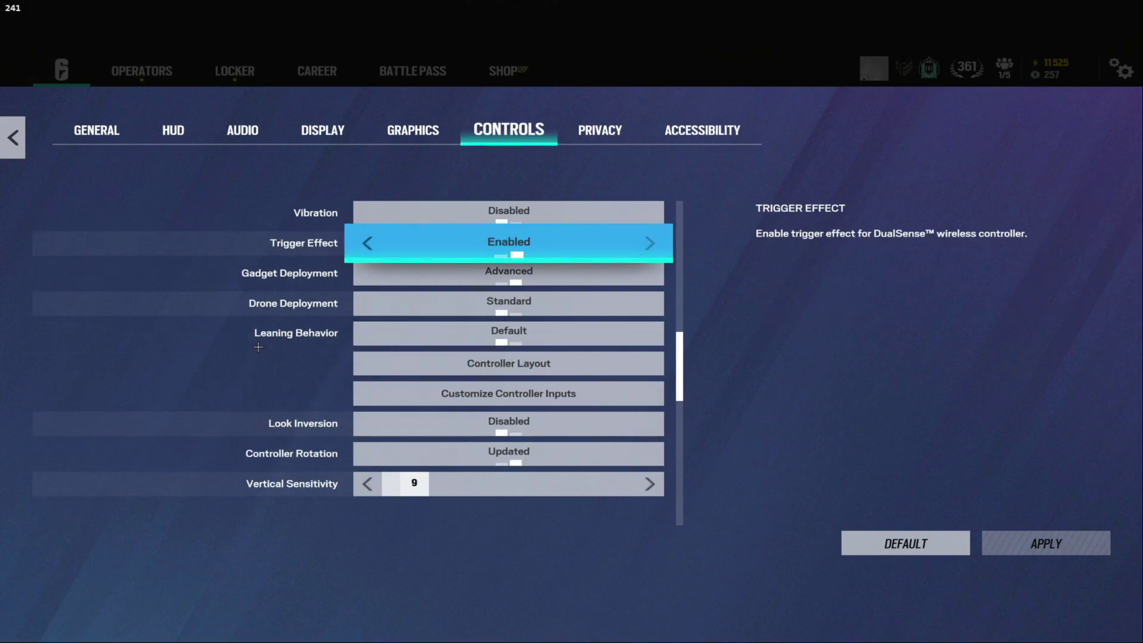
pyautogui.scroll(-6, 252, 334)
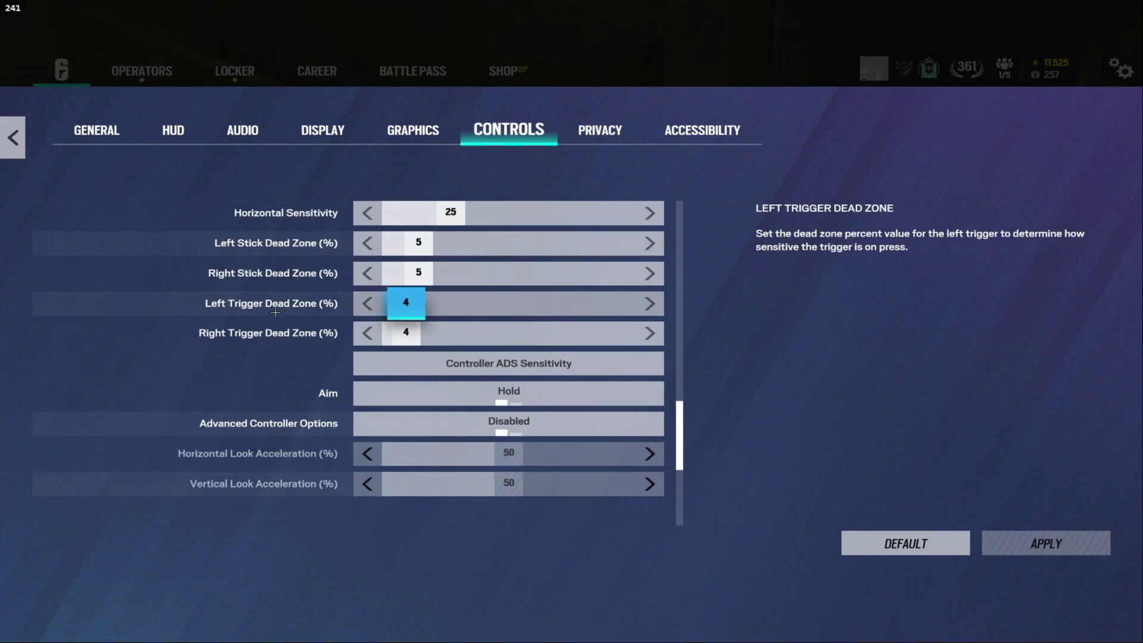
# Glance at Privacy, then scroll the Accessibility settings down to Chat Preferences.
pyautogui.click(600, 130)
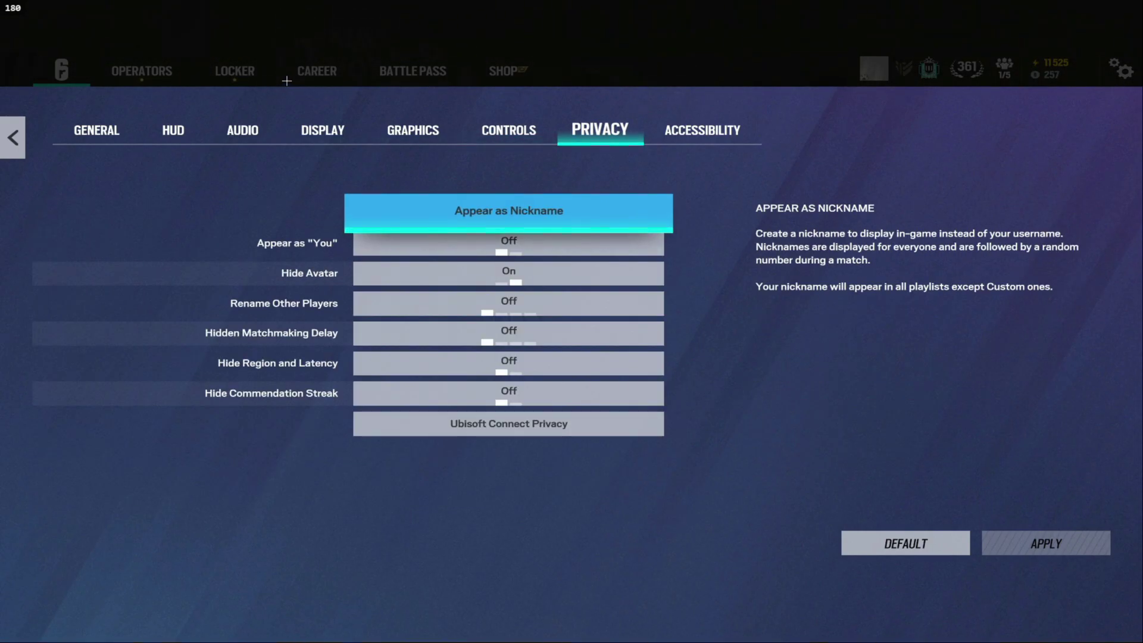
pyautogui.click(688, 130)
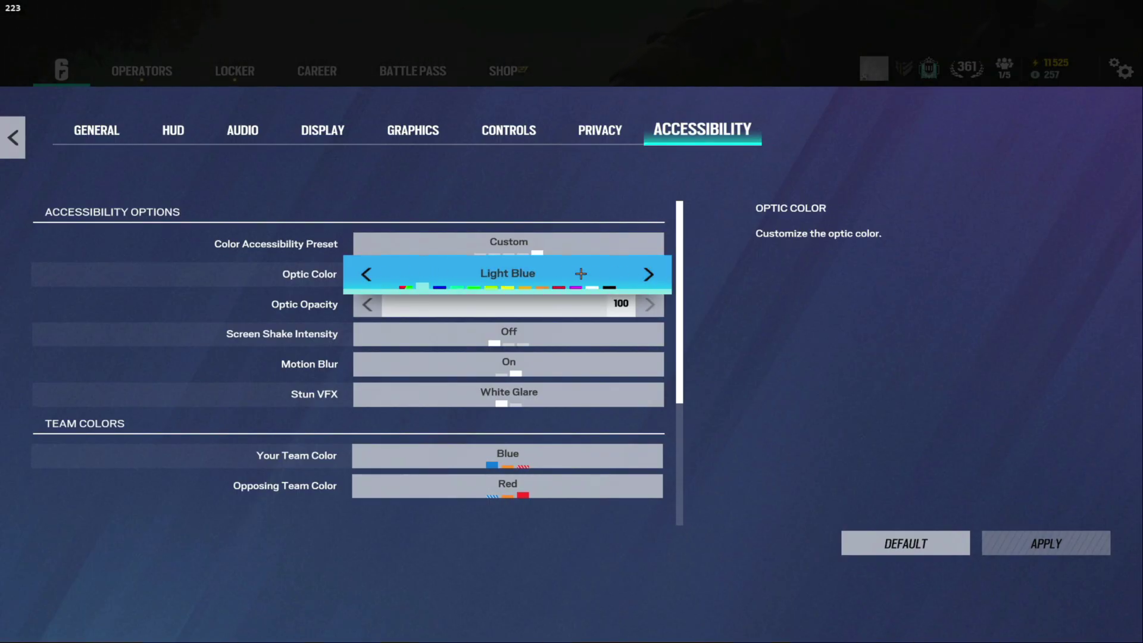
pyautogui.scroll(-5, 513, 313)
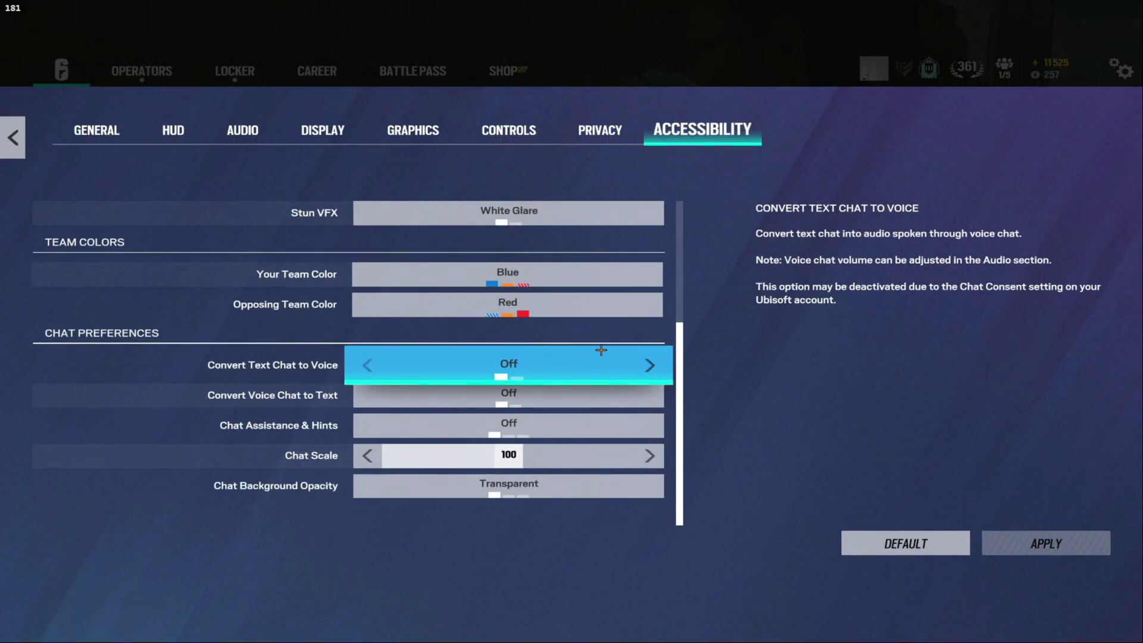
# Leave the settings and clear the 1F Showers and Shower Corridor targets.
pyautogui.press('Escape')
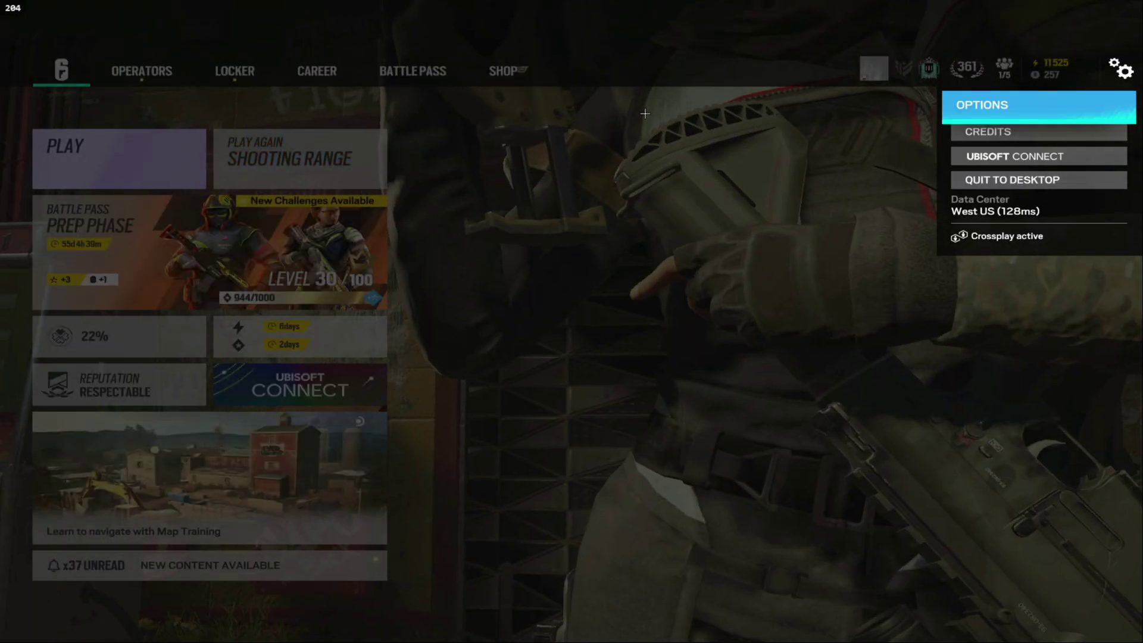
pyautogui.press('Escape')
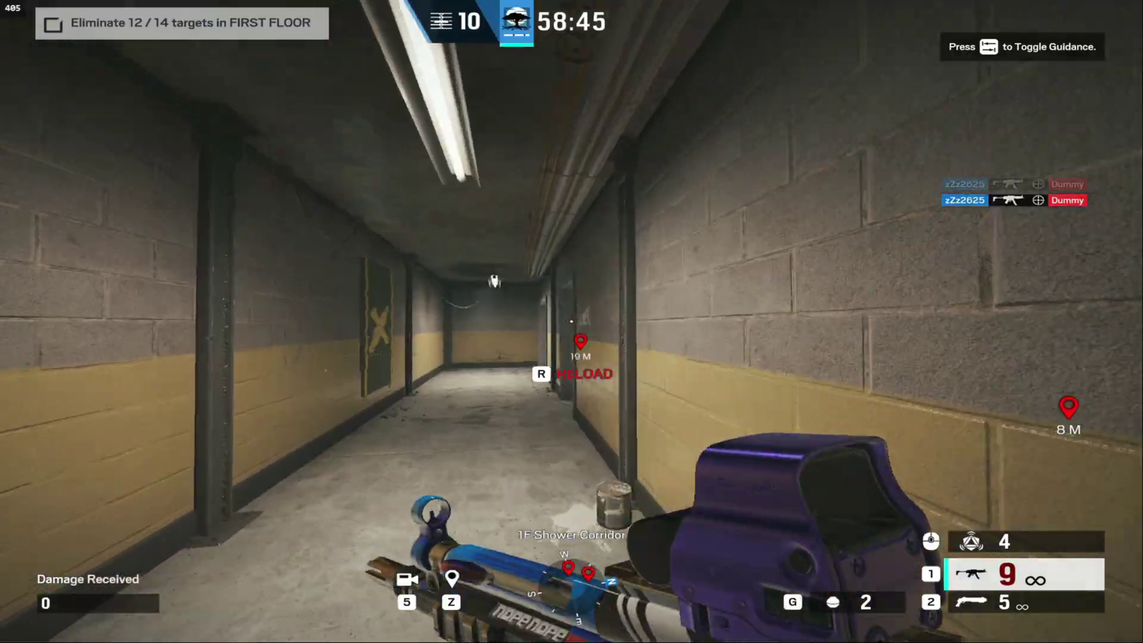
pyautogui.press('w')
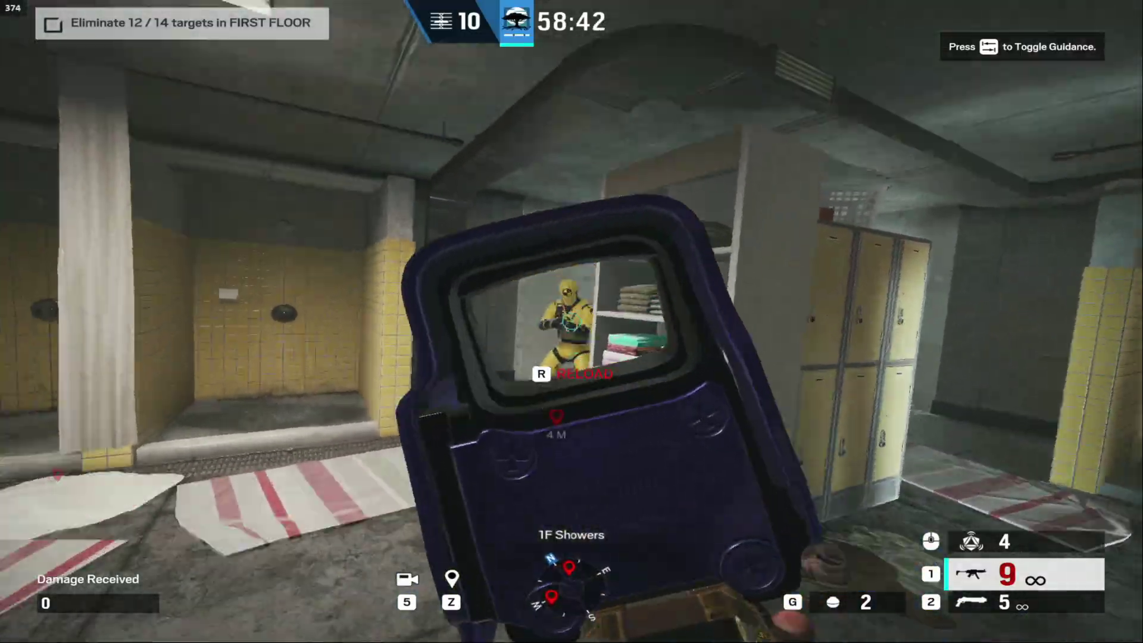
pyautogui.click(572, 322)
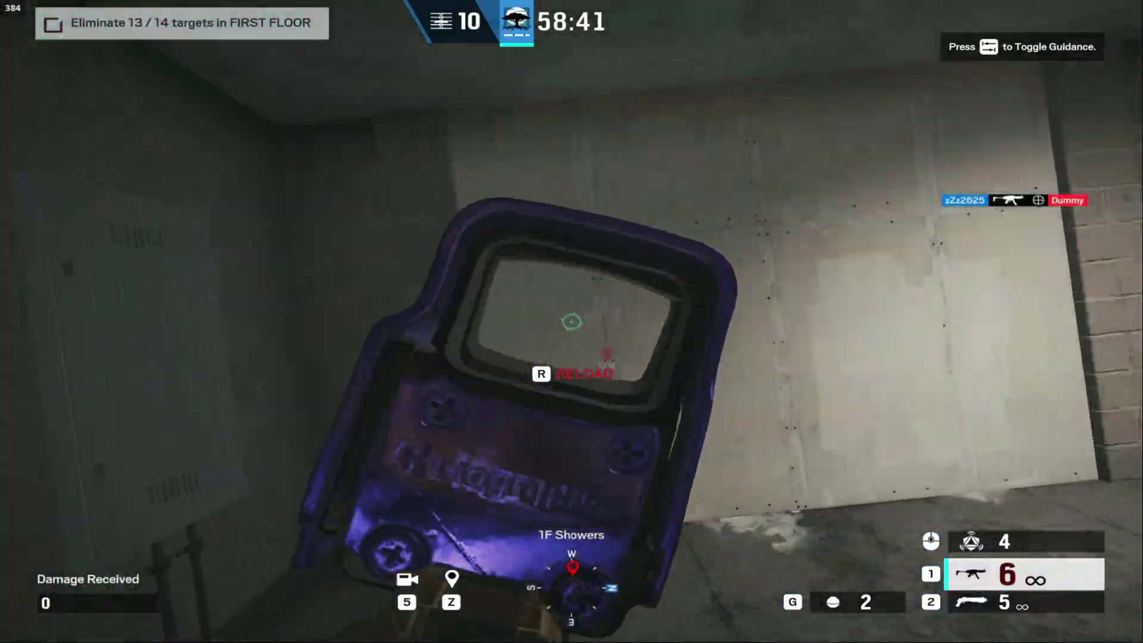
pyautogui.click(571, 322)
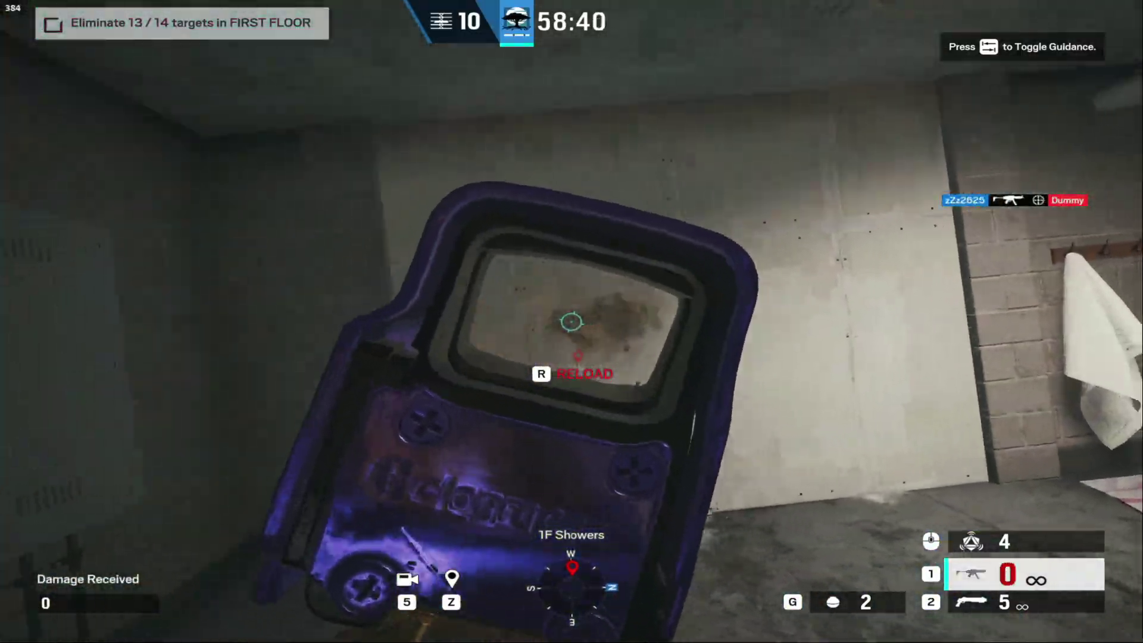
pyautogui.press('w')
pyautogui.press('w')
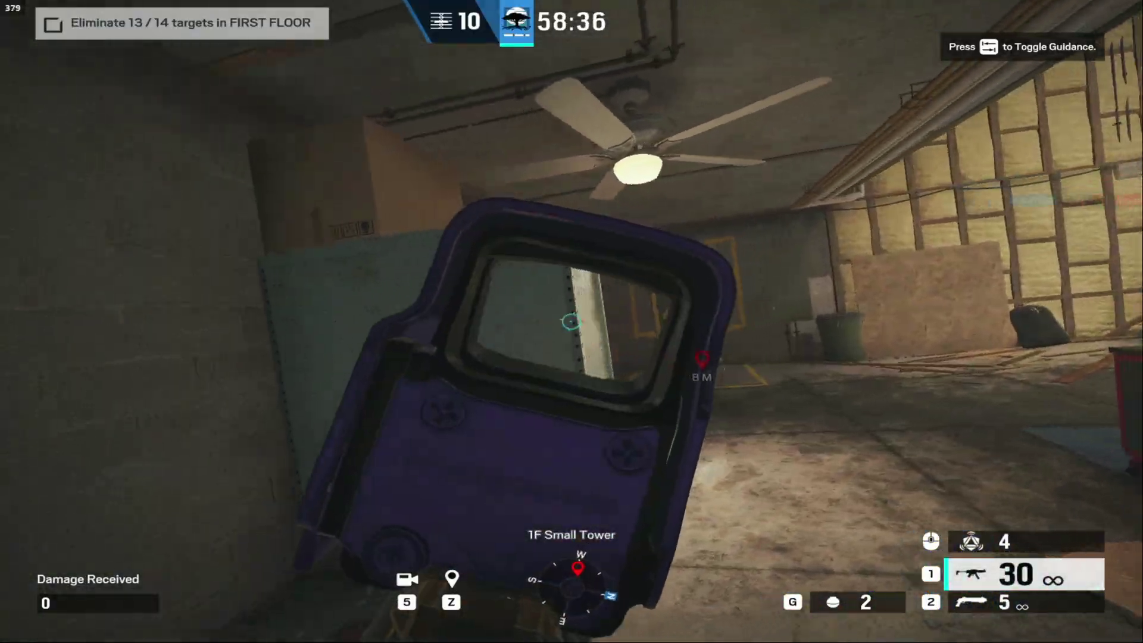
pyautogui.click(572, 322)
pyautogui.click(571, 322)
# Head down the B Freezer Stairs and shoot the first basement dummy.
pyautogui.press('w')
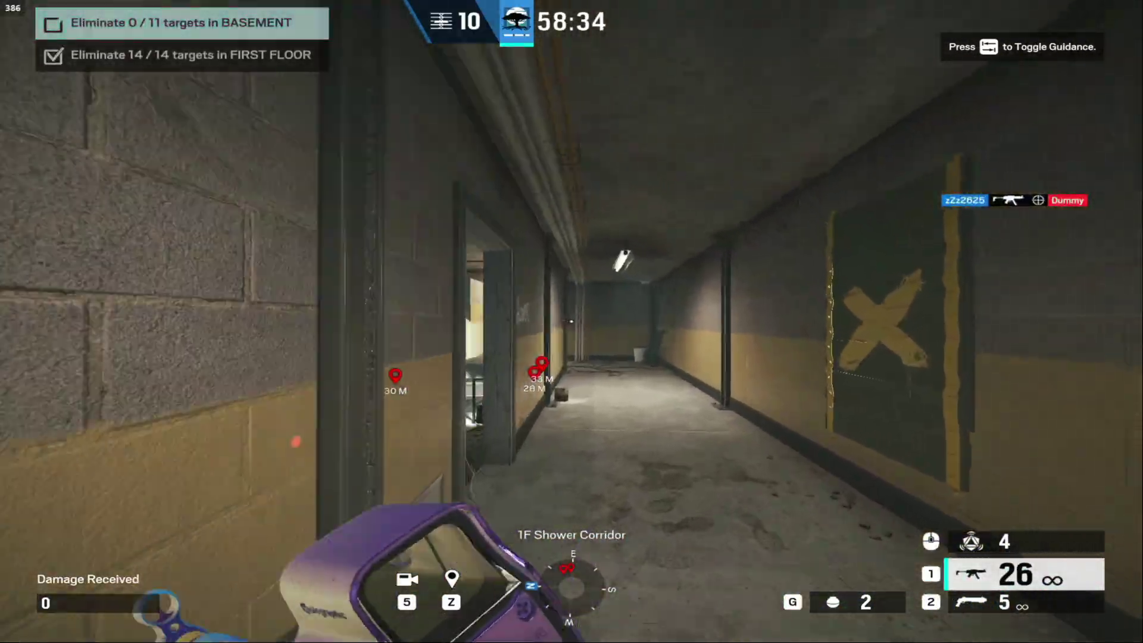
pyautogui.press('w')
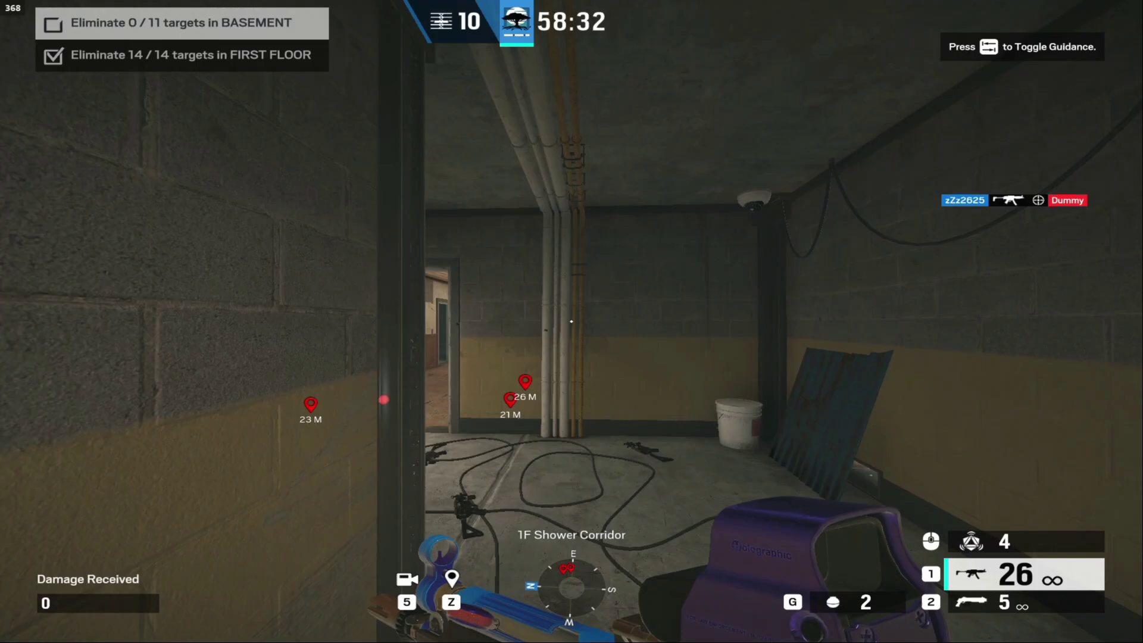
pyautogui.press('w')
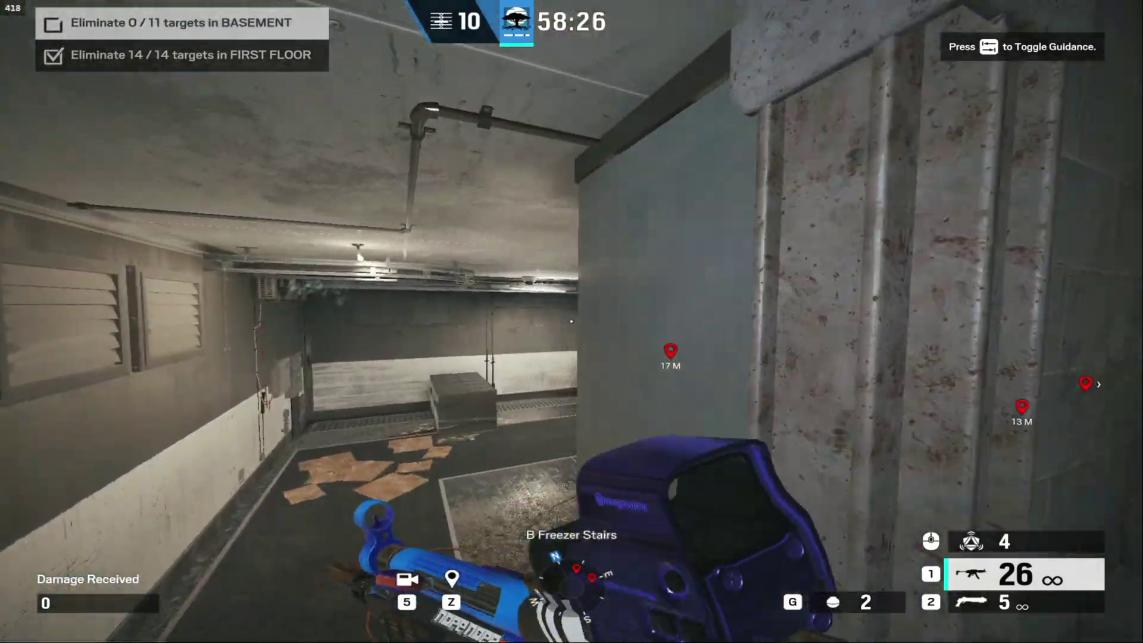
pyautogui.press('w')
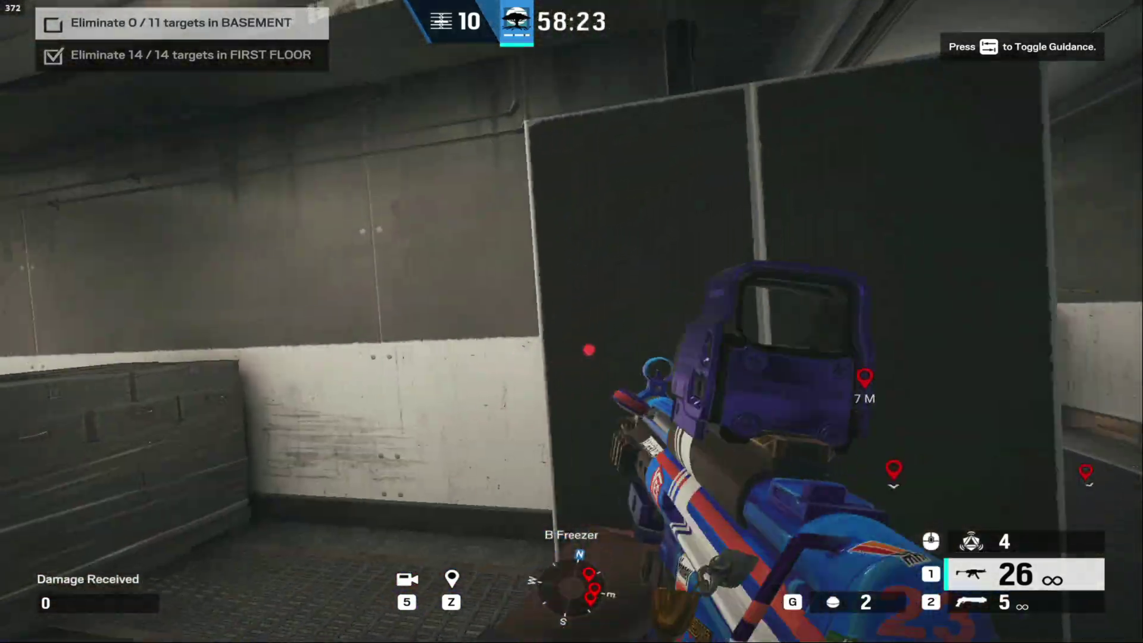
pyautogui.click(572, 322)
pyautogui.click(571, 322)
# Clear the basement corridor dummies and the B Laundry Room dummies.
pyautogui.press('w')
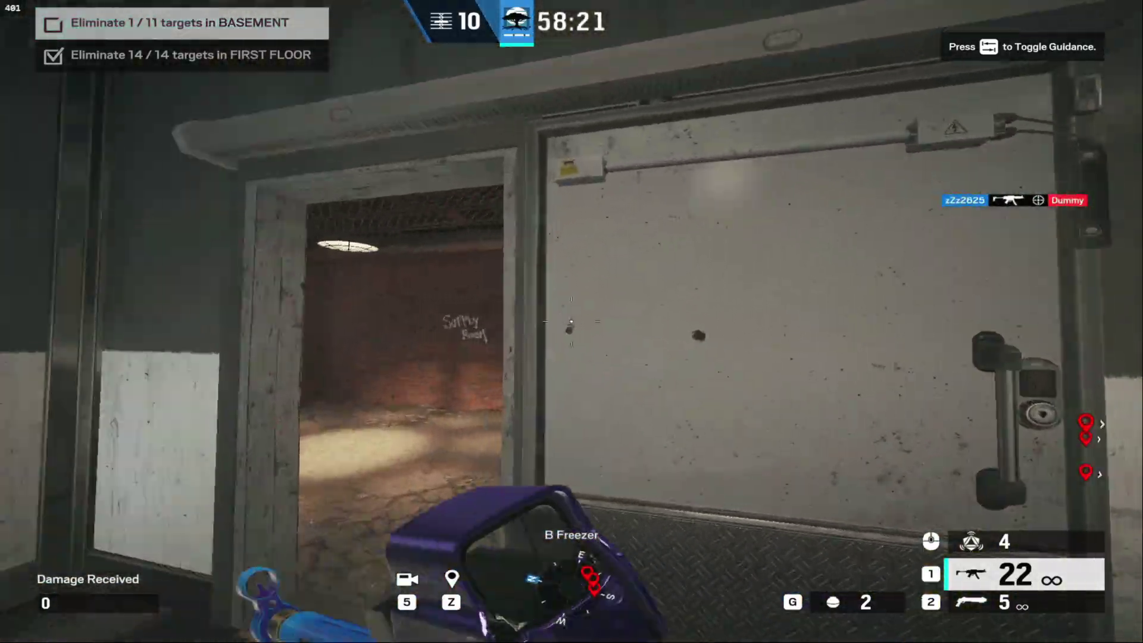
pyautogui.press('w')
pyautogui.rightClick(571, 321)
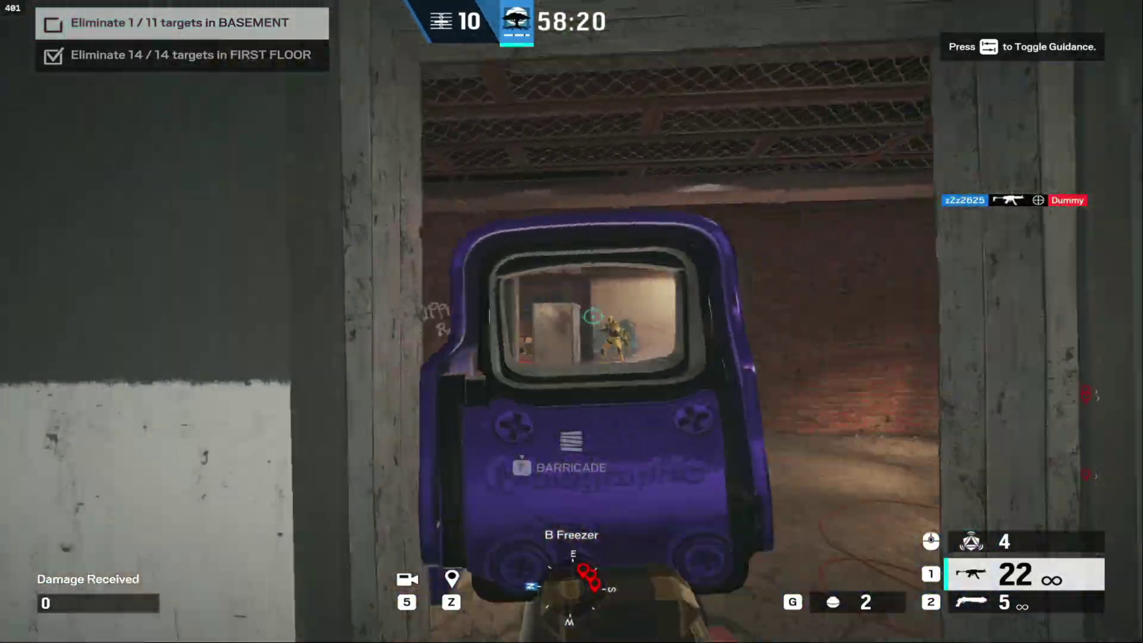
pyautogui.click(572, 321)
pyautogui.click(572, 321)
pyautogui.click(572, 322)
pyautogui.rightClick(572, 321)
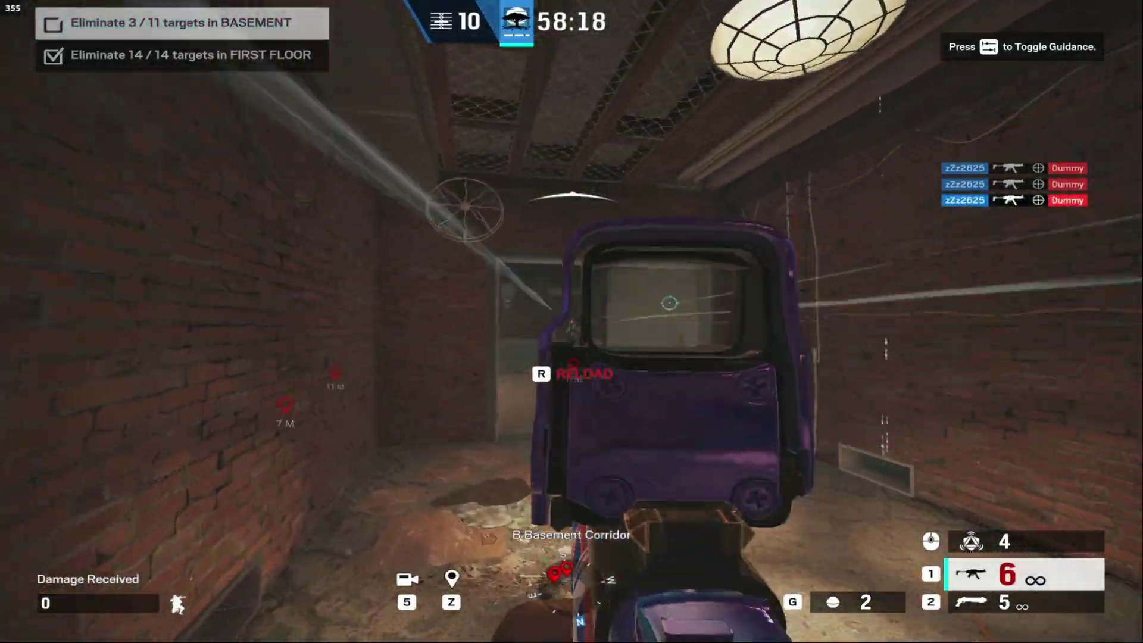
pyautogui.click(572, 322)
pyautogui.click(571, 321)
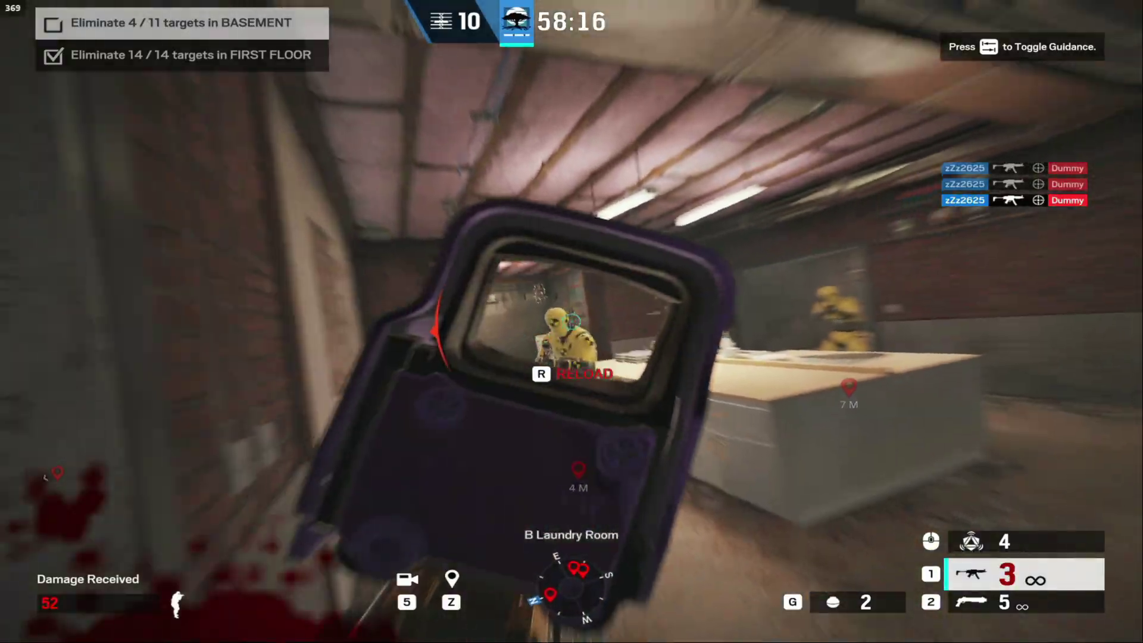
pyautogui.click(571, 321)
pyautogui.click(572, 321)
pyautogui.click(572, 322)
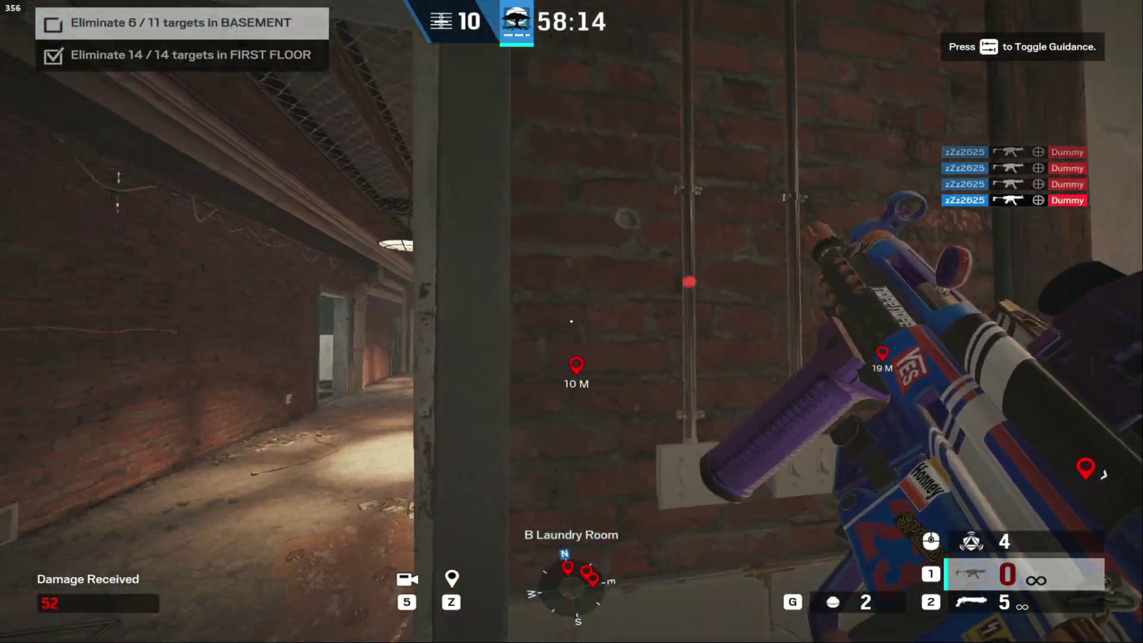
# Reload, then shoot the corridor dummy and the B Supply Room target.
pyautogui.press('r')
pyautogui.rightClick(572, 322)
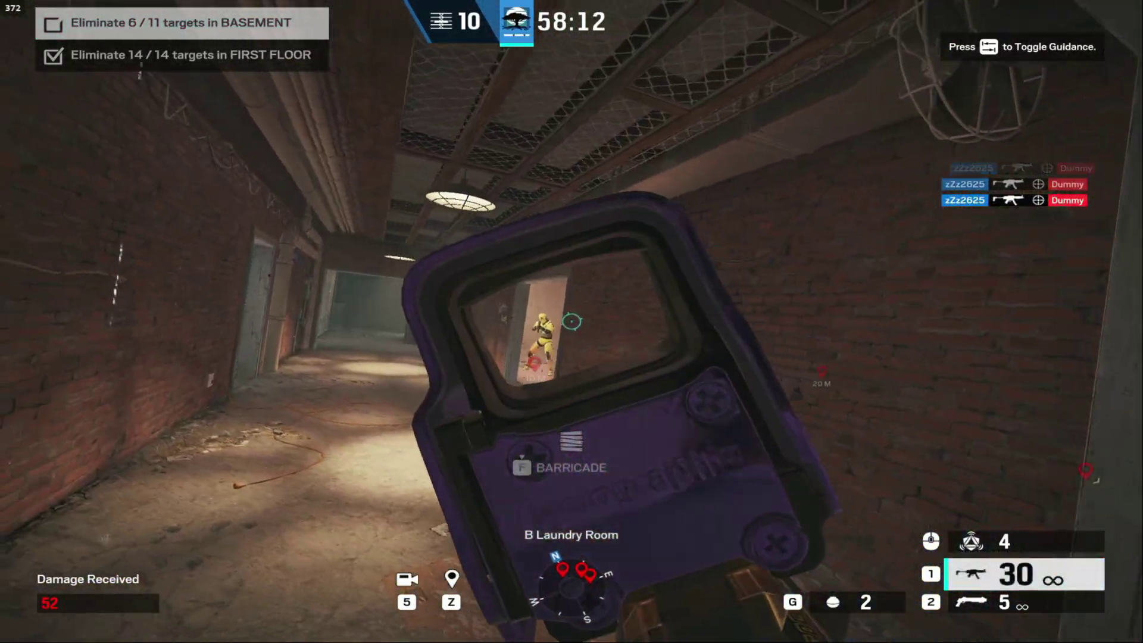
pyautogui.click(571, 322)
pyautogui.click(571, 321)
pyautogui.press('w')
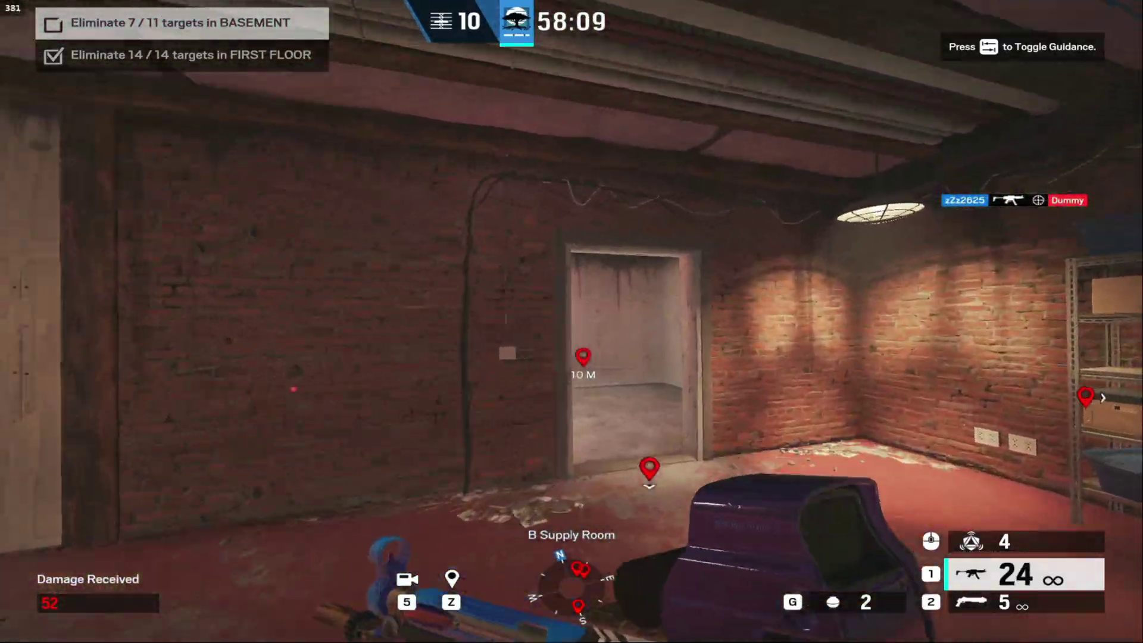
pyautogui.rightClick(572, 322)
pyautogui.click(572, 321)
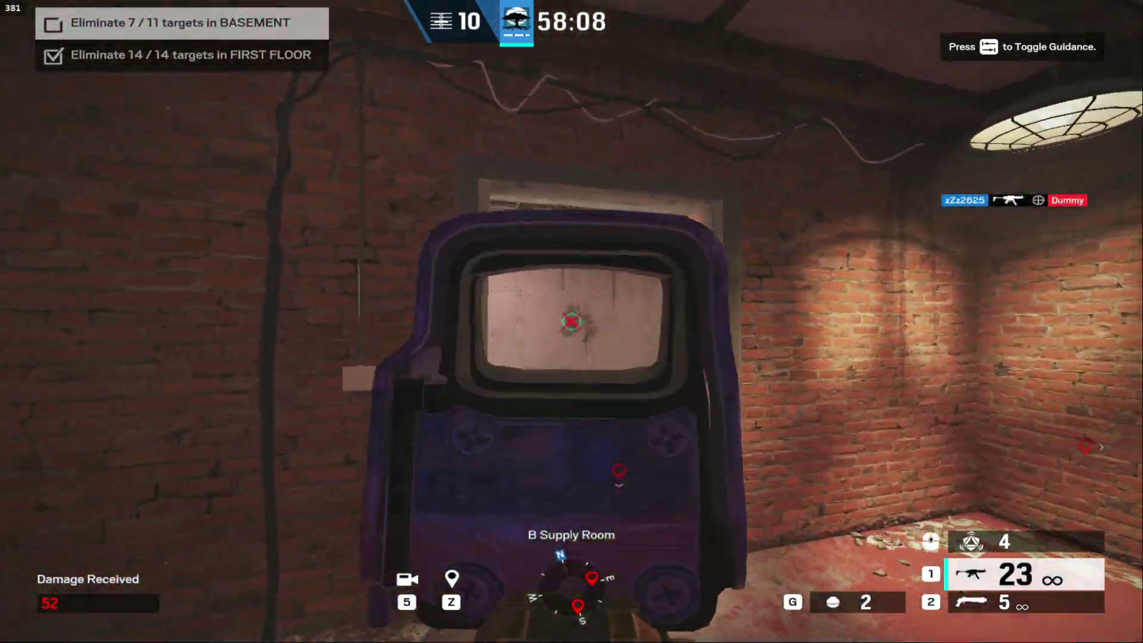
pyautogui.click(571, 322)
# Clear the B Electric Room, B Boiler Room and B Blue Bunker targets.
pyautogui.press('w')
pyautogui.rightClick(571, 321)
pyautogui.click(571, 321)
pyautogui.click(571, 321)
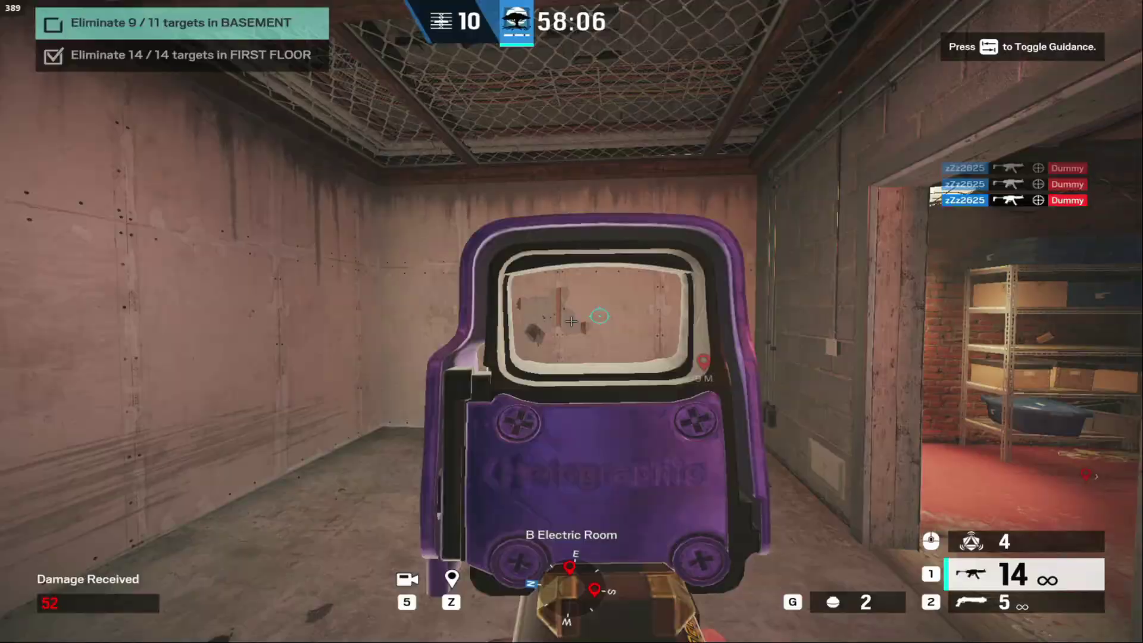
pyautogui.press('w')
pyautogui.rightClick(572, 321)
pyautogui.click(571, 321)
pyautogui.click(571, 322)
pyautogui.press('w')
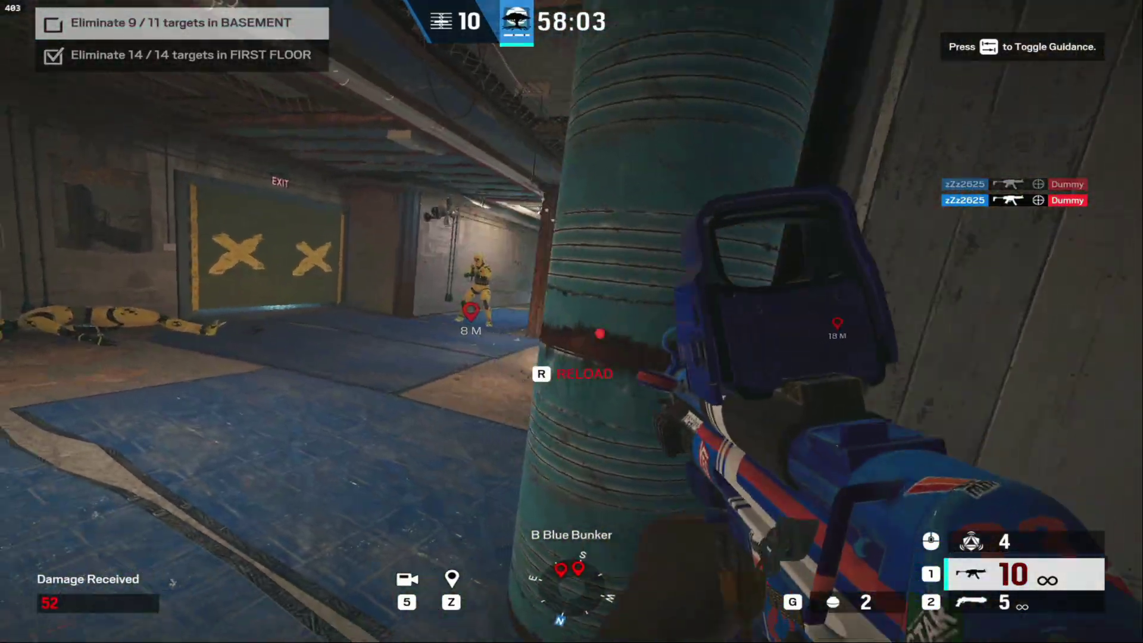
pyautogui.rightClick(571, 322)
pyautogui.click(571, 322)
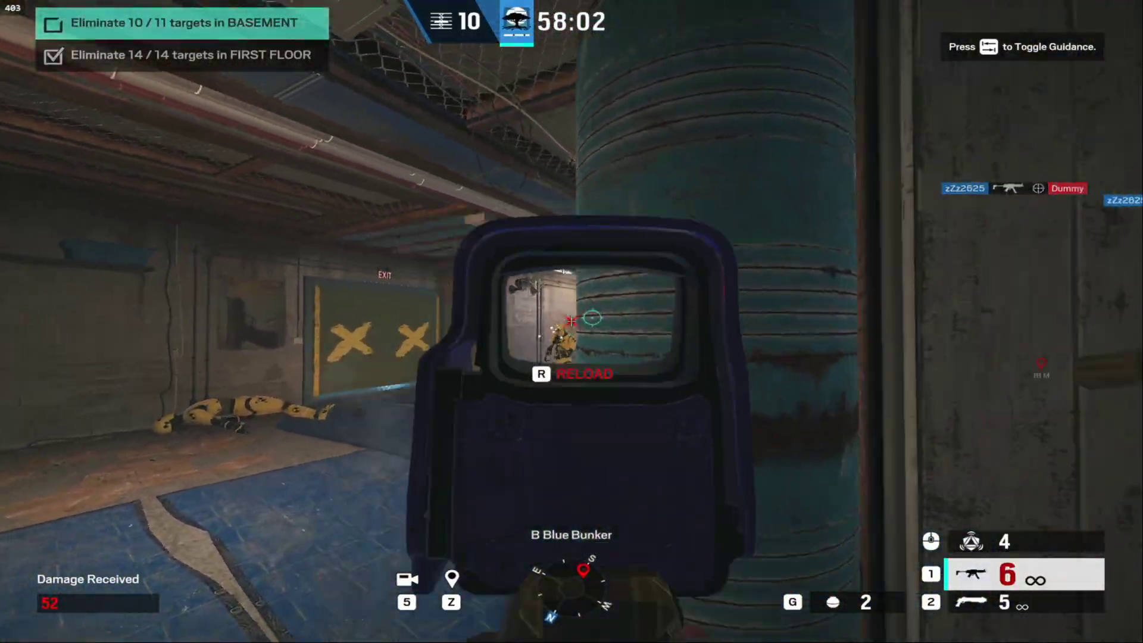
# Return through the Supply Room, shoot the last basement target, and head toward the stairs.
pyautogui.press('w')
pyautogui.press('r')
pyautogui.press('w')
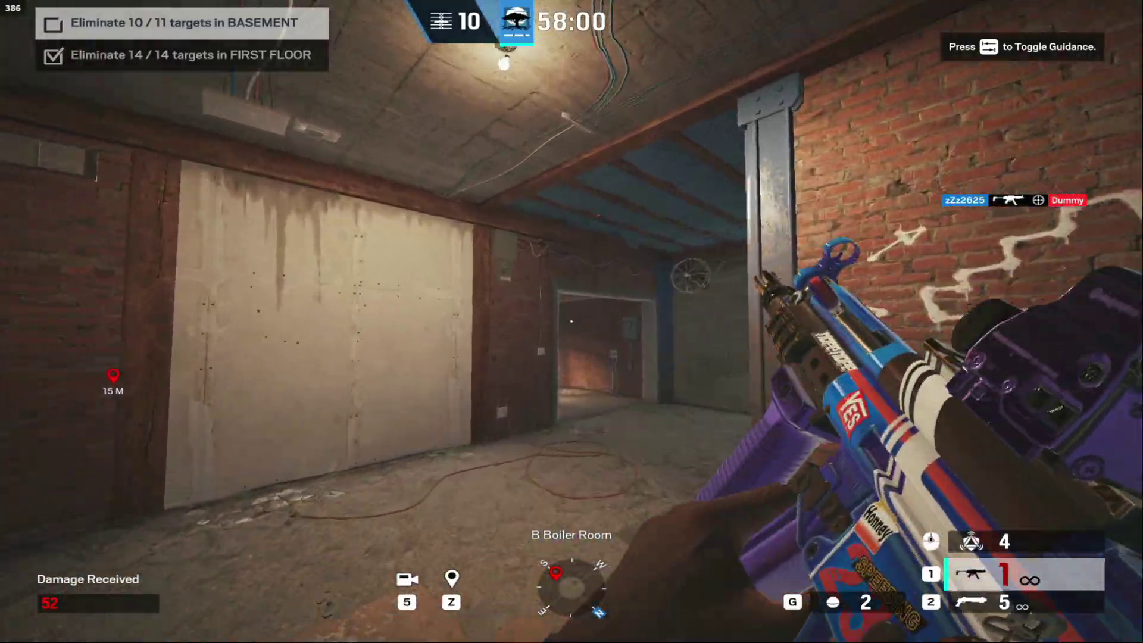
pyautogui.press('w')
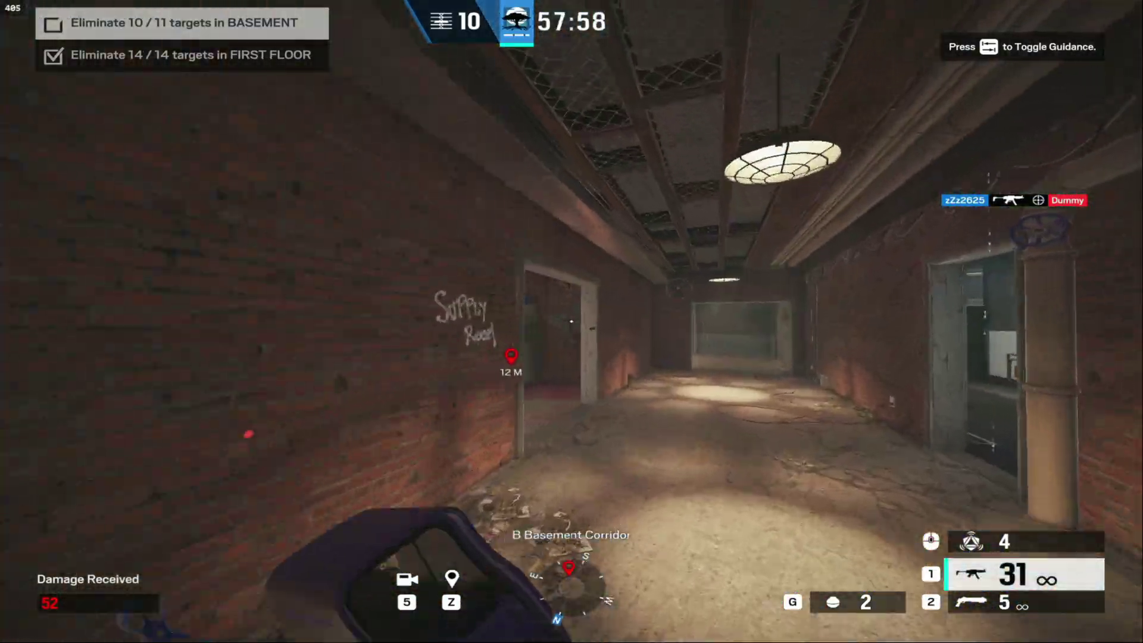
pyautogui.press('w')
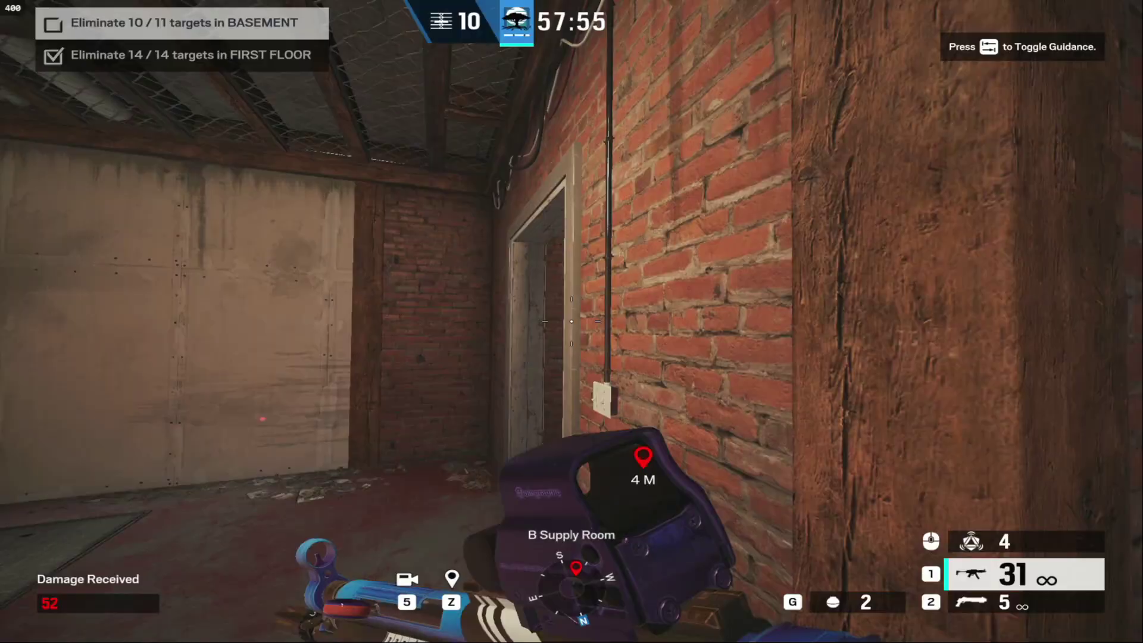
pyautogui.rightClick(572, 322)
pyautogui.click(572, 321)
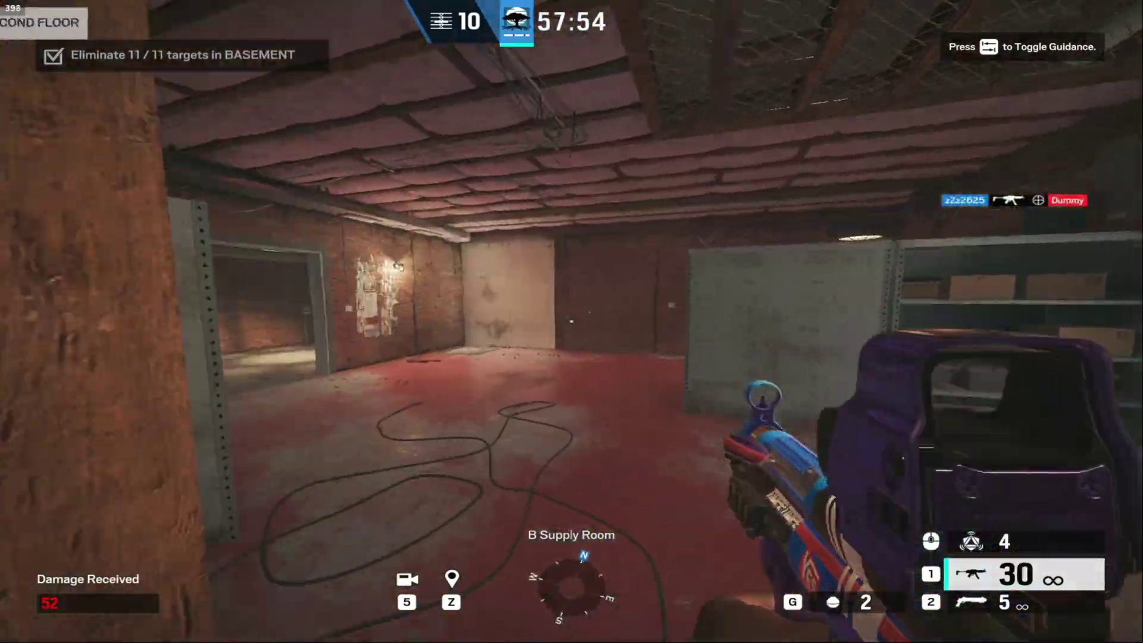
pyautogui.press('w')
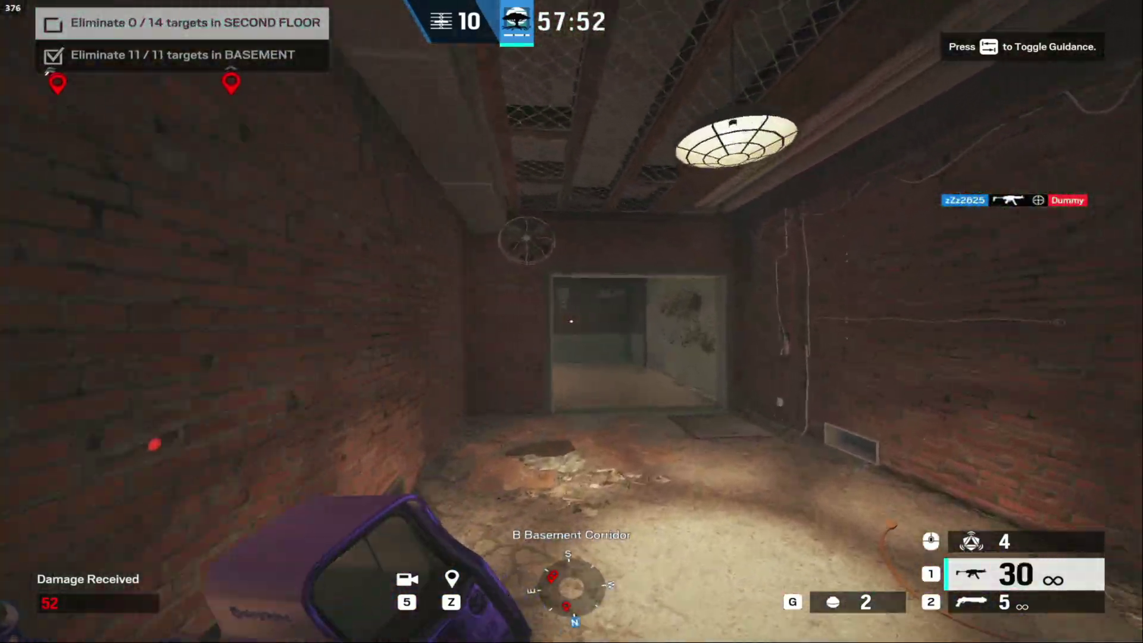
pyautogui.press('w')
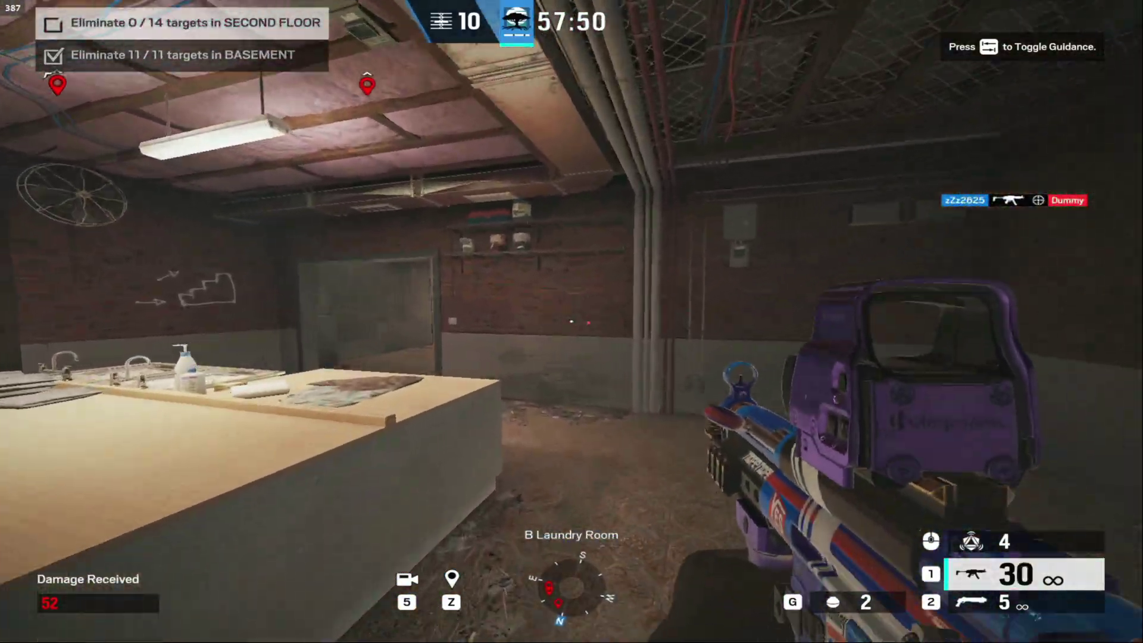